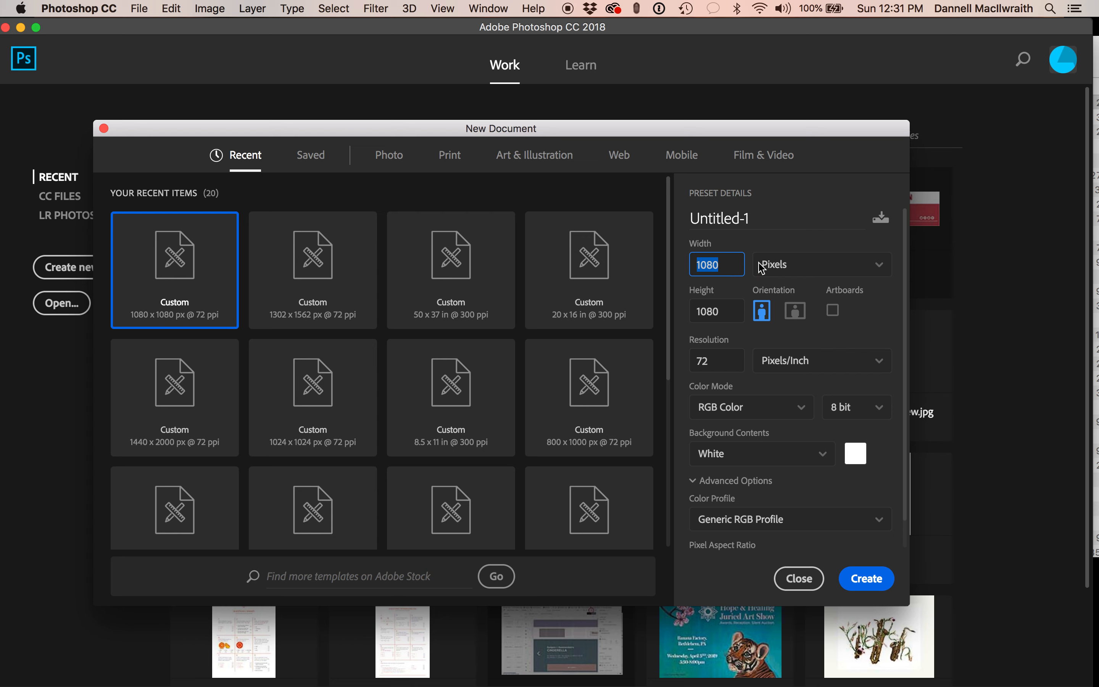
Create a 1080 x 1080 pixel document at 72 pixels/inch in RGB Color with white background contents.
{"action": "left_click", "coordinate": [779, 271]}
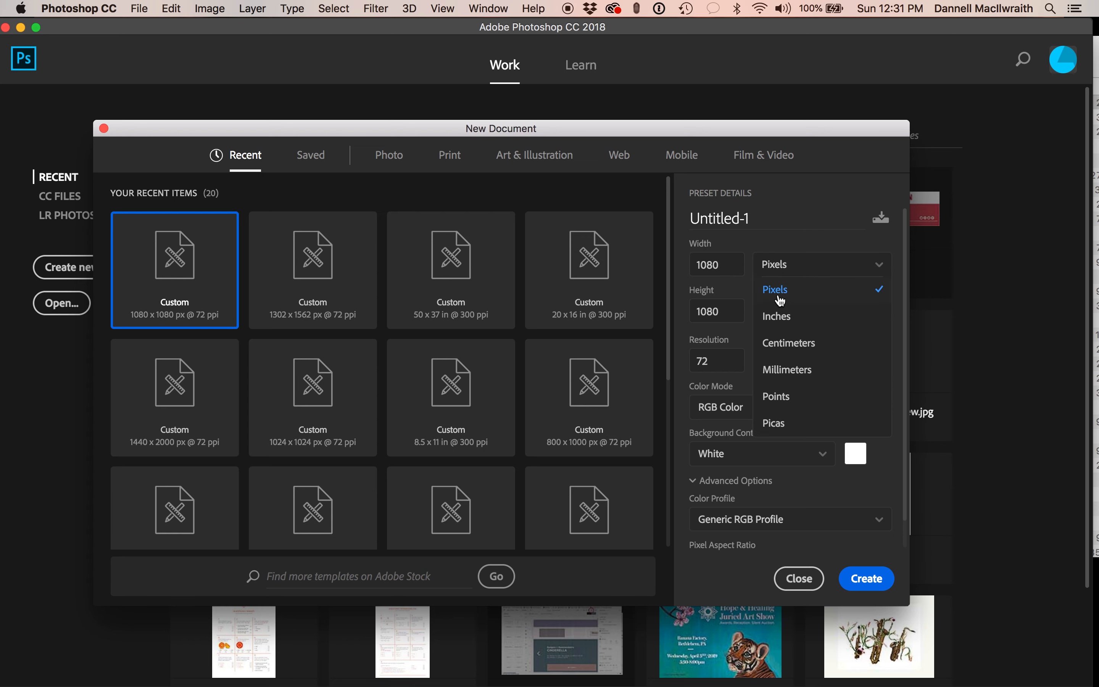
{"action": "left_click", "coordinate": [731, 268]}
{"action": "left_click", "coordinate": [725, 313]}
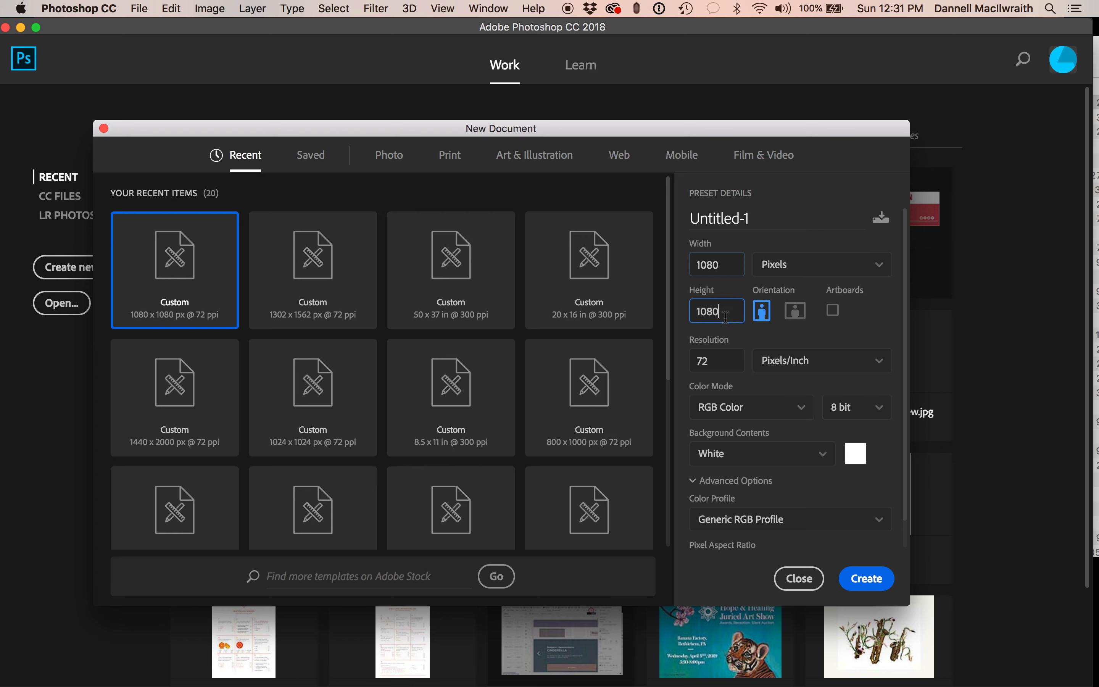
{"action": "key", "text": "Tab"}
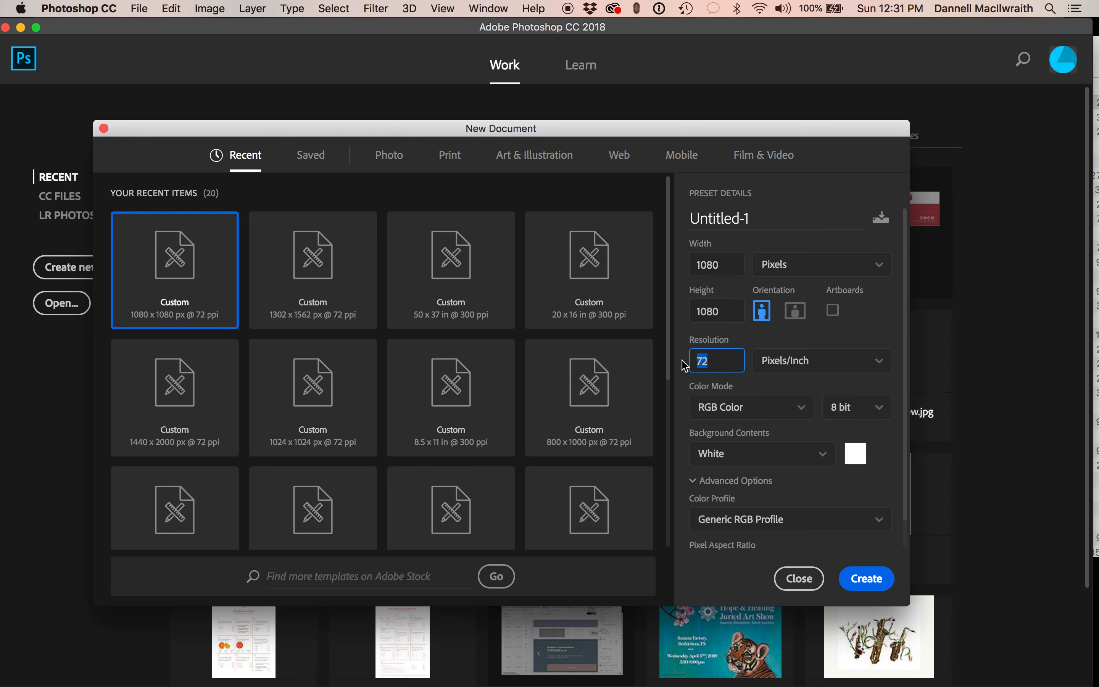
{"action": "left_click", "coordinate": [784, 412]}
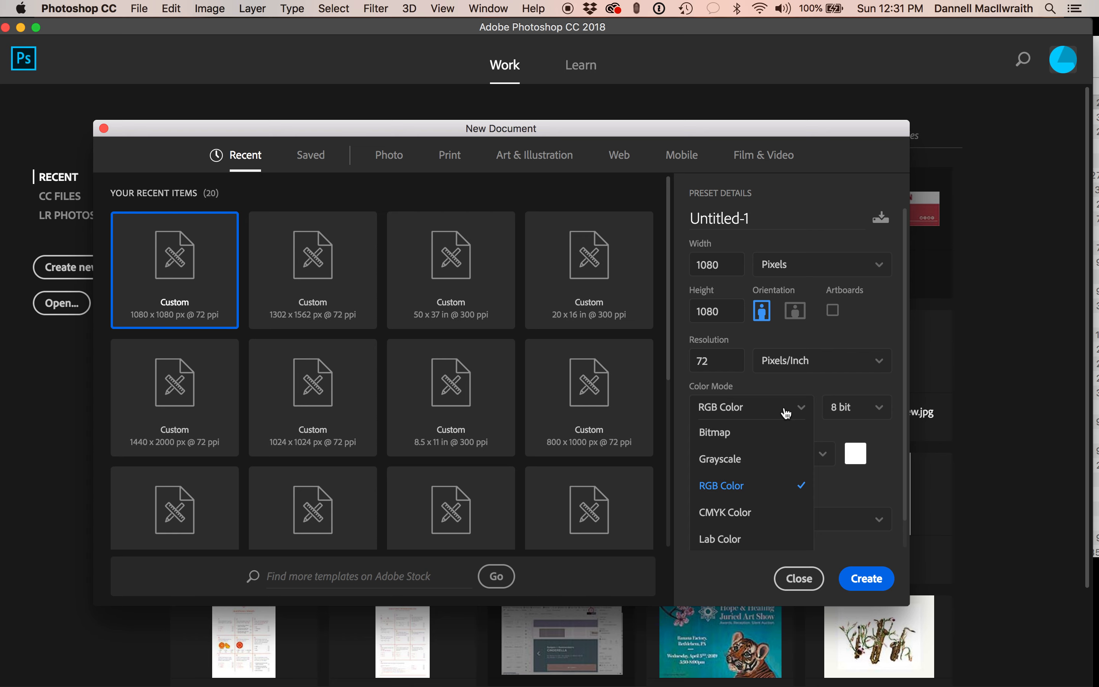
{"action": "left_click", "coordinate": [786, 412]}
{"action": "left_click", "coordinate": [808, 458]}
{"action": "left_click", "coordinate": [808, 458]}
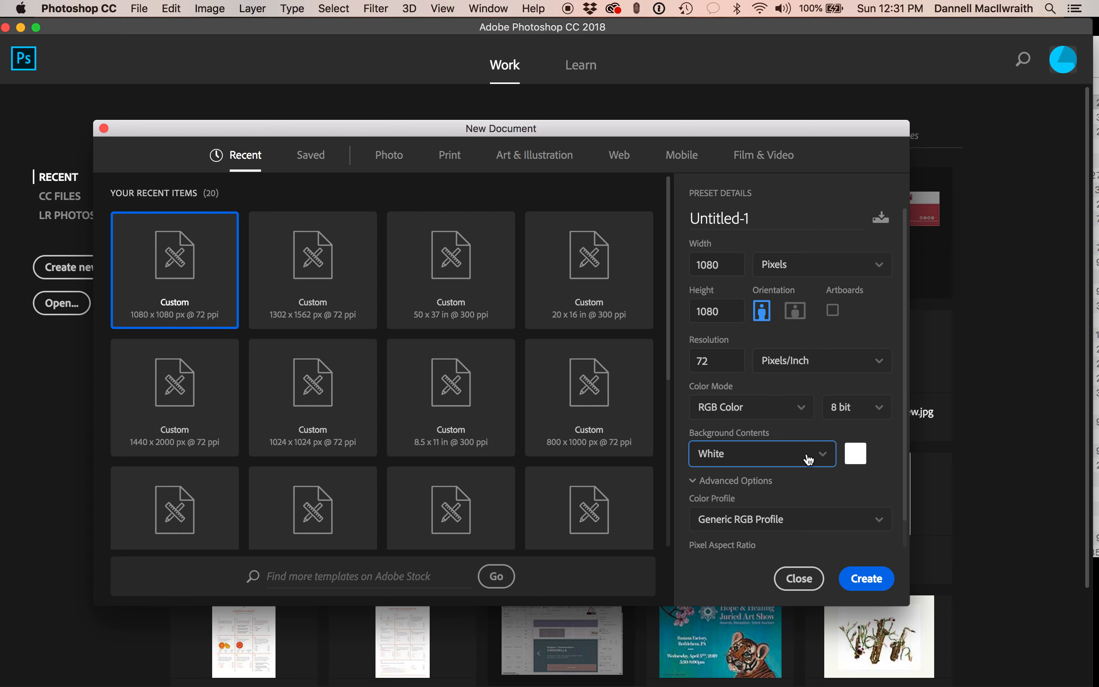
{"action": "left_click", "coordinate": [867, 580]}
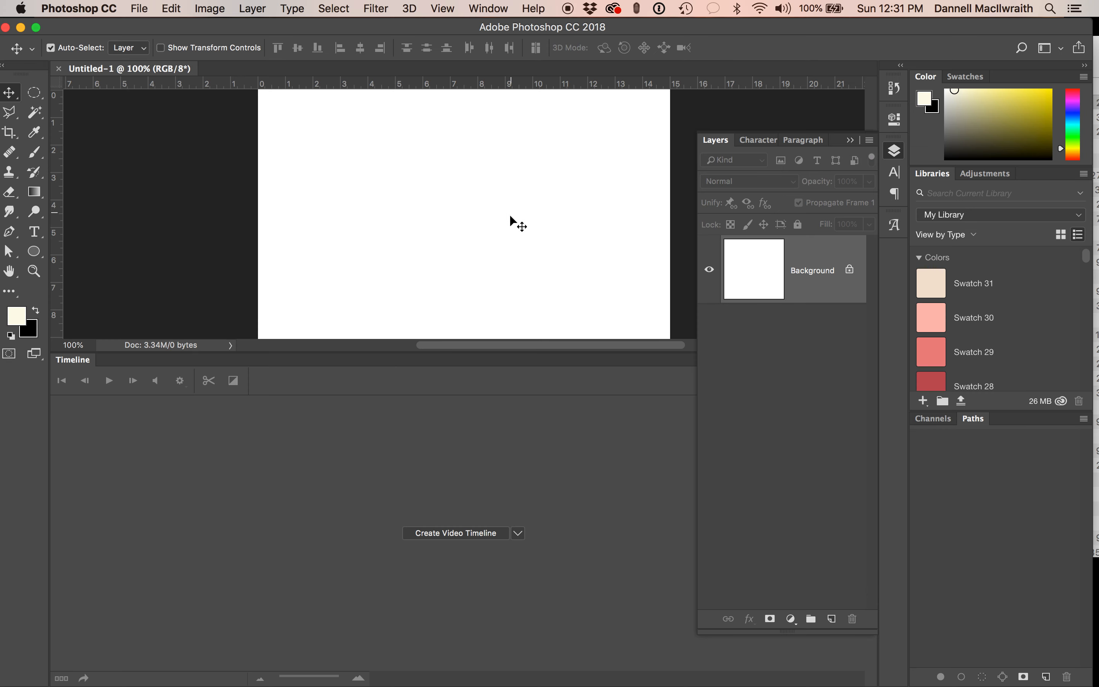
Reset the Essentials workspace to its default layout.
{"action": "left_click_drag", "start_coordinate": [480, 353], "coordinate": [484, 563]}
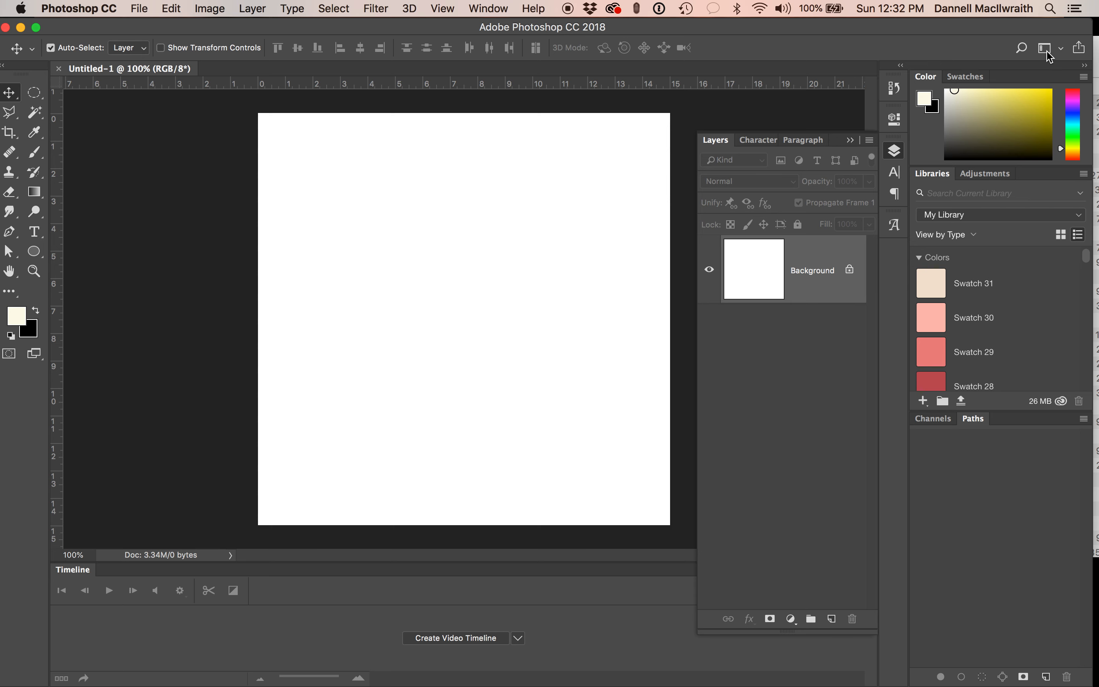
{"action": "left_click", "coordinate": [1063, 49]}
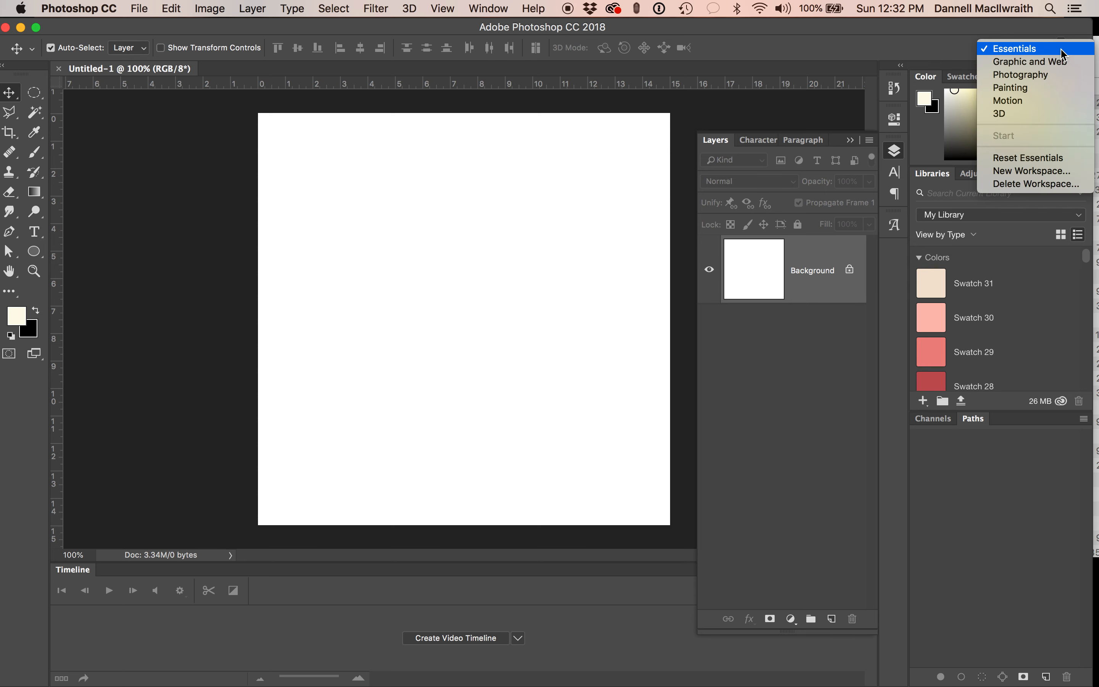
{"action": "left_click", "coordinate": [1051, 52]}
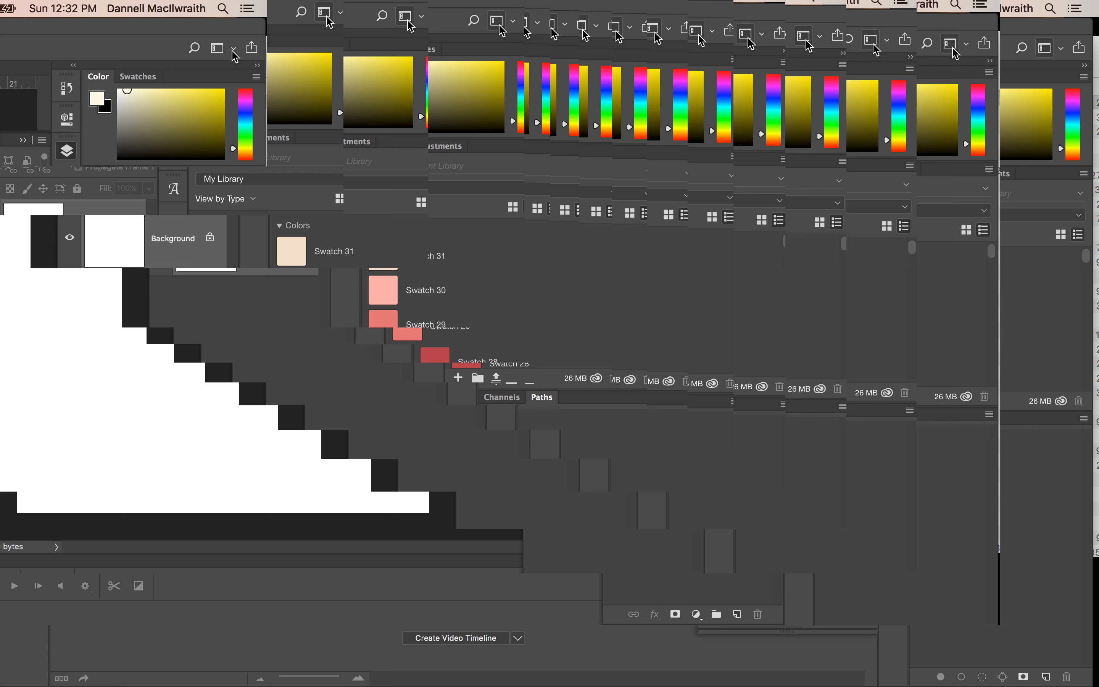
{"action": "left_click", "coordinate": [217, 50]}
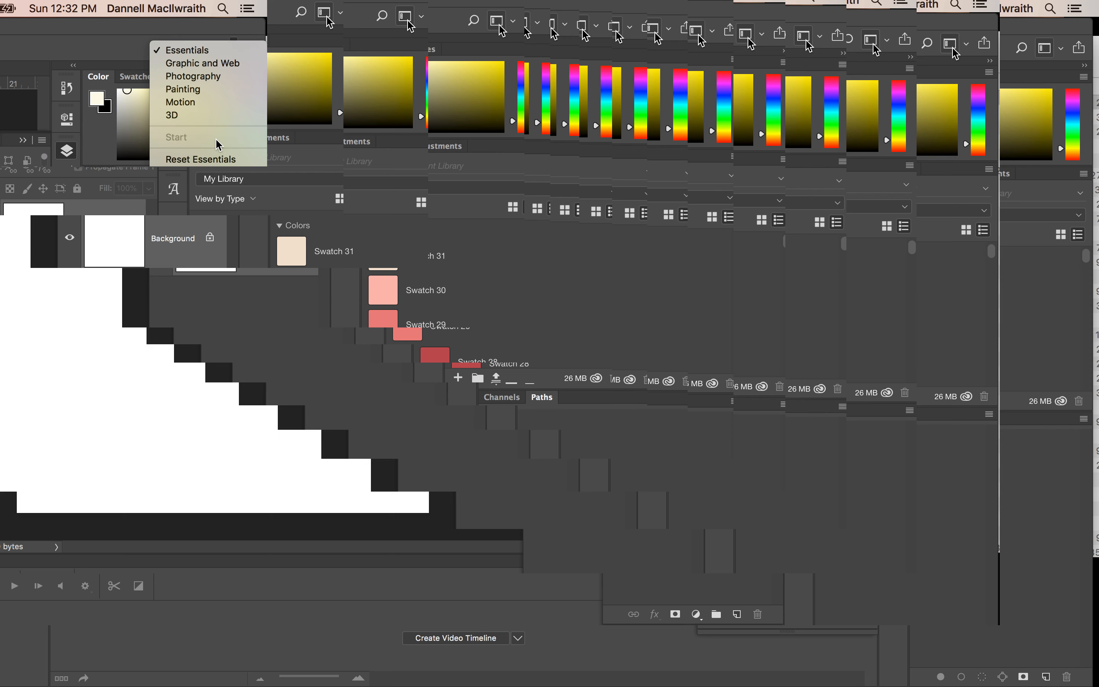
{"action": "left_click", "coordinate": [215, 159]}
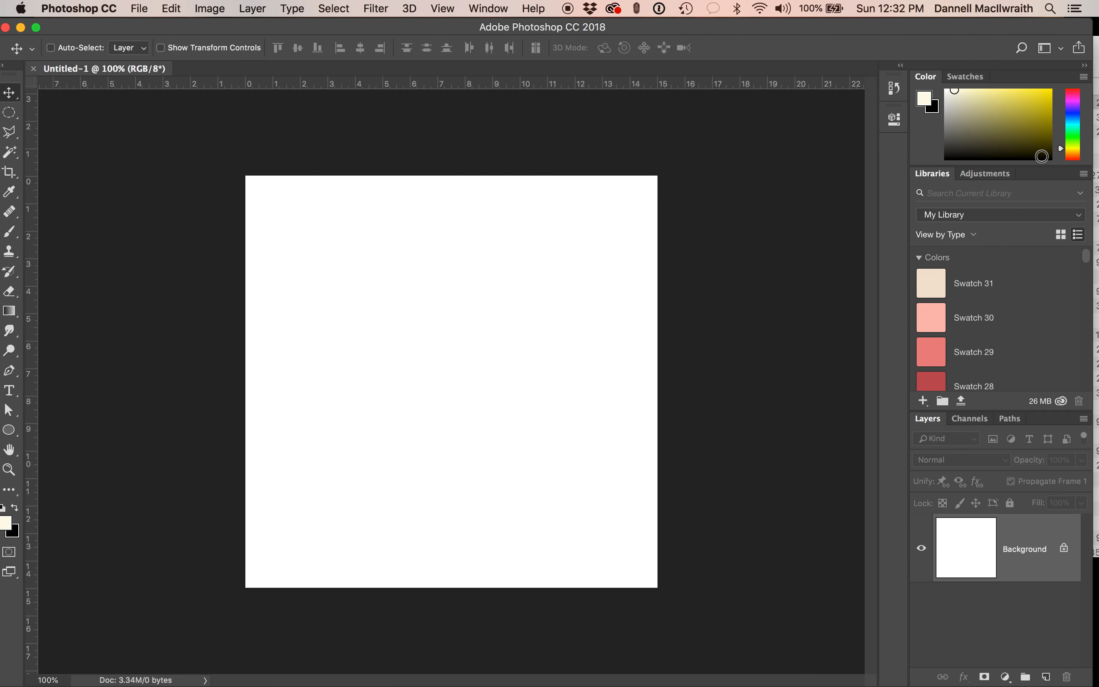
Dock the Layers panel in the collapsed icon column, expand and lengthen it, and unlock the Background layer.
{"action": "left_click_drag", "start_coordinate": [926, 424], "coordinate": [893, 150]}
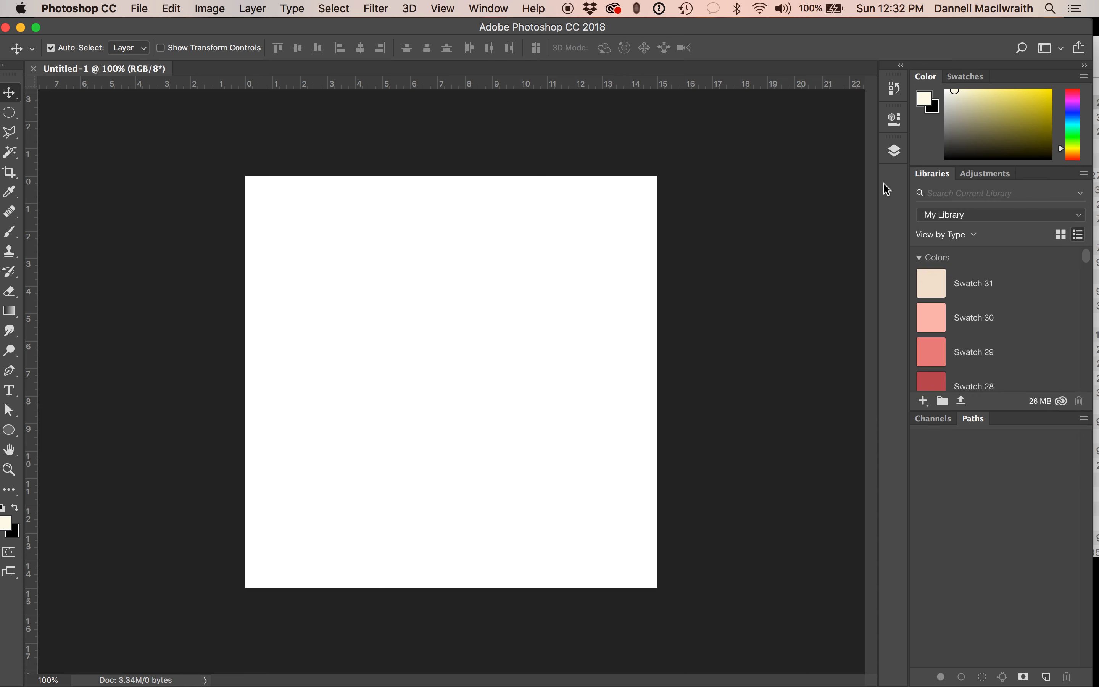
{"action": "left_click", "coordinate": [893, 150]}
{"action": "left_click_drag", "start_coordinate": [800, 304], "coordinate": [798, 518]}
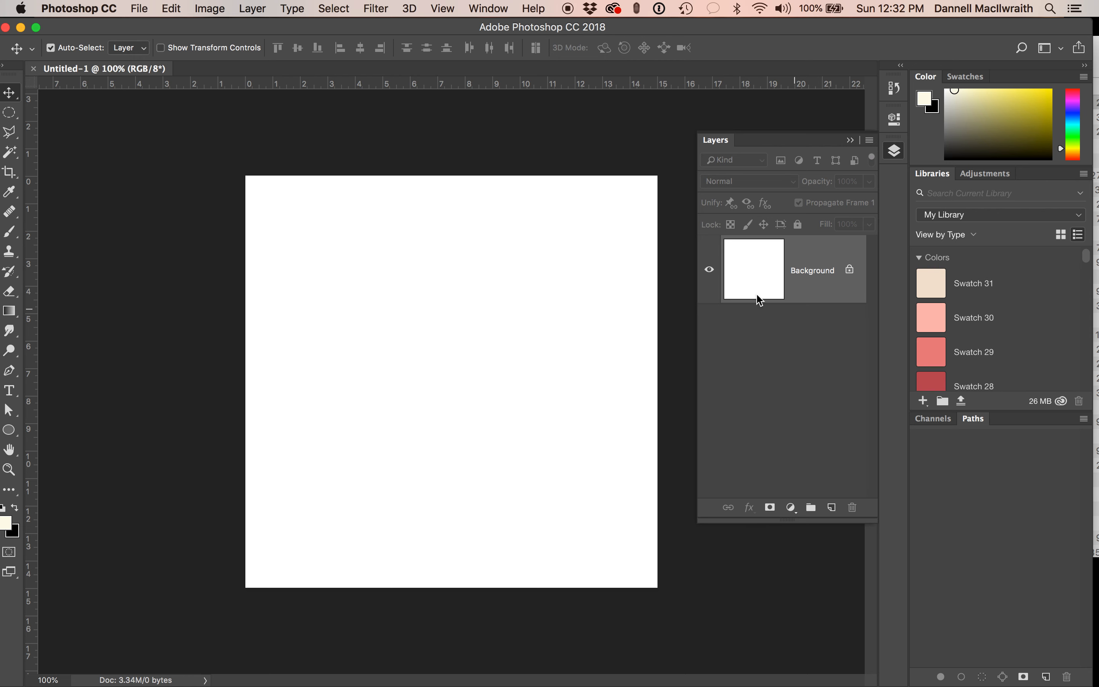
{"action": "left_click", "coordinate": [849, 270]}
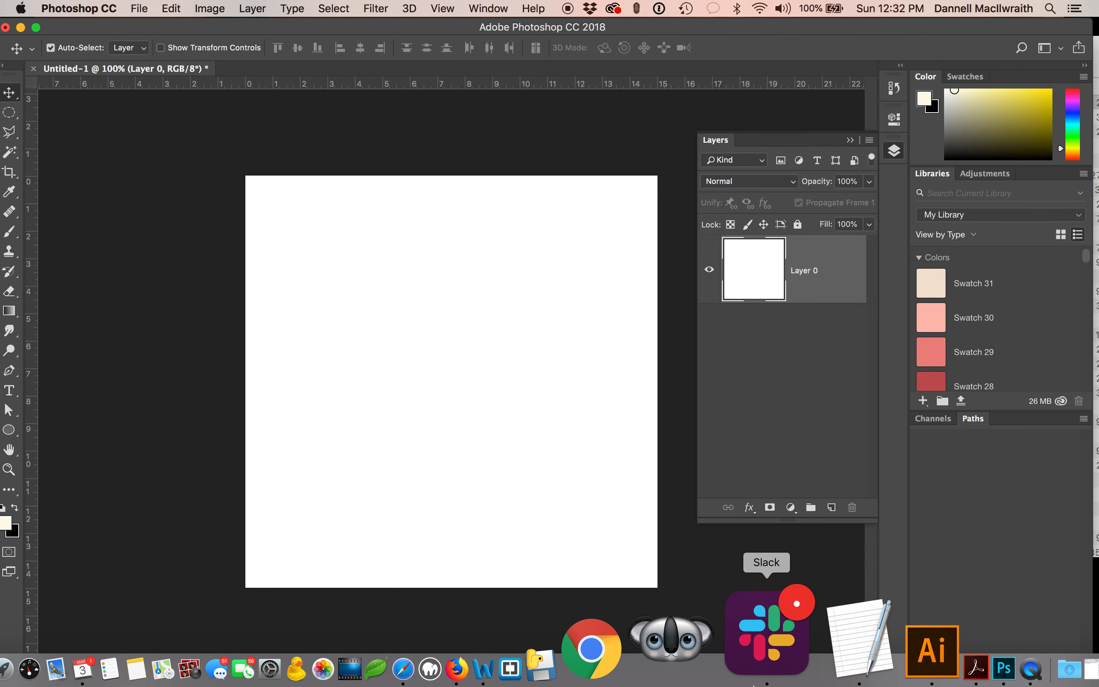
Switch to Firefox and open instagram.com in a new tab.
{"action": "left_click", "coordinate": [590, 636]}
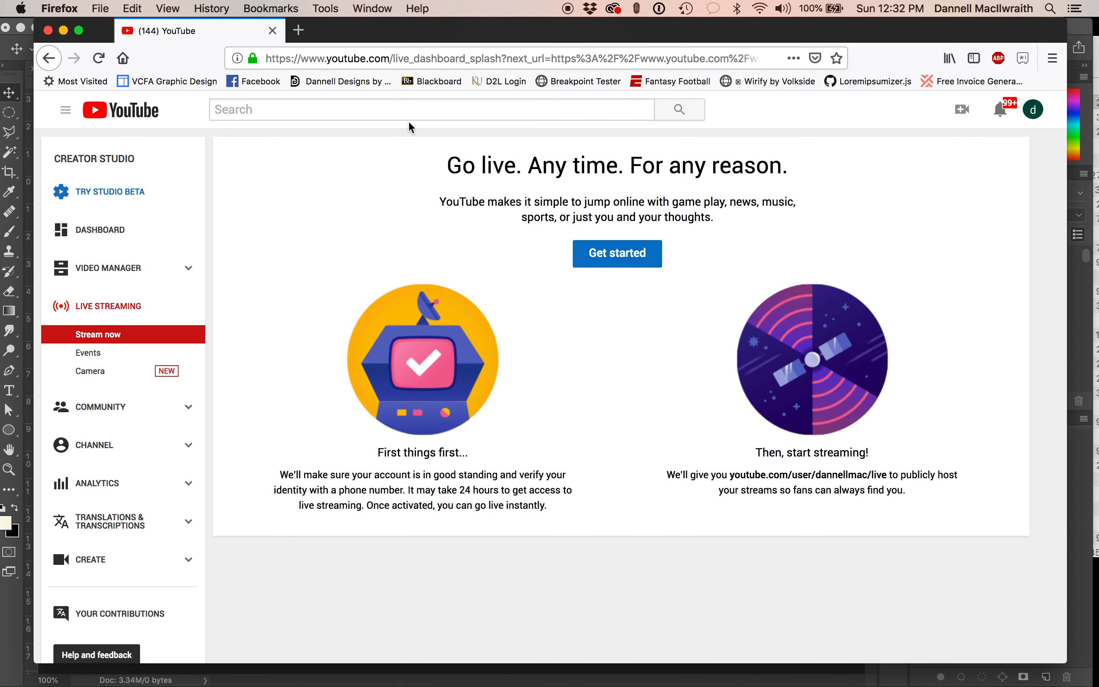
{"action": "left_click", "coordinate": [296, 29]}
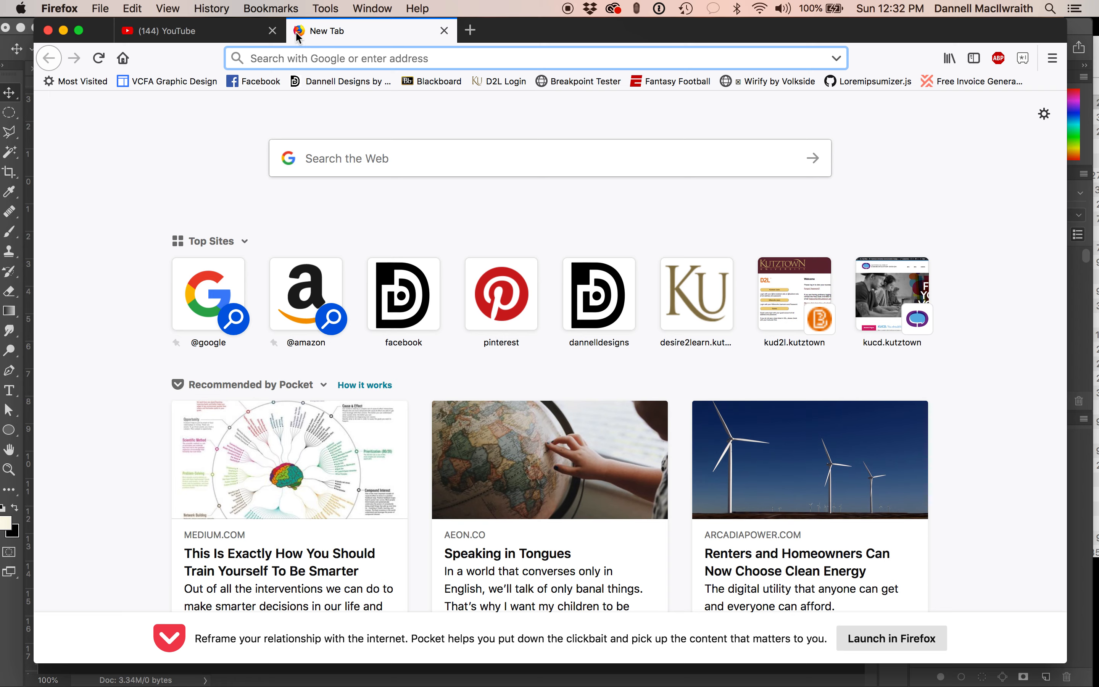
{"action": "type", "text": "instagram.com"}
{"action": "key", "text": "Return"}
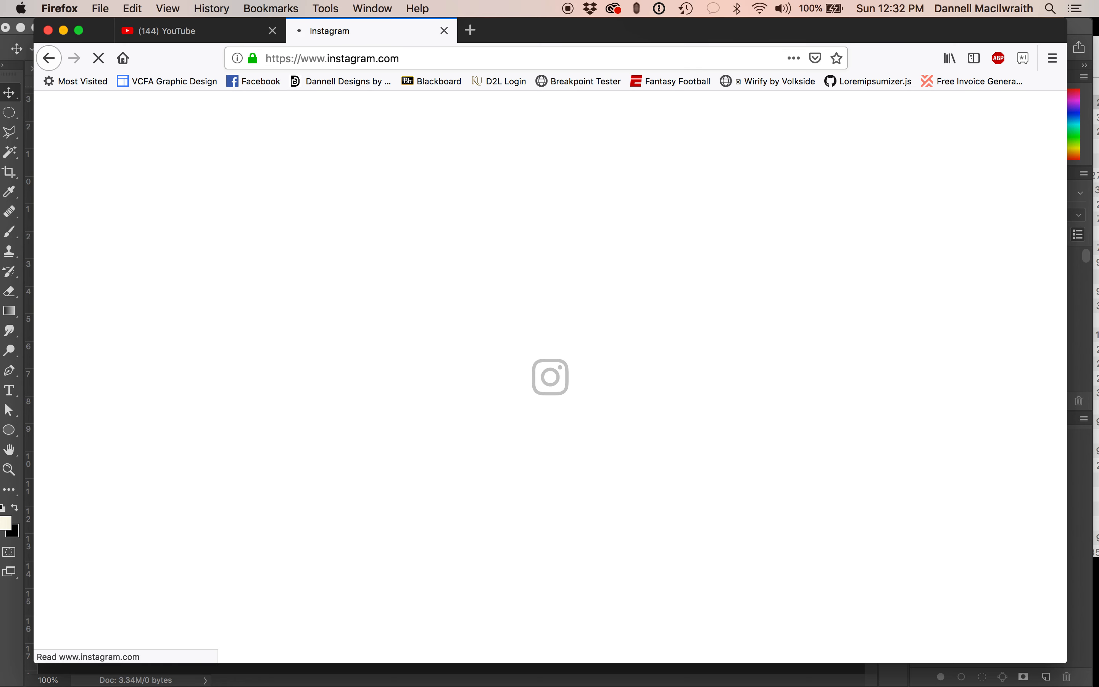
Open the account's own Instagram profile and show its saved posts.
{"action": "left_click", "coordinate": [752, 213]}
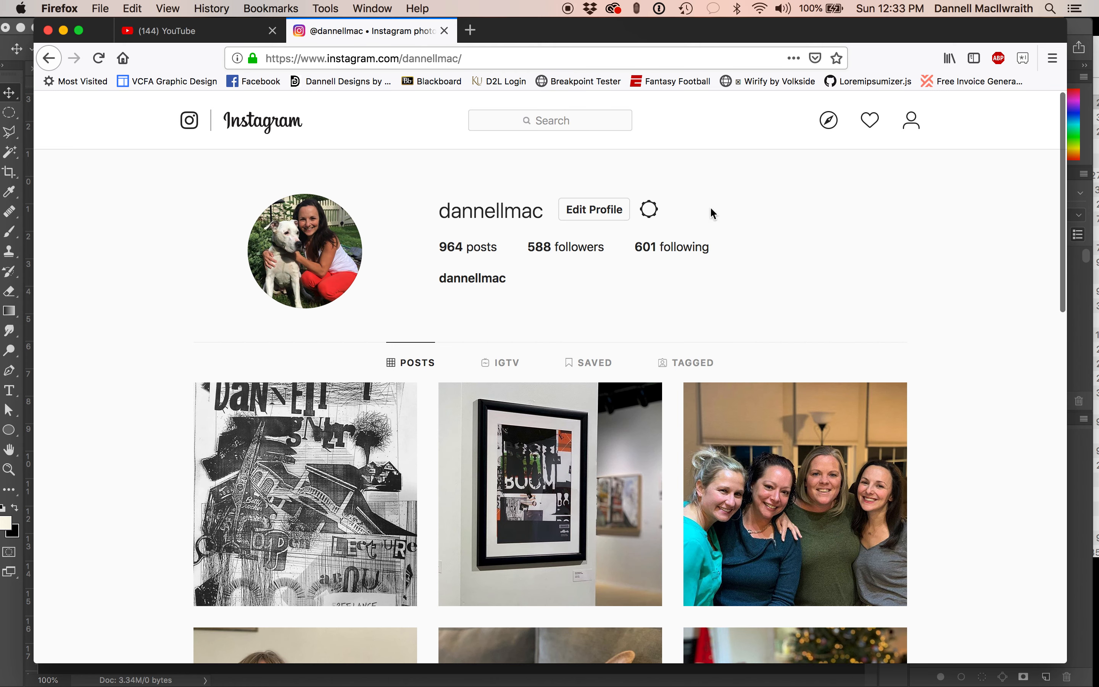
{"action": "scroll", "coordinate": [747, 261], "scroll_direction": "down", "scroll_amount": 1}
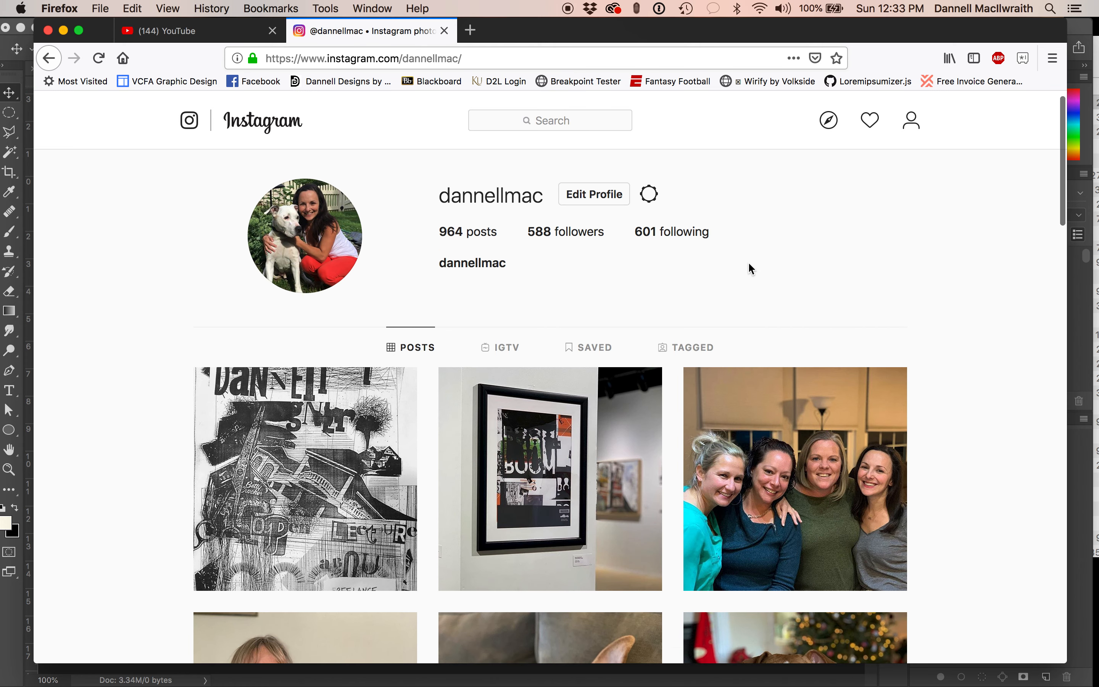
{"action": "left_click", "coordinate": [588, 347]}
Browse the saved posts, play the typedirectorsclub "Type Drives Culture" video post, and return to Photoshop.
{"action": "scroll", "coordinate": [671, 384], "scroll_direction": "down", "scroll_amount": 8}
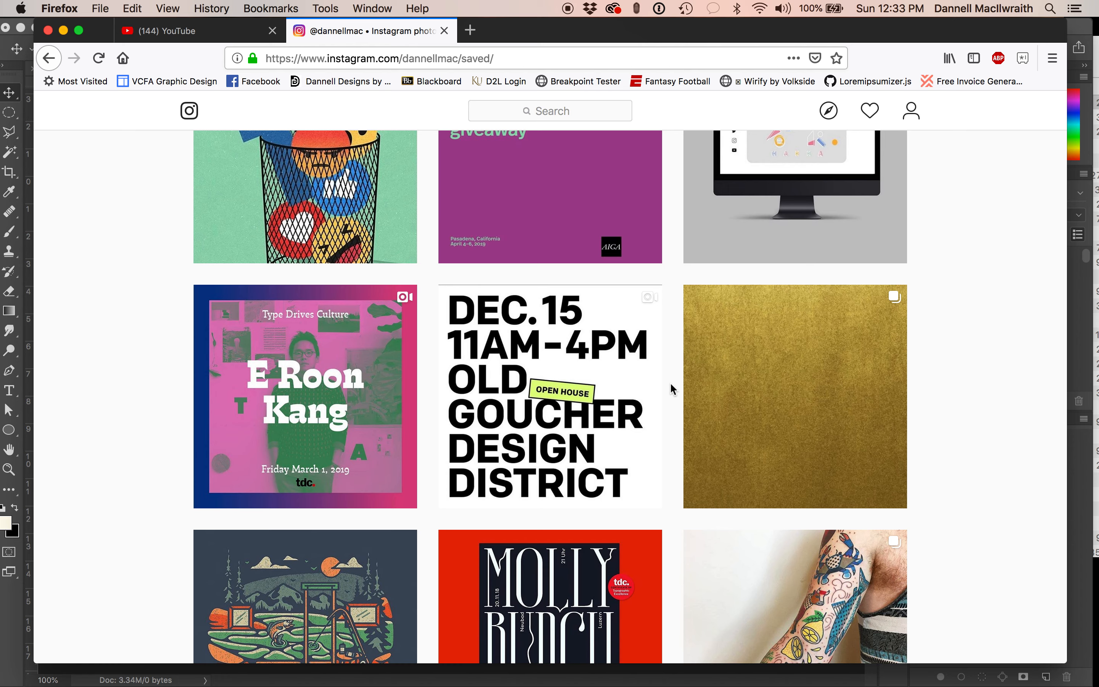
{"action": "scroll", "coordinate": [671, 389], "scroll_direction": "up", "scroll_amount": 3}
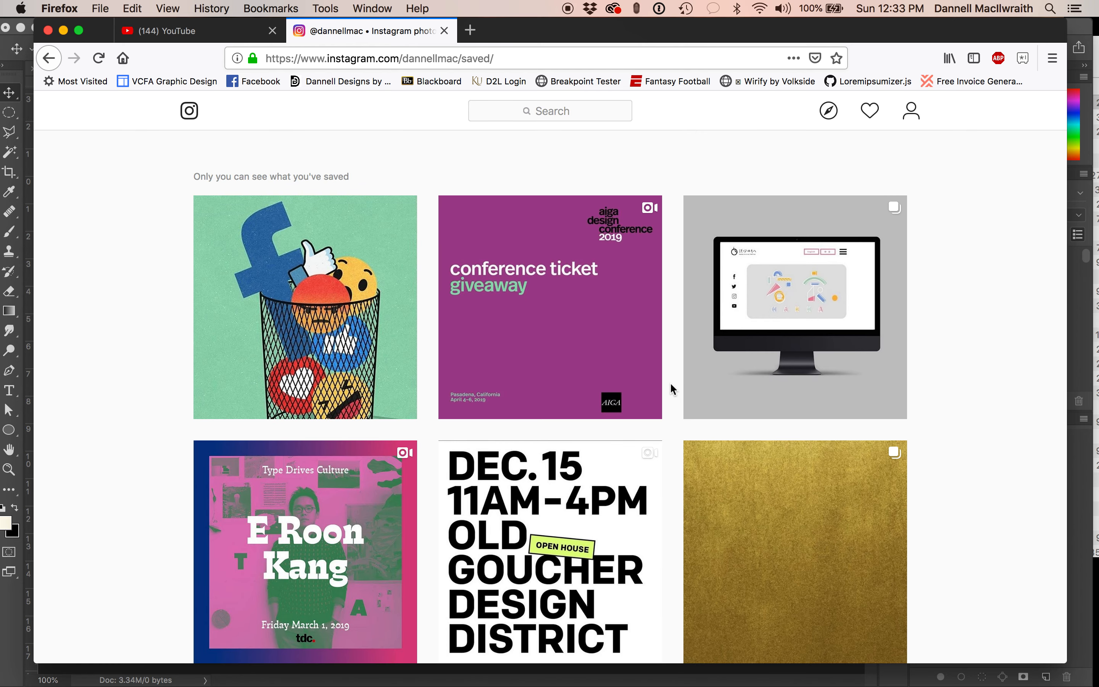
{"action": "scroll", "coordinate": [618, 345], "scroll_direction": "down", "scroll_amount": 2}
{"action": "left_click", "coordinate": [386, 399]}
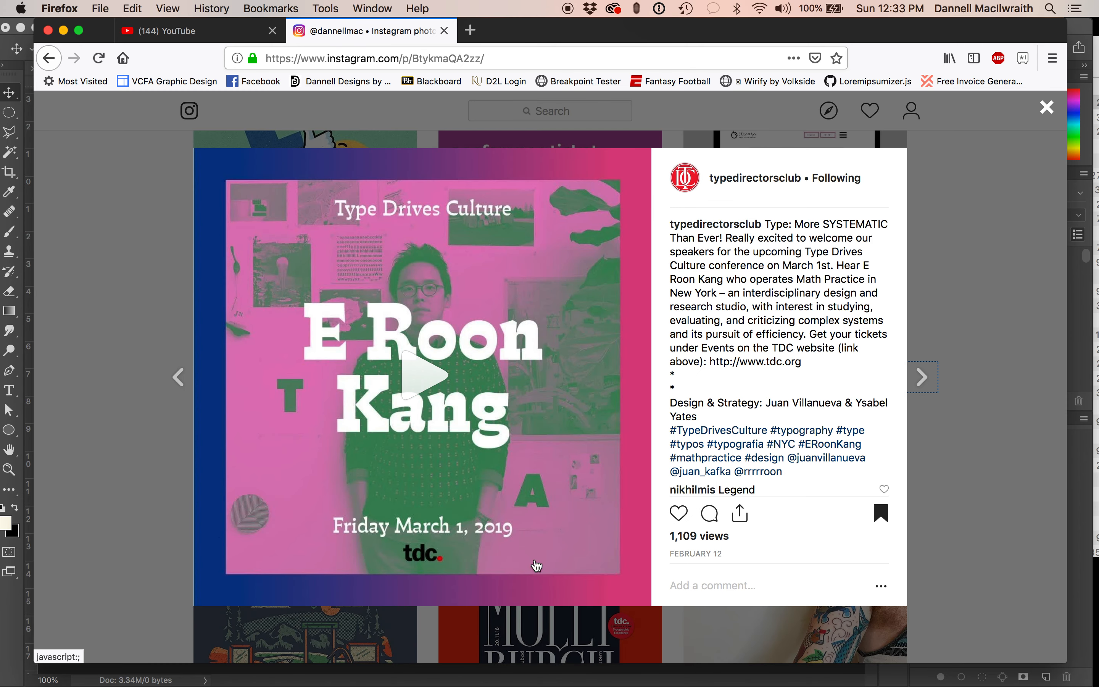
{"action": "left_click", "coordinate": [417, 376]}
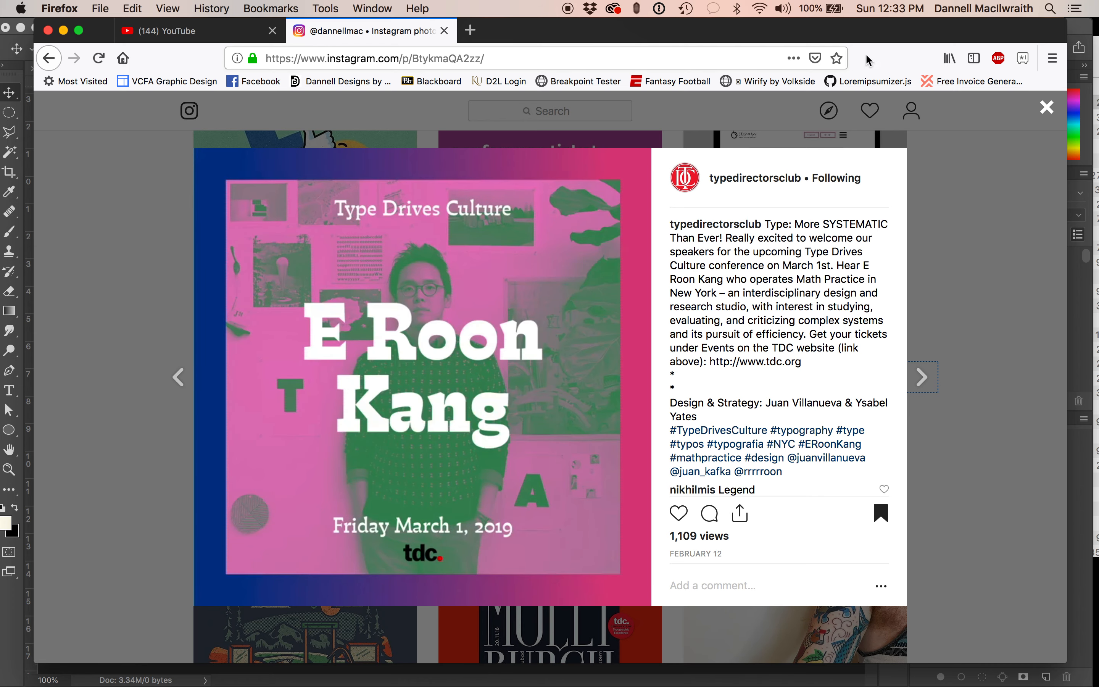
{"action": "left_click", "coordinate": [63, 30]}
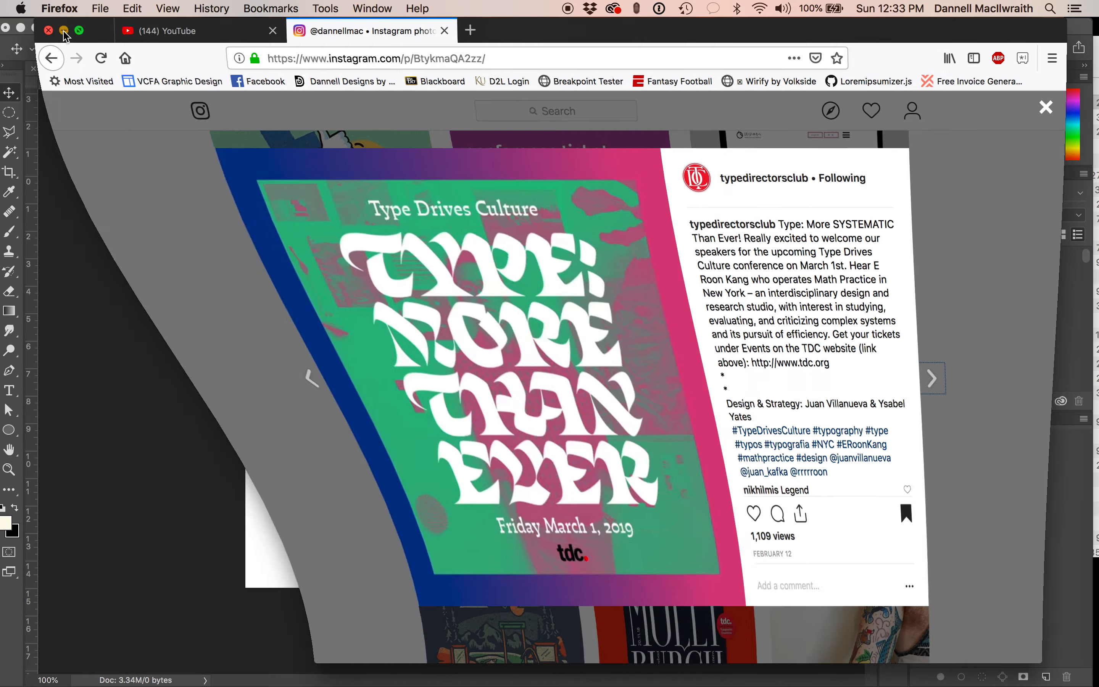
{"action": "left_click", "coordinate": [583, 218]}
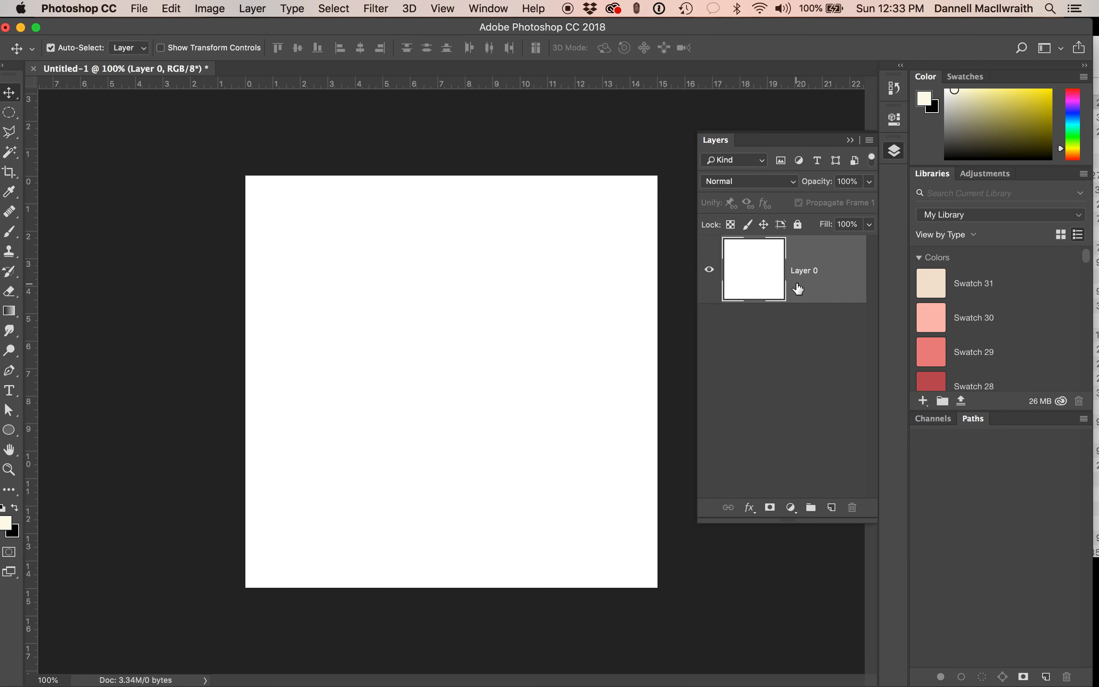
Lock Layer 0 completely and unlock it again.
{"action": "left_click", "coordinate": [798, 224]}
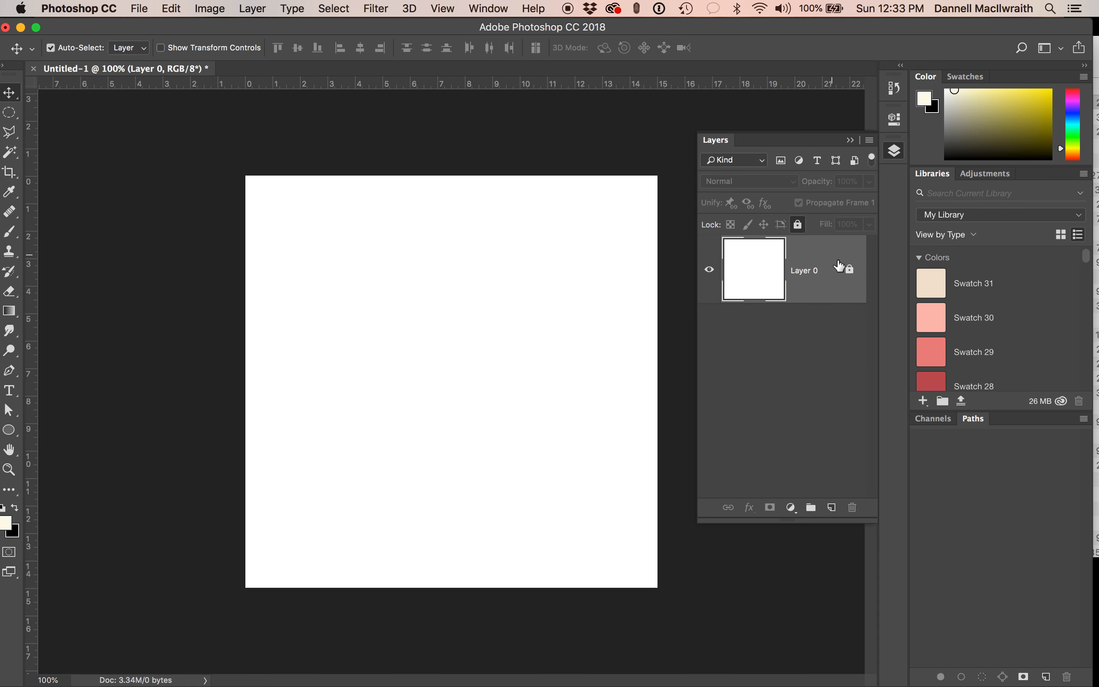
{"action": "left_click", "coordinate": [849, 272]}
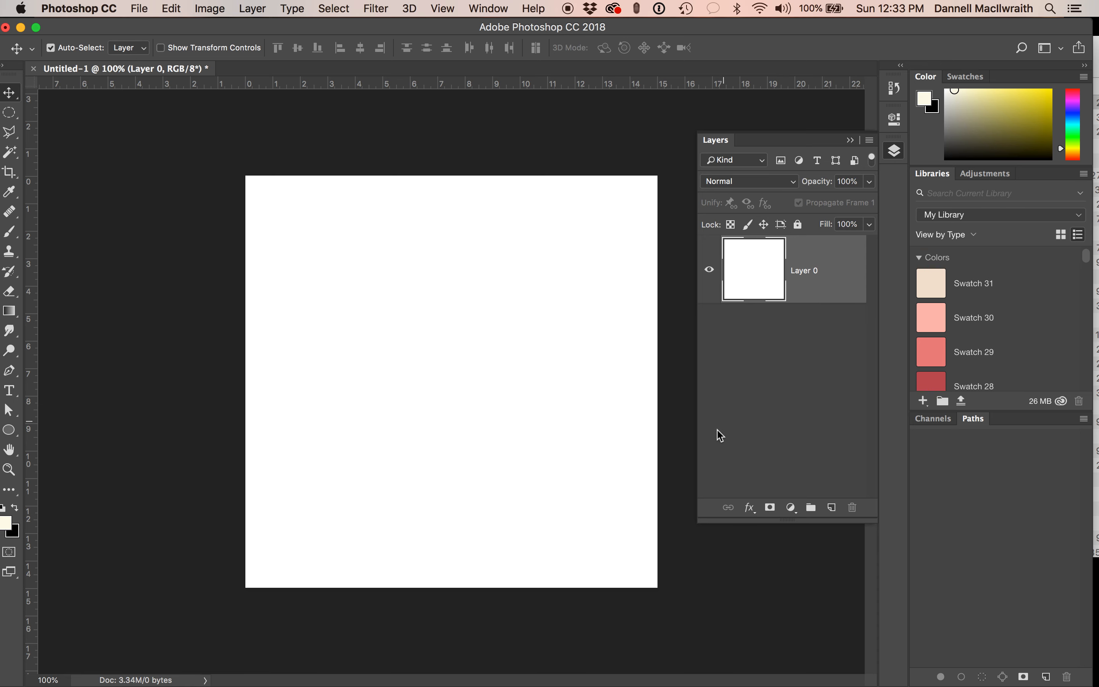
Add a Gradient Overlay to Layer 0 and load the Violet, Orange preset for its gradient.
{"action": "left_click", "coordinate": [750, 512]}
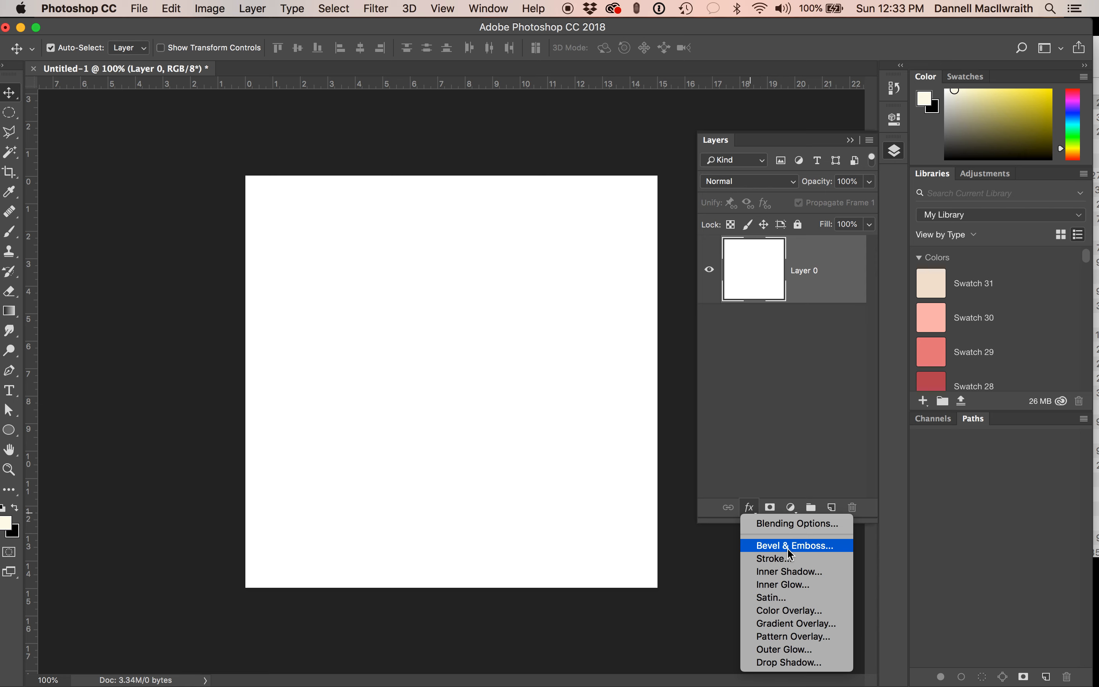
{"action": "left_click", "coordinate": [749, 507]}
{"action": "left_click", "coordinate": [749, 508]}
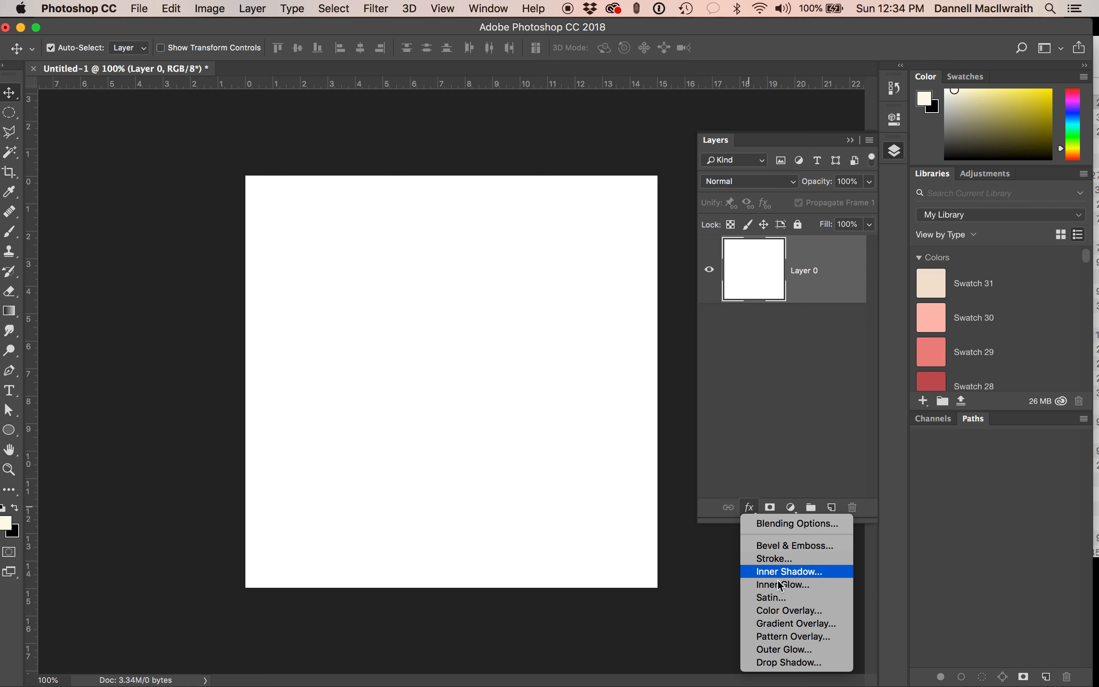
{"action": "left_click", "coordinate": [780, 627]}
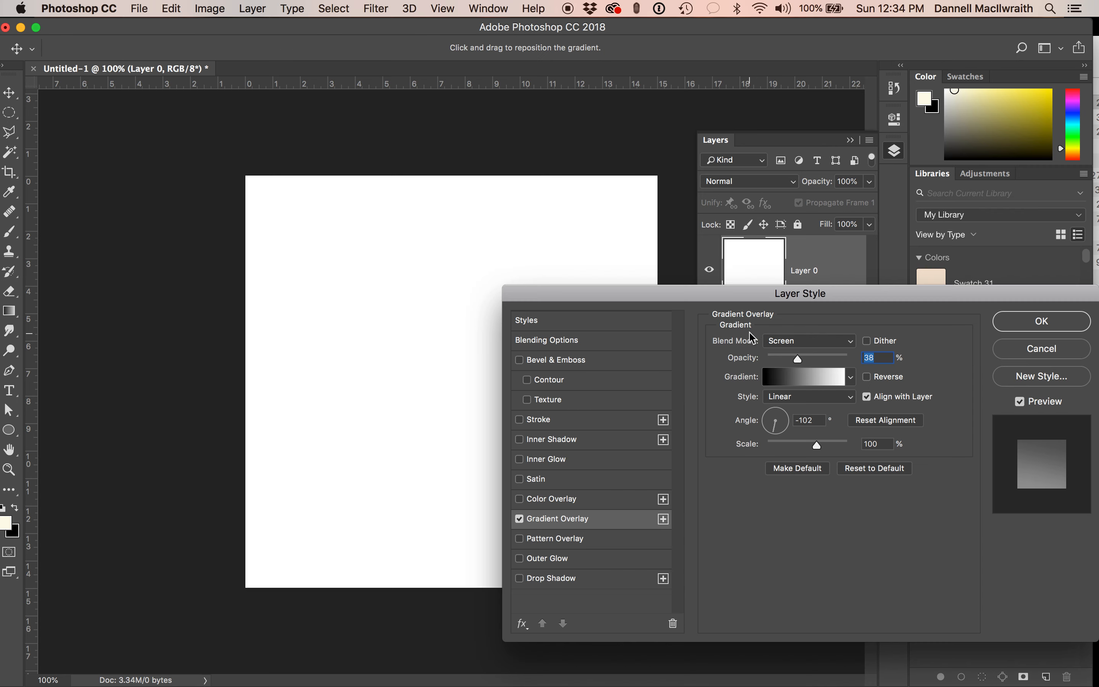
{"action": "left_click", "coordinate": [811, 378]}
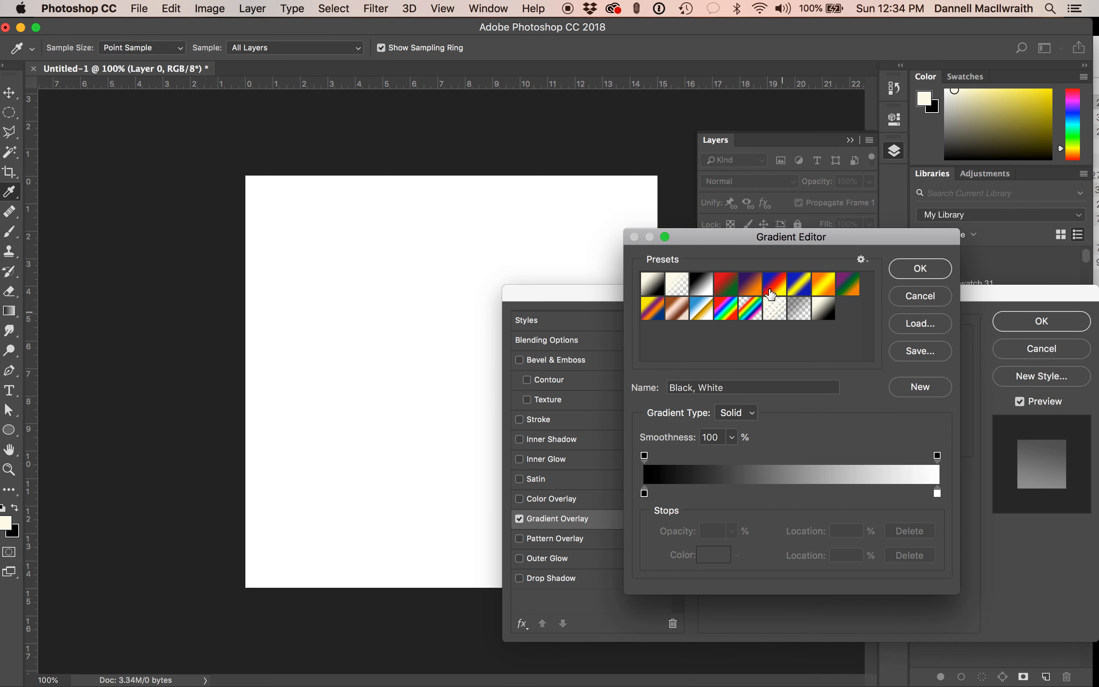
{"action": "left_click", "coordinate": [752, 286]}
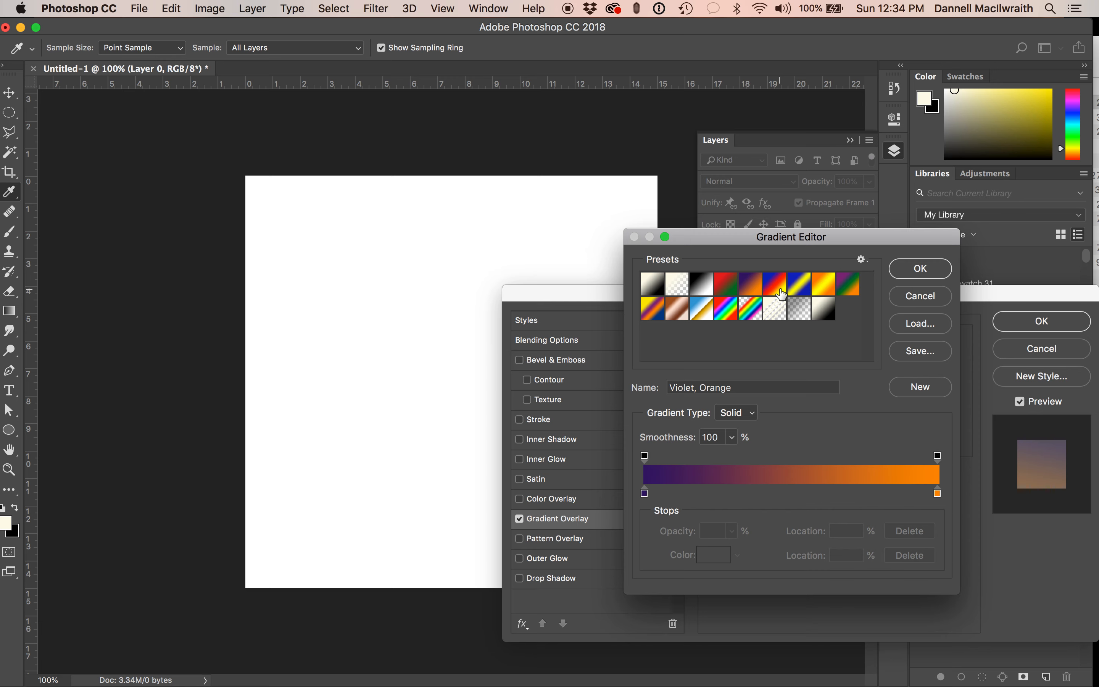
Change the gradient's violet starting stop to bright pink, keep the gradient type Solid, and accept the edited gradient.
{"action": "left_click", "coordinate": [645, 492]}
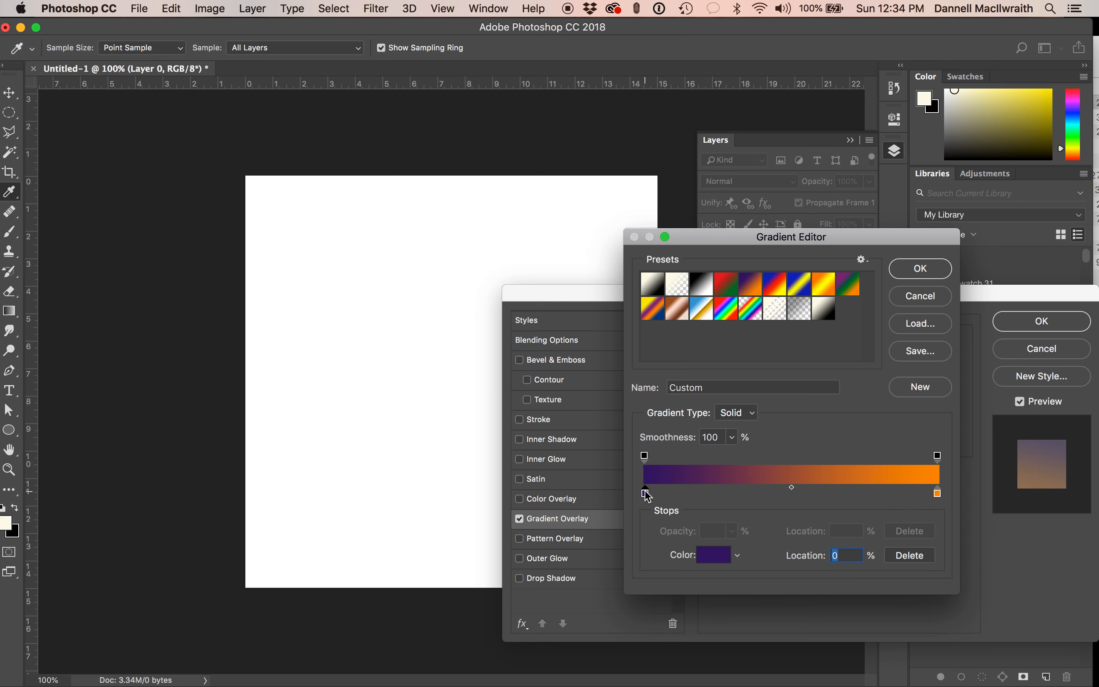
{"action": "left_click", "coordinate": [711, 555]}
{"action": "left_click", "coordinate": [910, 289]}
{"action": "left_click", "coordinate": [885, 270]}
{"action": "left_click", "coordinate": [1046, 261]}
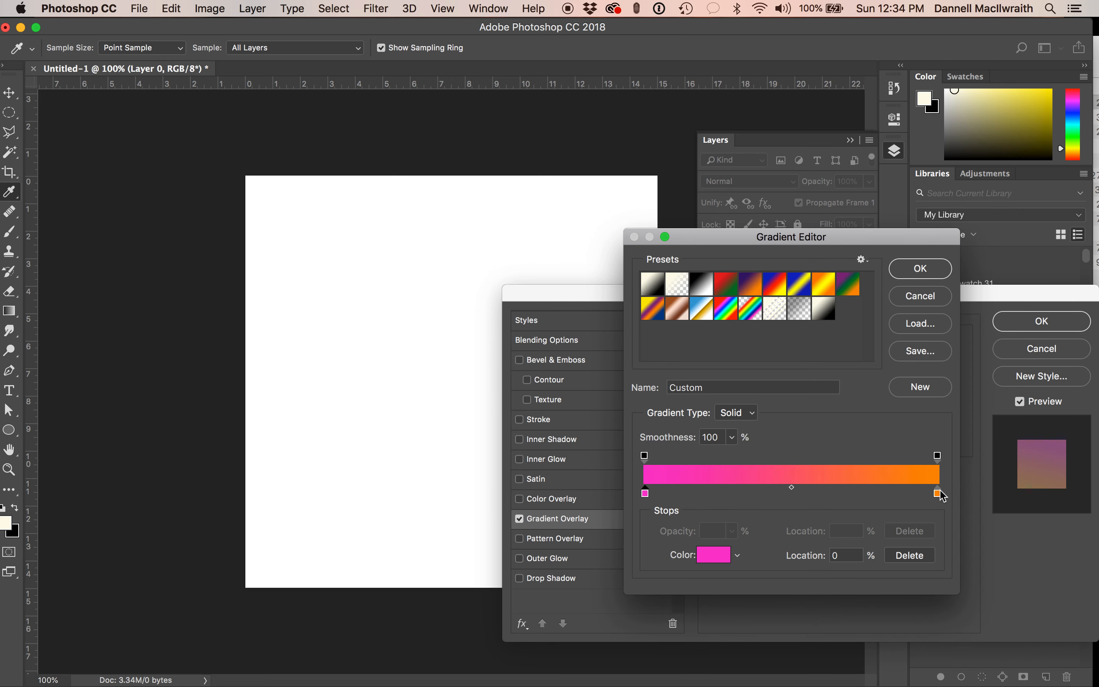
{"action": "left_click", "coordinate": [754, 413]}
{"action": "left_click", "coordinate": [755, 416]}
{"action": "left_click", "coordinate": [912, 270]}
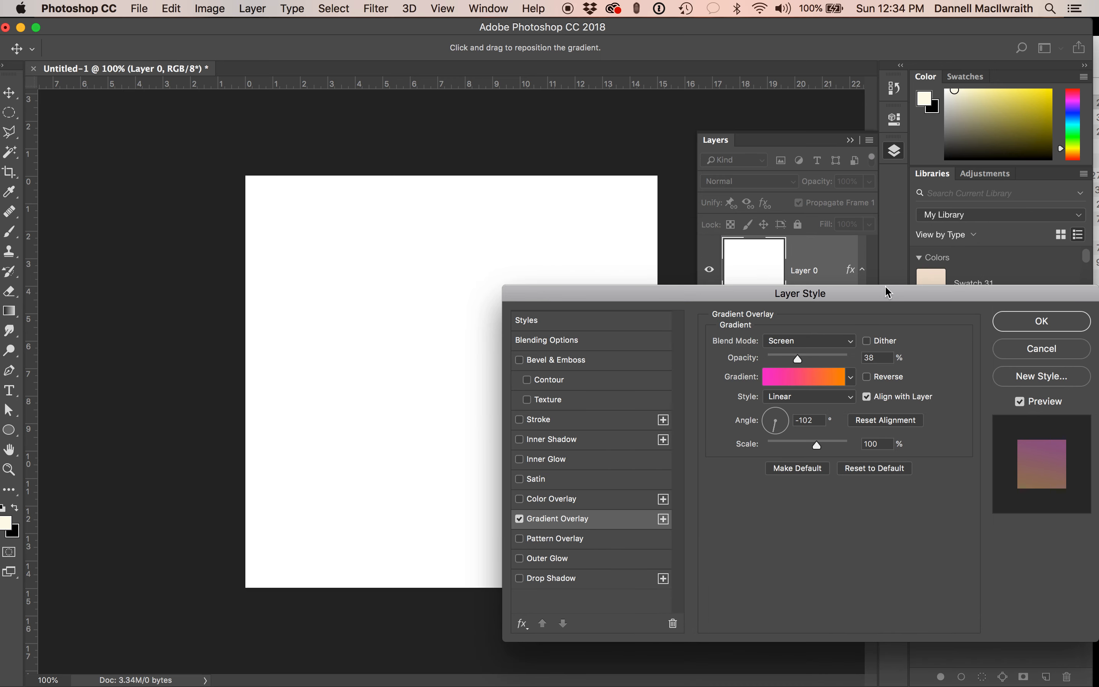
Set the Gradient Overlay's blend mode to Normal and raise its opacity to 100%.
{"action": "left_click_drag", "start_coordinate": [829, 358], "coordinate": [846, 359]}
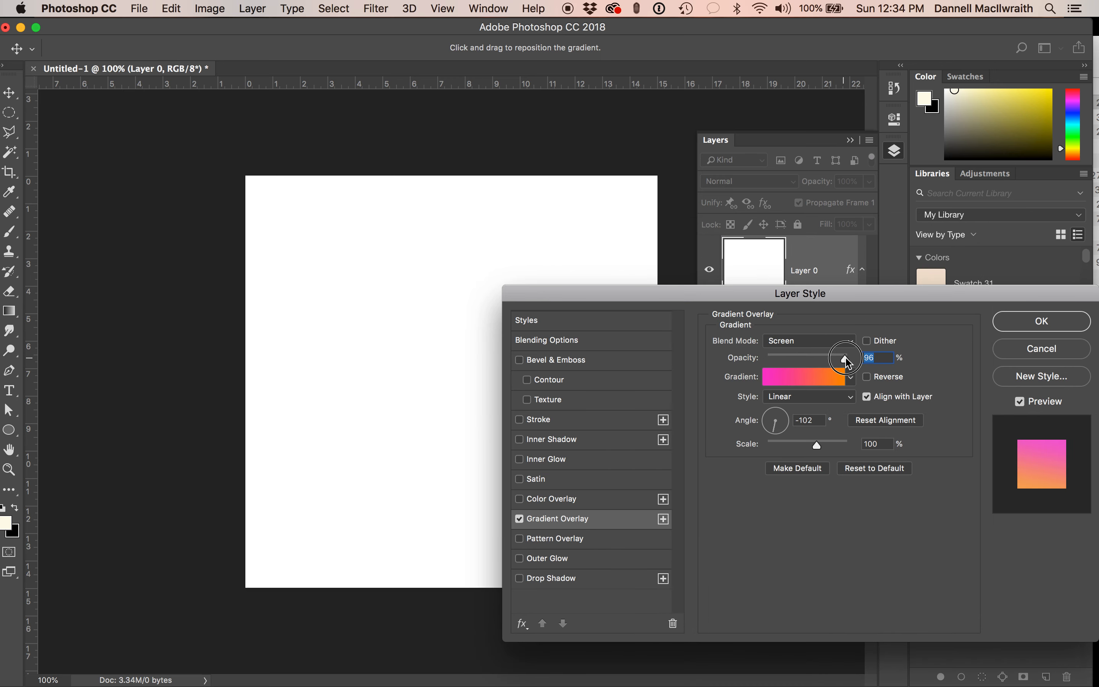
{"action": "left_click", "coordinate": [843, 343]}
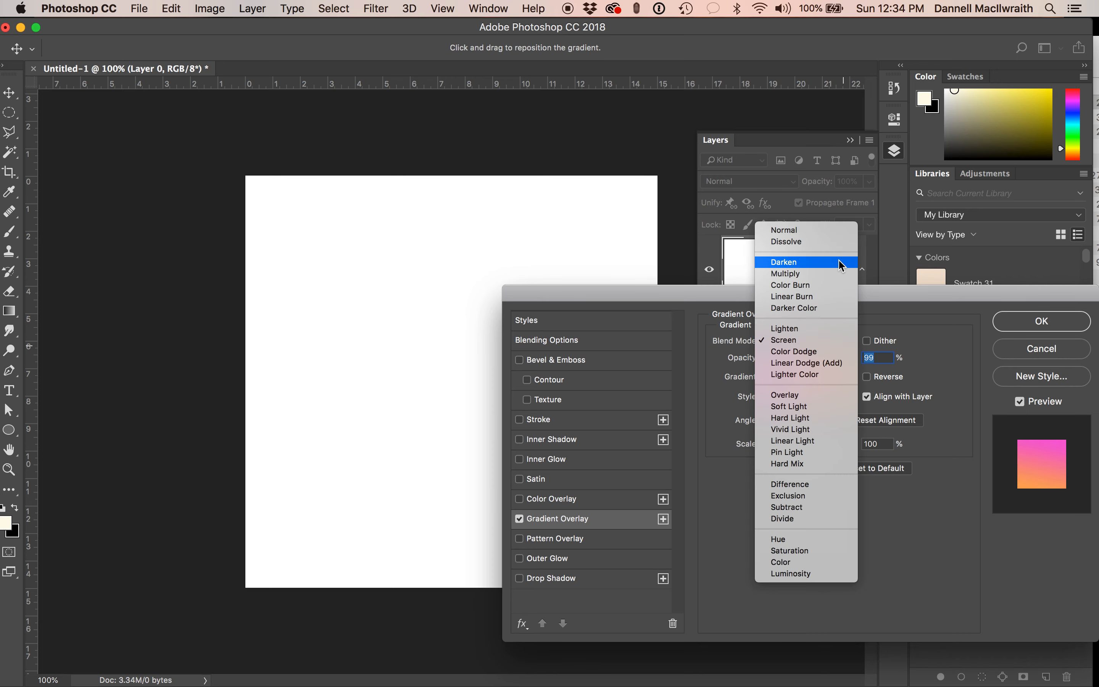
{"action": "left_click", "coordinate": [833, 228]}
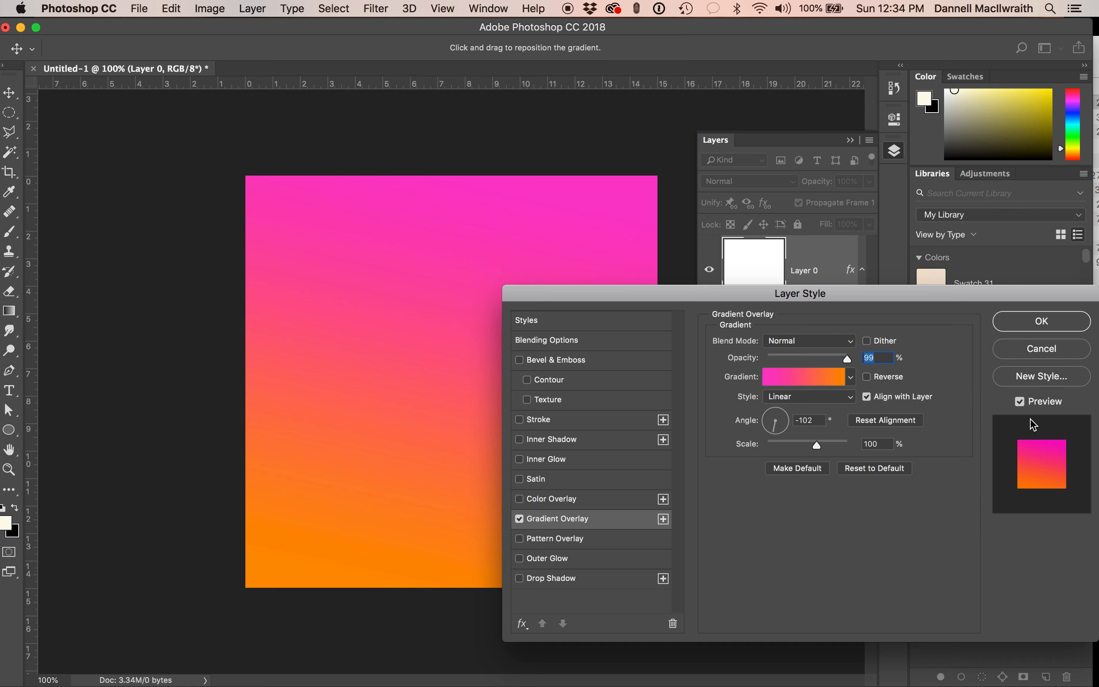
{"action": "left_click", "coordinate": [1020, 402]}
{"action": "left_click", "coordinate": [827, 340]}
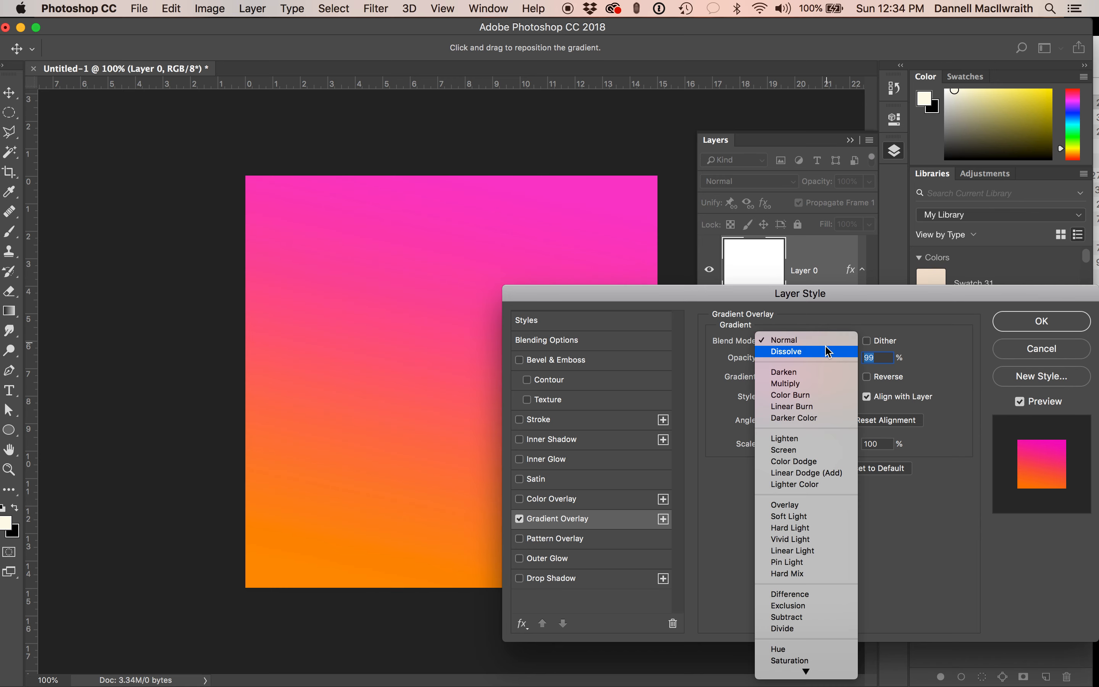
{"action": "left_click", "coordinate": [827, 340]}
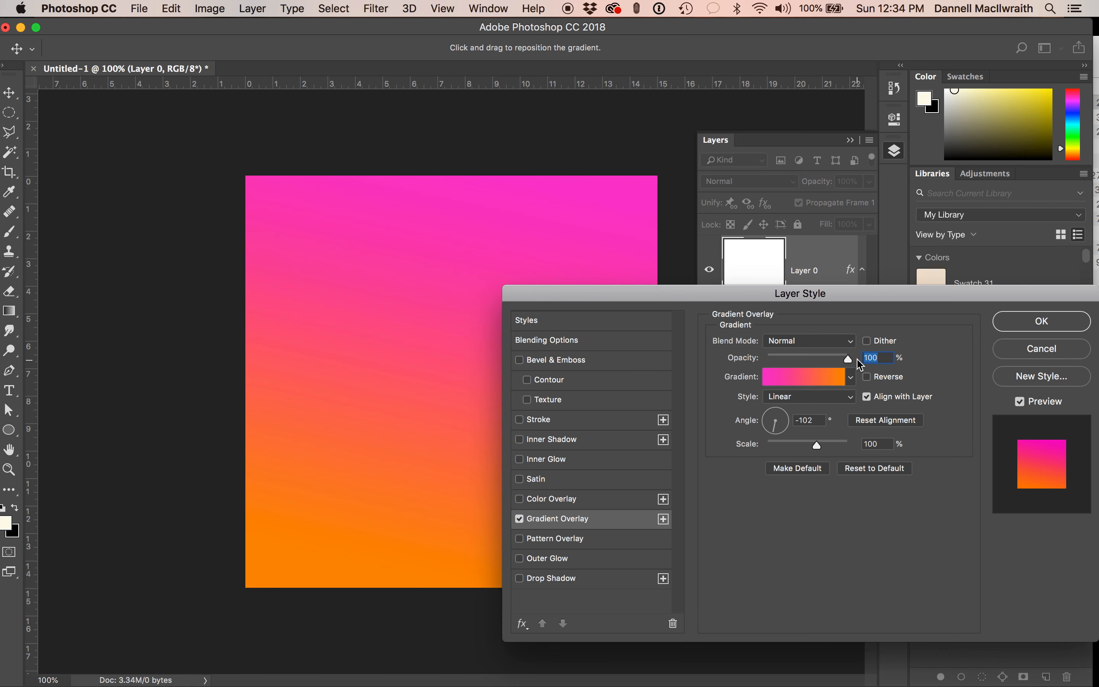
Set the Gradient Overlay's angle to 179° and scale to 122%, and accept the layer style.
{"action": "left_click", "coordinate": [764, 422]}
{"action": "left_click_drag", "start_coordinate": [764, 427], "coordinate": [799, 443]}
{"action": "left_click_drag", "start_coordinate": [790, 448], "coordinate": [825, 450]}
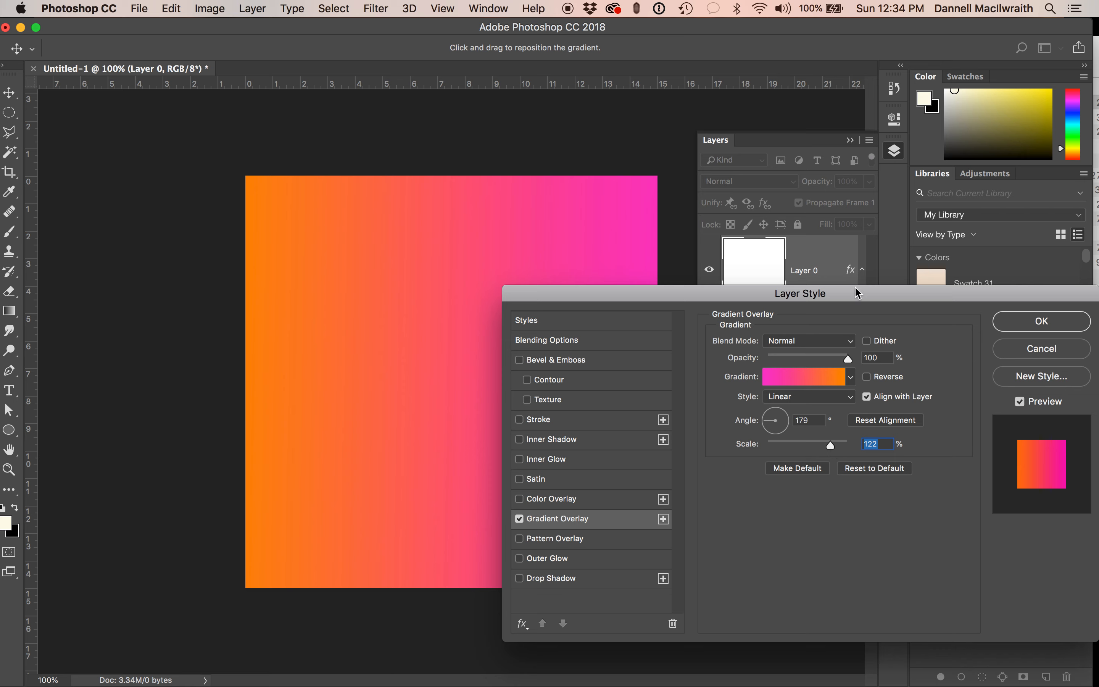
{"action": "left_click_drag", "start_coordinate": [638, 294], "coordinate": [587, 236]}
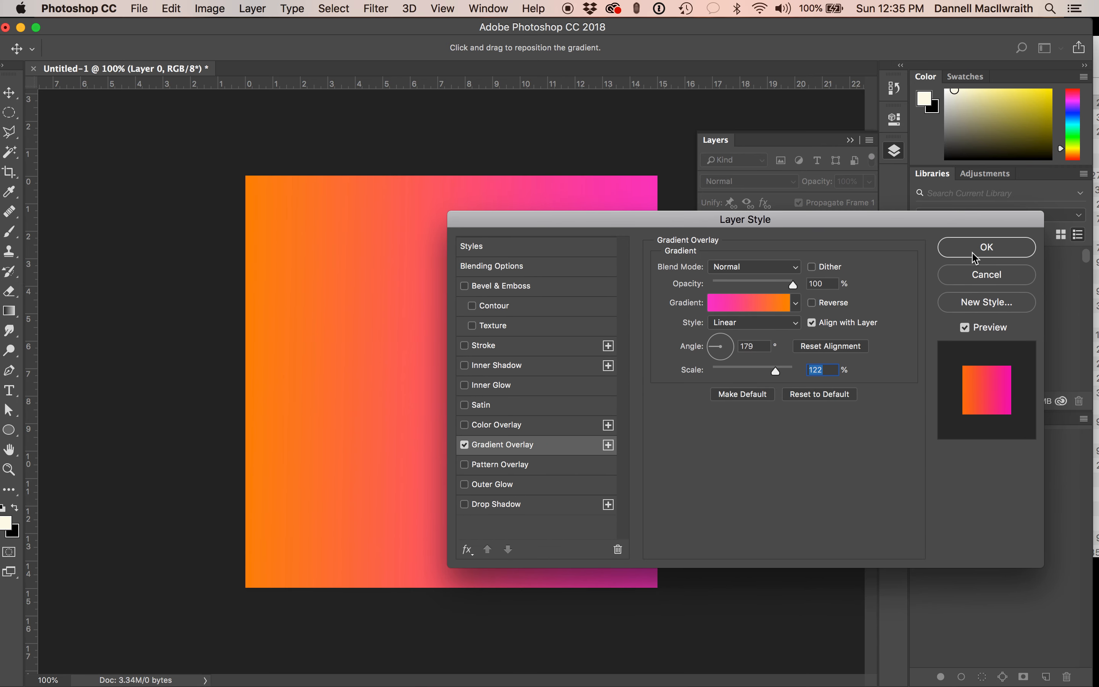
{"action": "left_click", "coordinate": [972, 255]}
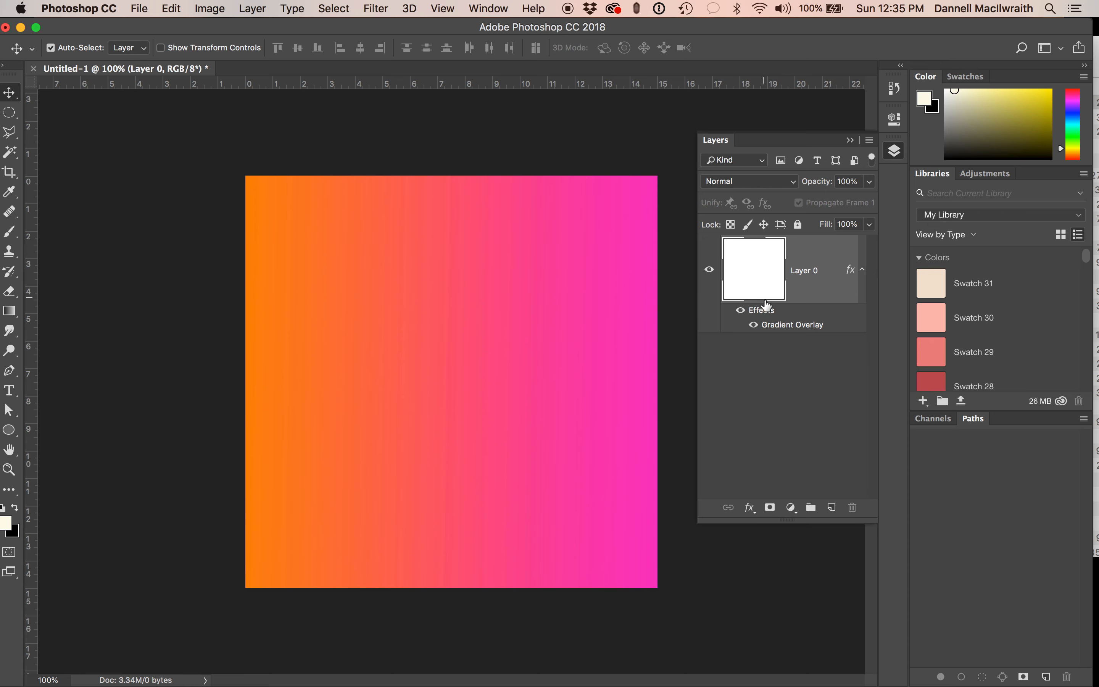
Hide and show Layer 0, and toggle its effects off and on to compare the result.
{"action": "left_click", "coordinate": [710, 272]}
{"action": "left_click", "coordinate": [709, 271]}
{"action": "left_click", "coordinate": [741, 312]}
{"action": "left_click", "coordinate": [741, 311]}
{"action": "left_click", "coordinate": [741, 311]}
{"action": "left_click", "coordinate": [740, 310]}
Place IMG_4064.JPG from the Finder's Downloads folder onto the Photoshop canvas and commit it at its fitted size.
{"action": "mouse_move", "coordinate": [58, 685]}
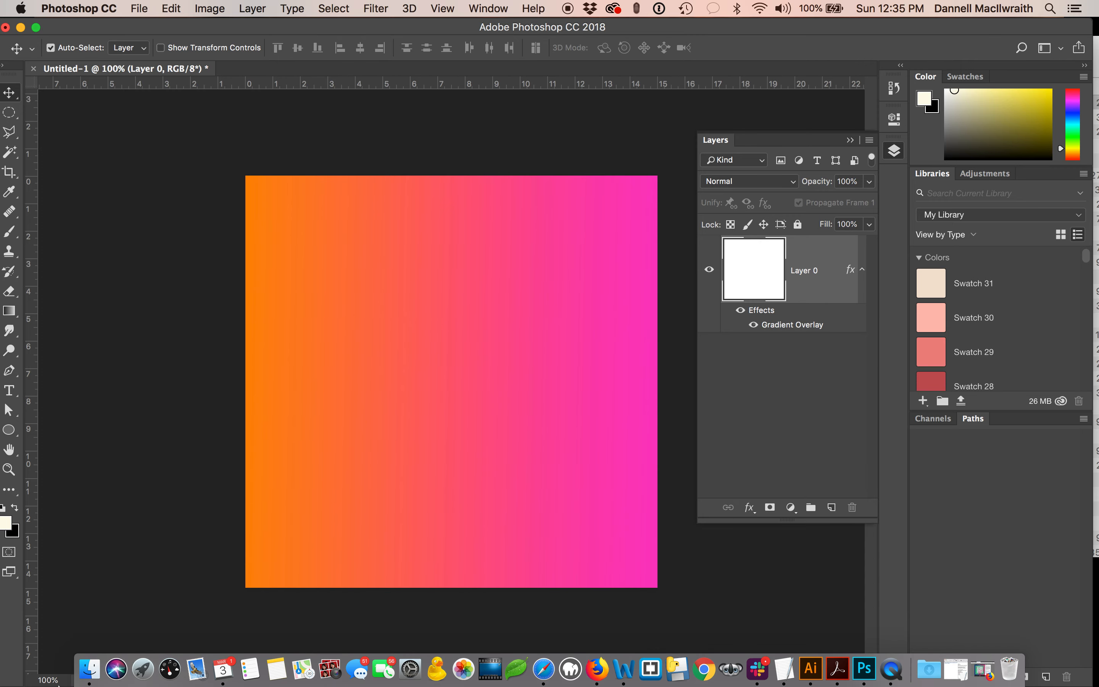
{"action": "left_click", "coordinate": [90, 644]}
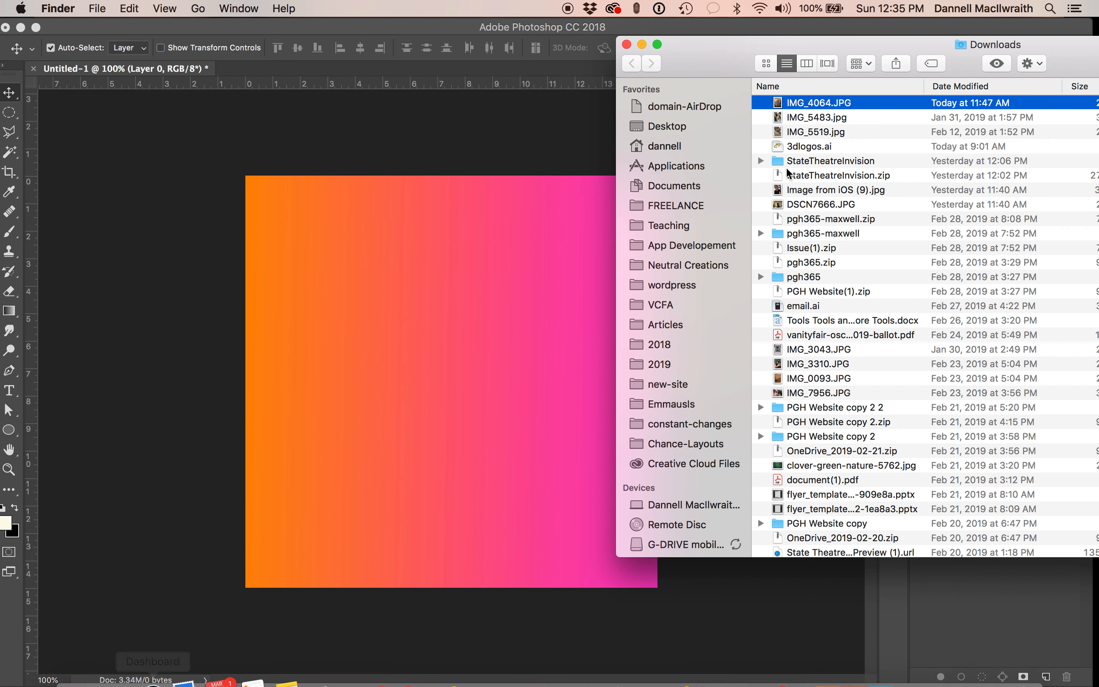
{"action": "left_click_drag", "start_coordinate": [800, 103], "coordinate": [447, 341]}
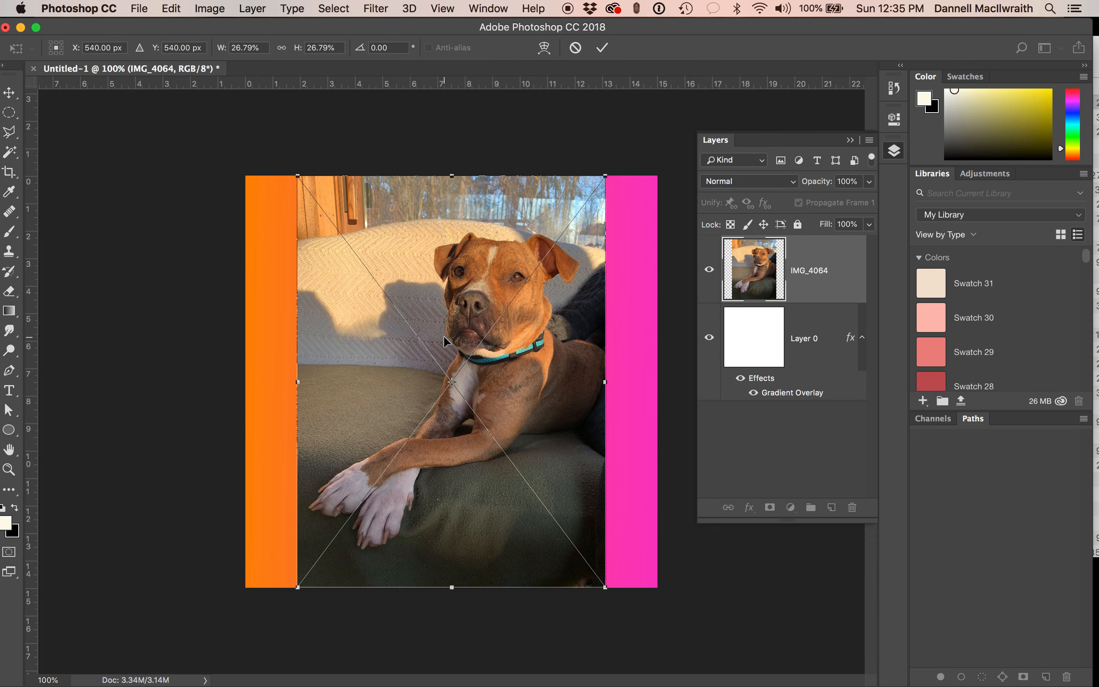
{"action": "key", "text": "Return"}
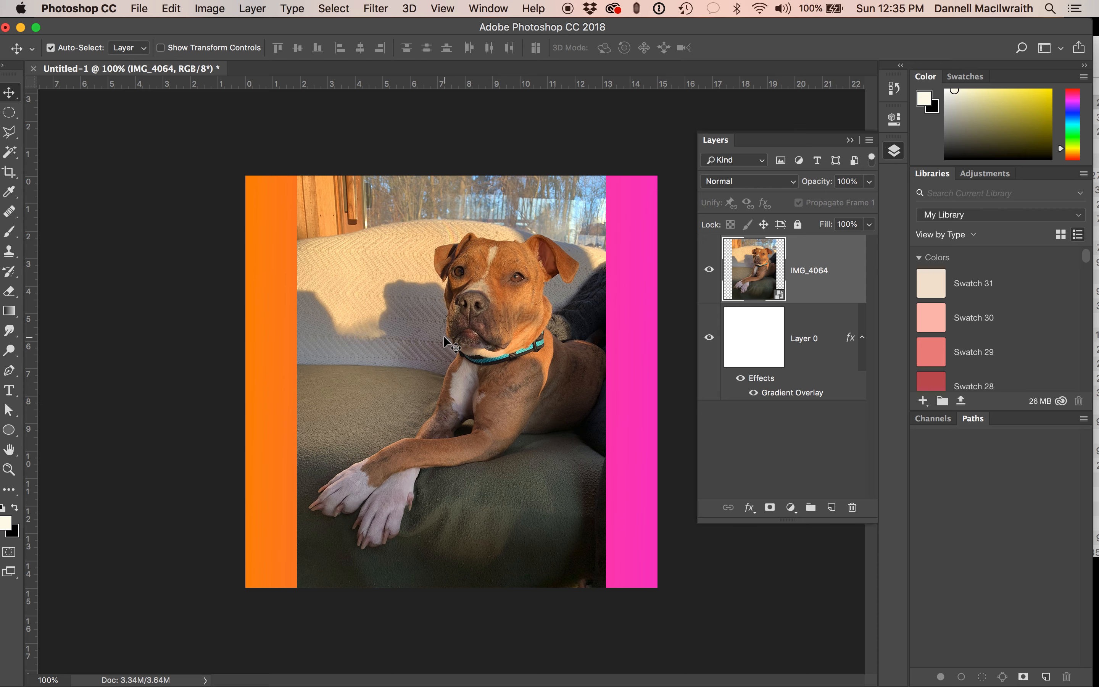
Use Place Embedded to add IMG_5519.jpg from the home folder's Downloads and commit the placement.
{"action": "left_click", "coordinate": [138, 8]}
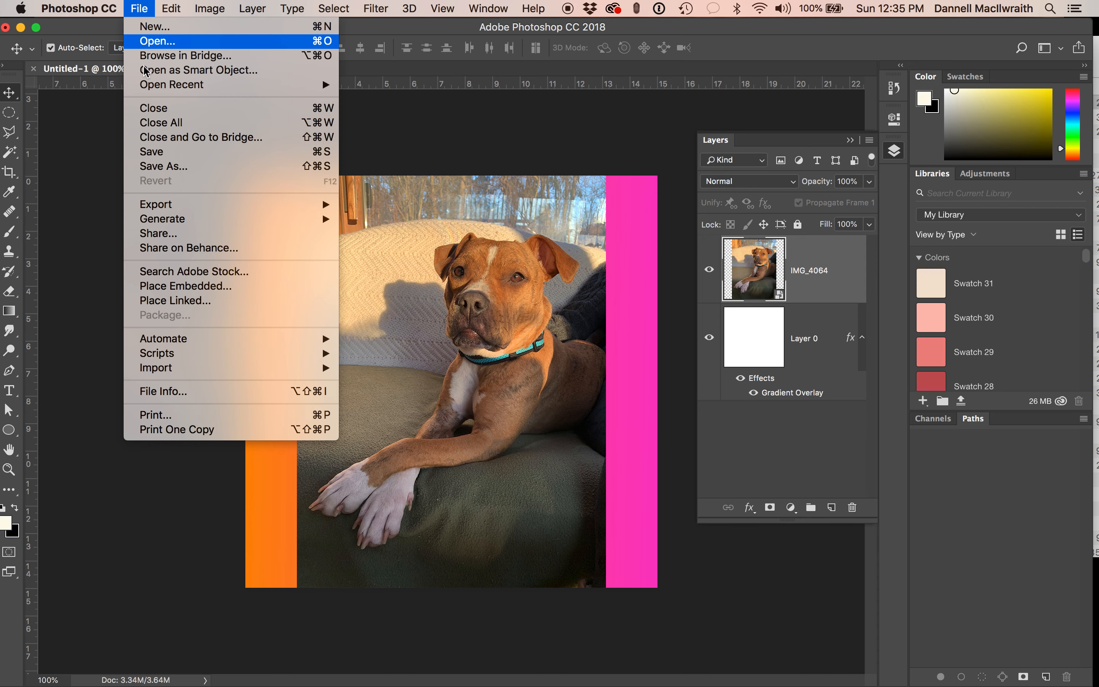
{"action": "left_click", "coordinate": [207, 287]}
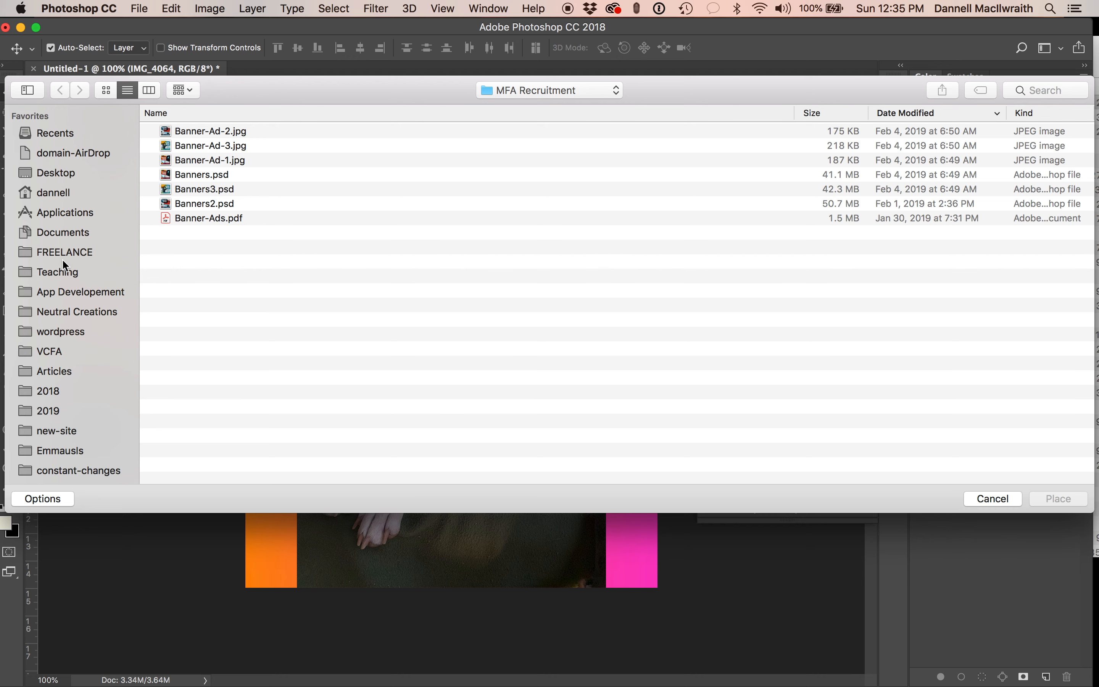
{"action": "left_click", "coordinate": [58, 173]}
{"action": "left_click", "coordinate": [76, 196]}
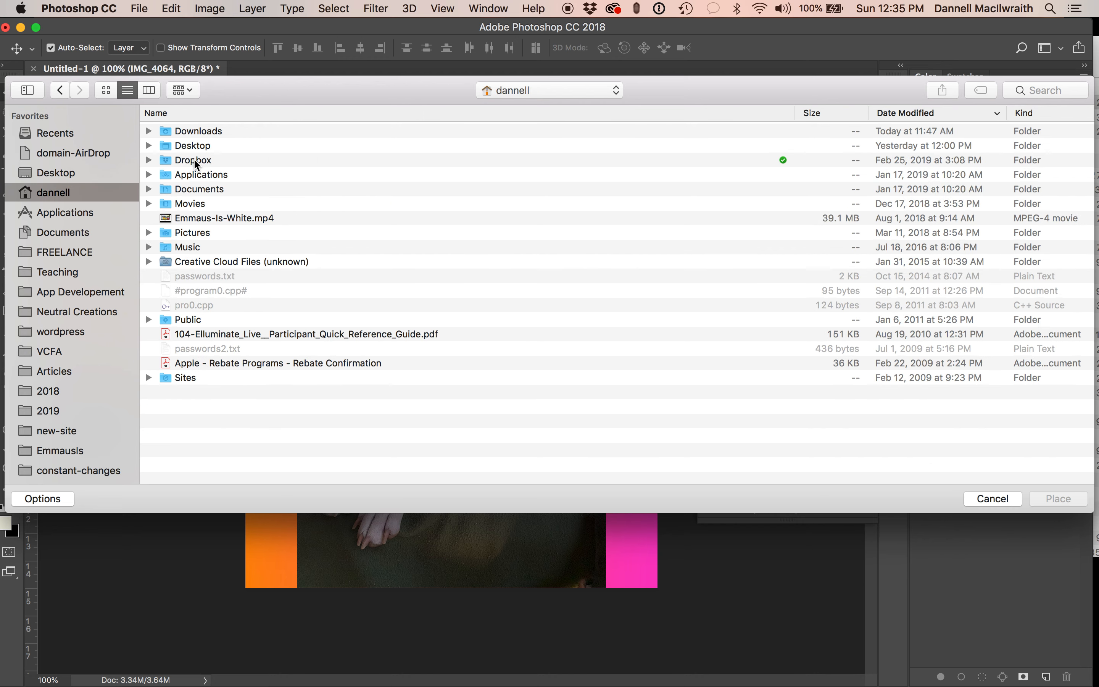
{"action": "double_click", "coordinate": [207, 133]}
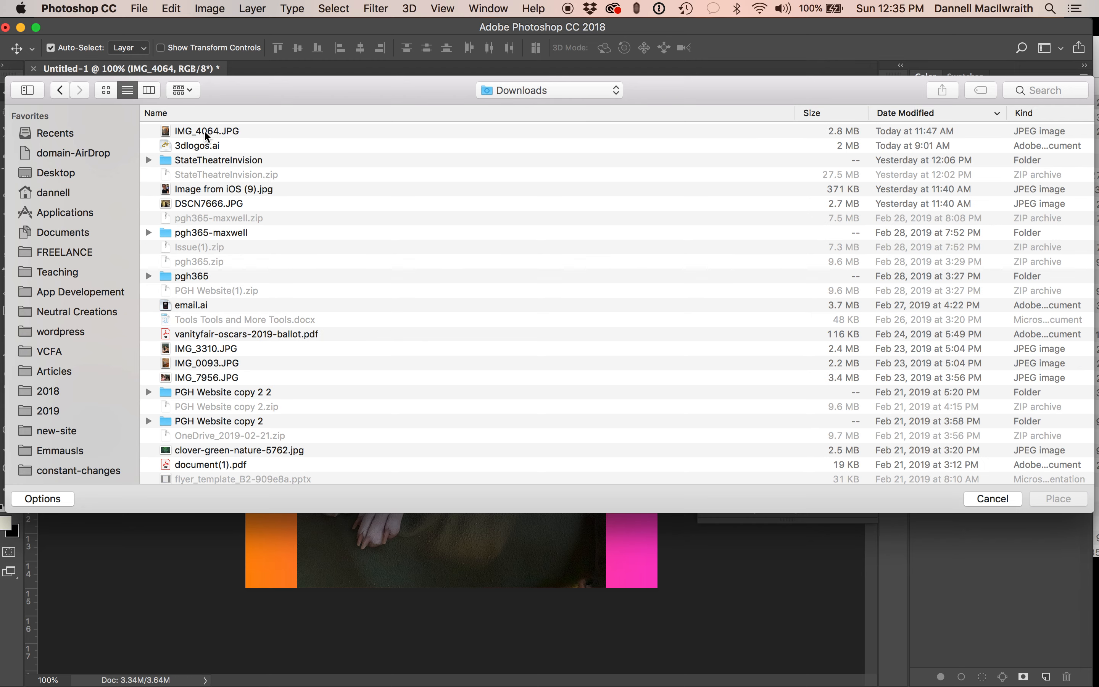
{"action": "left_click_drag", "start_coordinate": [237, 85], "coordinate": [306, 90]}
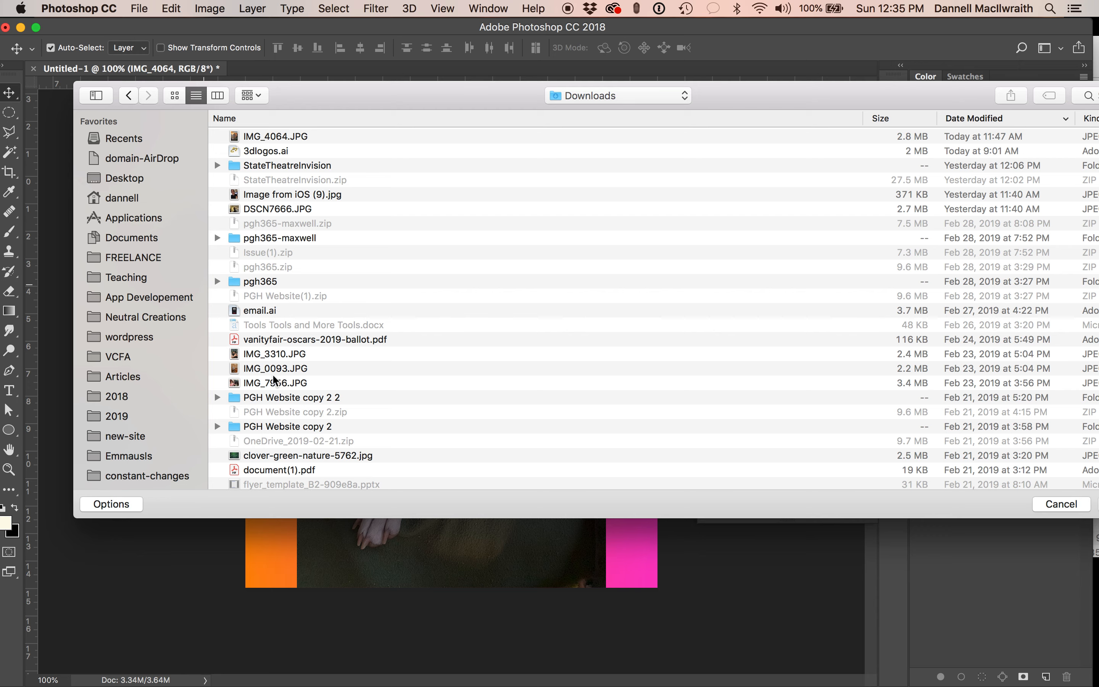
{"action": "scroll", "coordinate": [275, 380], "scroll_direction": "down", "scroll_amount": 1}
{"action": "scroll", "coordinate": [273, 376], "scroll_direction": "down", "scroll_amount": 10}
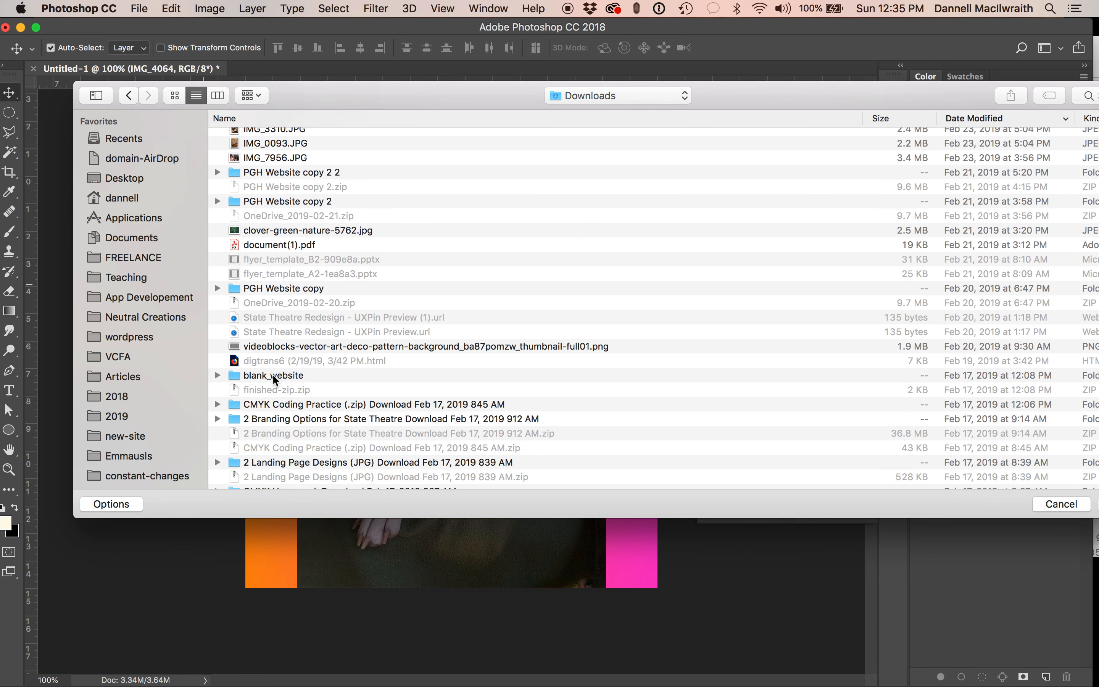
{"action": "scroll", "coordinate": [272, 376], "scroll_direction": "down", "scroll_amount": 7}
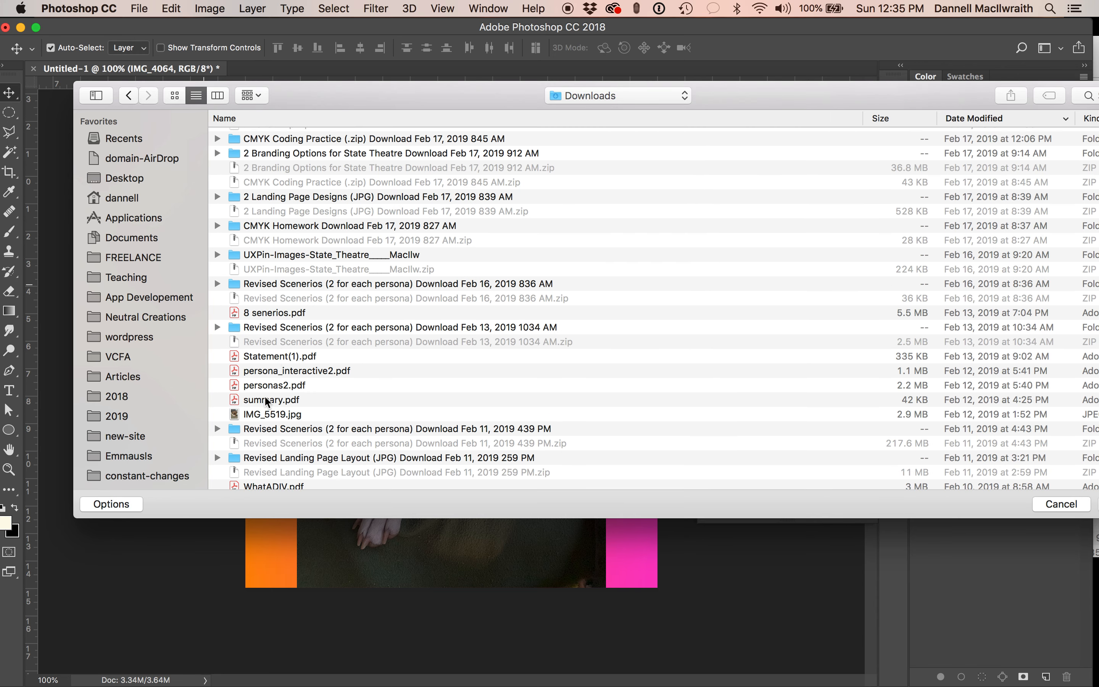
{"action": "left_click", "coordinate": [263, 415]}
{"action": "double_click", "coordinate": [264, 415]}
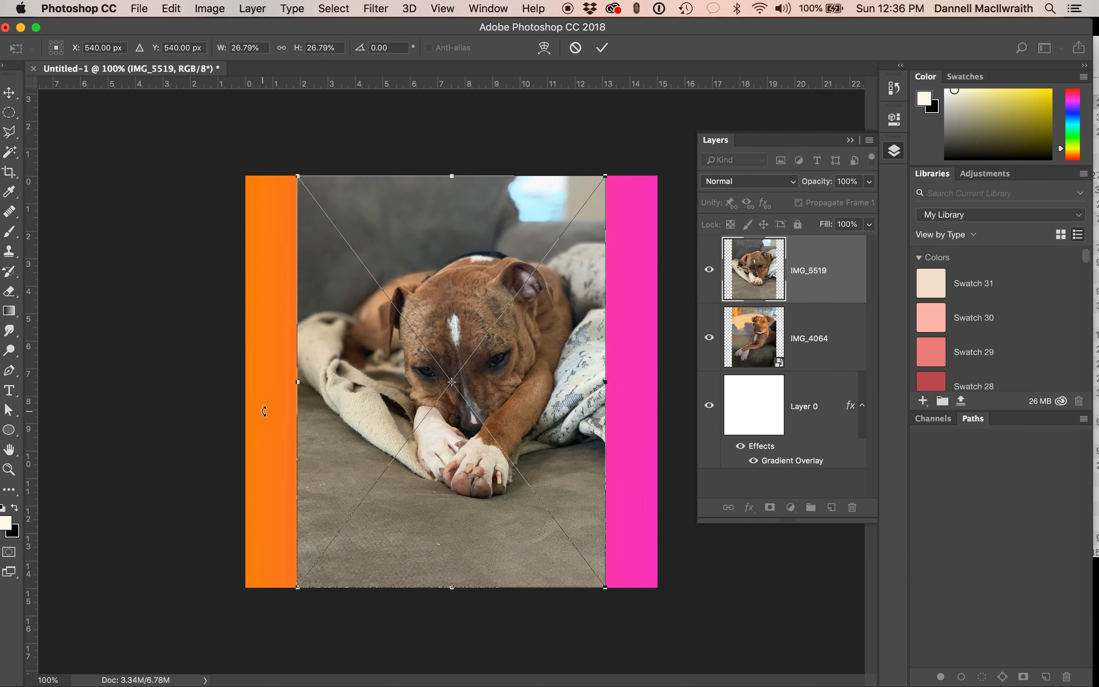
{"action": "key", "text": "Return"}
Preview IMG_5483.jpg in the Finder's Downloads folder, place it onto the Photoshop canvas and commit it.
{"action": "mouse_move", "coordinate": [253, 634]}
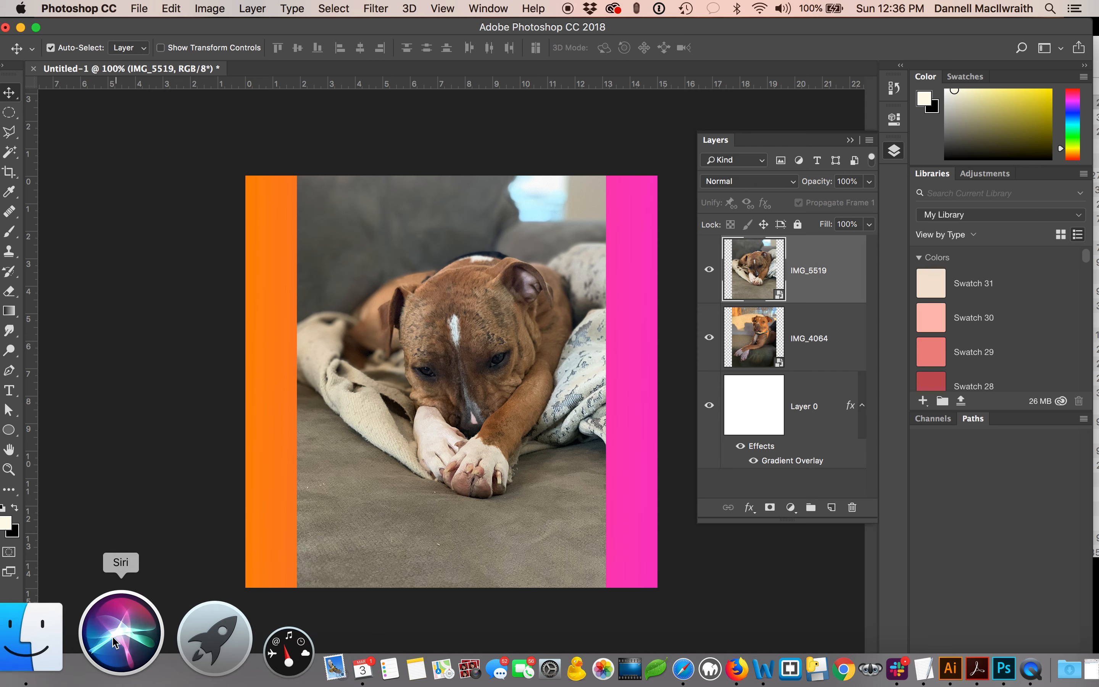
{"action": "left_click", "coordinate": [91, 627]}
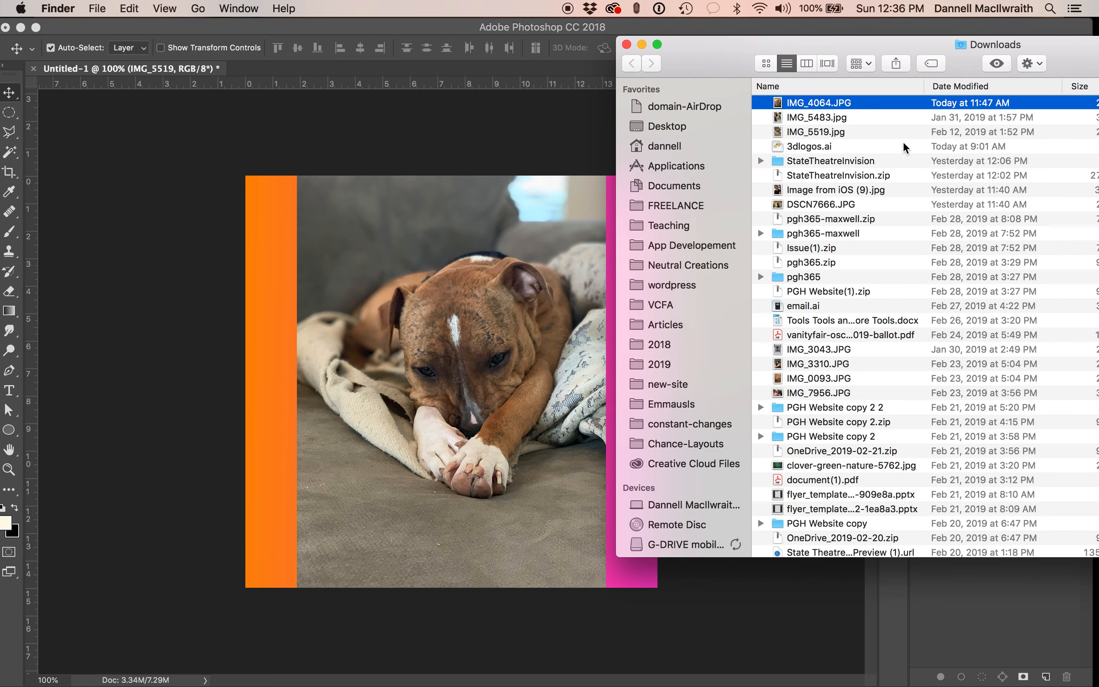
{"action": "left_click", "coordinate": [824, 119]}
{"action": "key", "text": "space"}
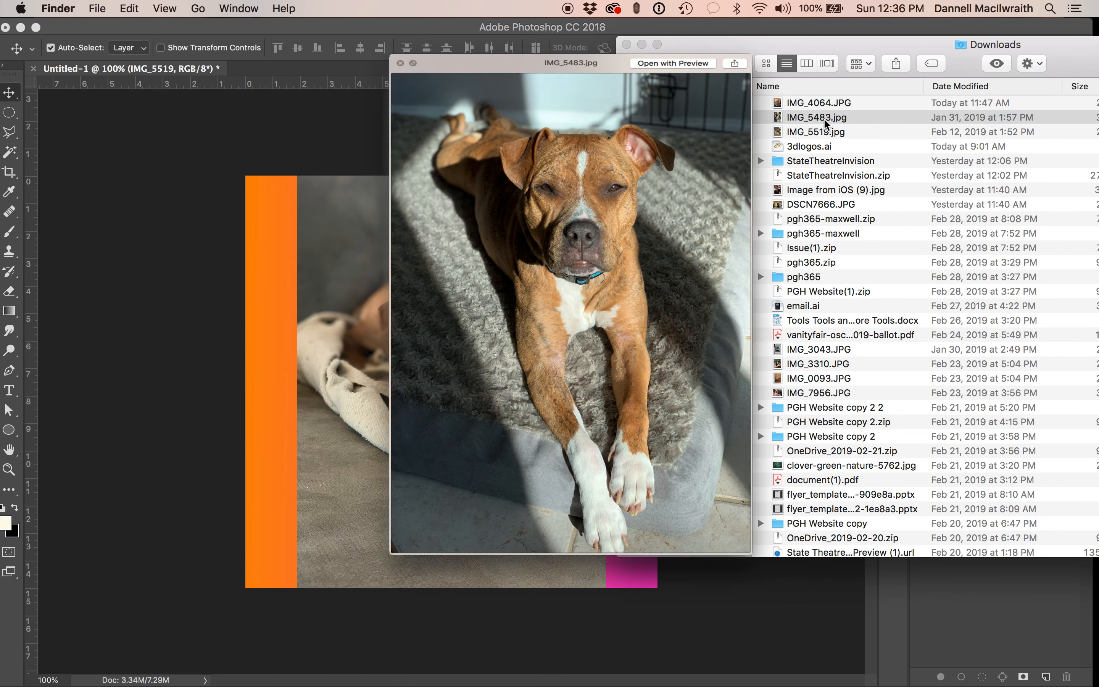
{"action": "key", "text": "space"}
{"action": "left_click_drag", "start_coordinate": [824, 120], "coordinate": [468, 277]}
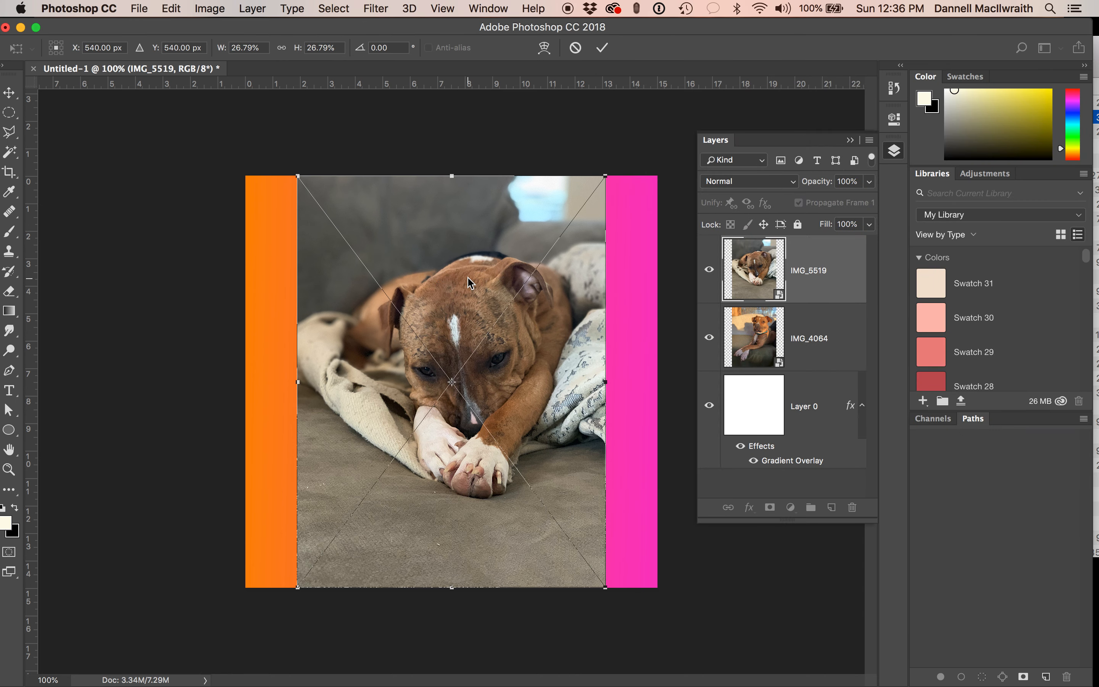
{"action": "key", "text": "Return"}
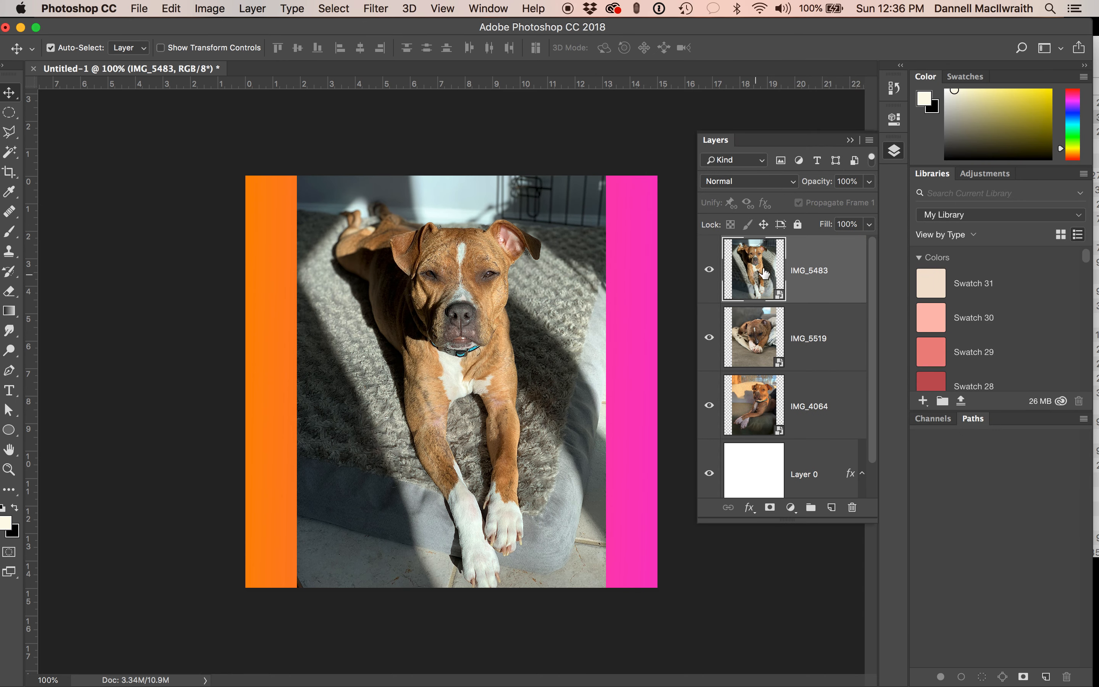
Rename Layer 0 as Background.
{"action": "scroll", "coordinate": [780, 389], "scroll_direction": "down", "scroll_amount": 1}
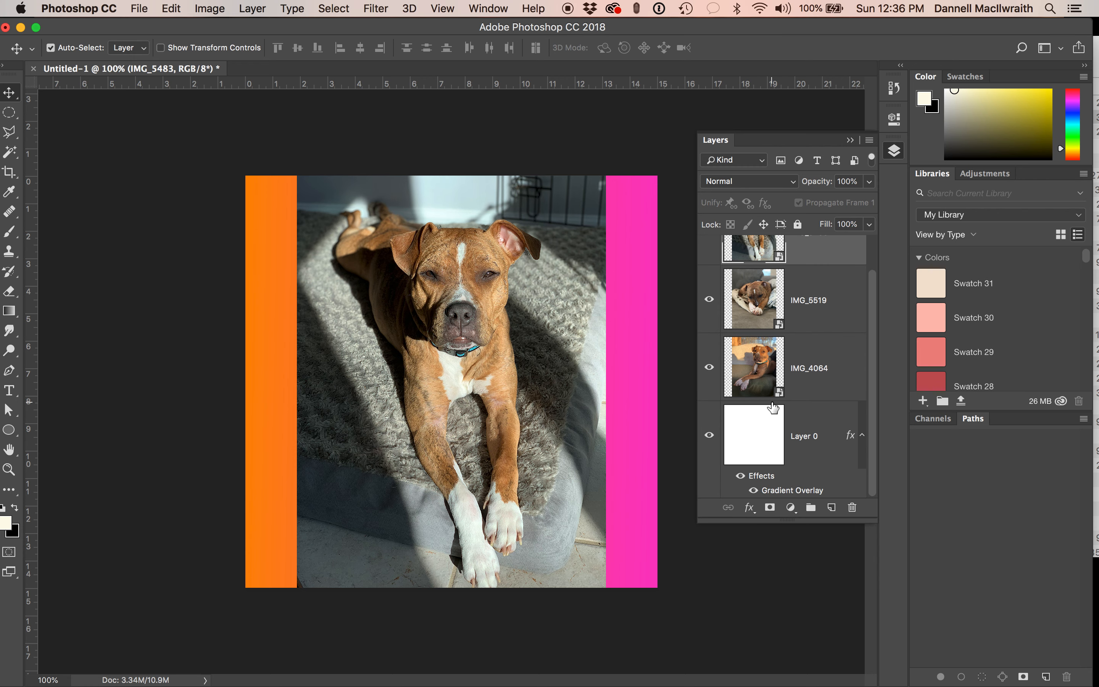
{"action": "double_click", "coordinate": [801, 436]}
{"action": "type", "text": "Back"}
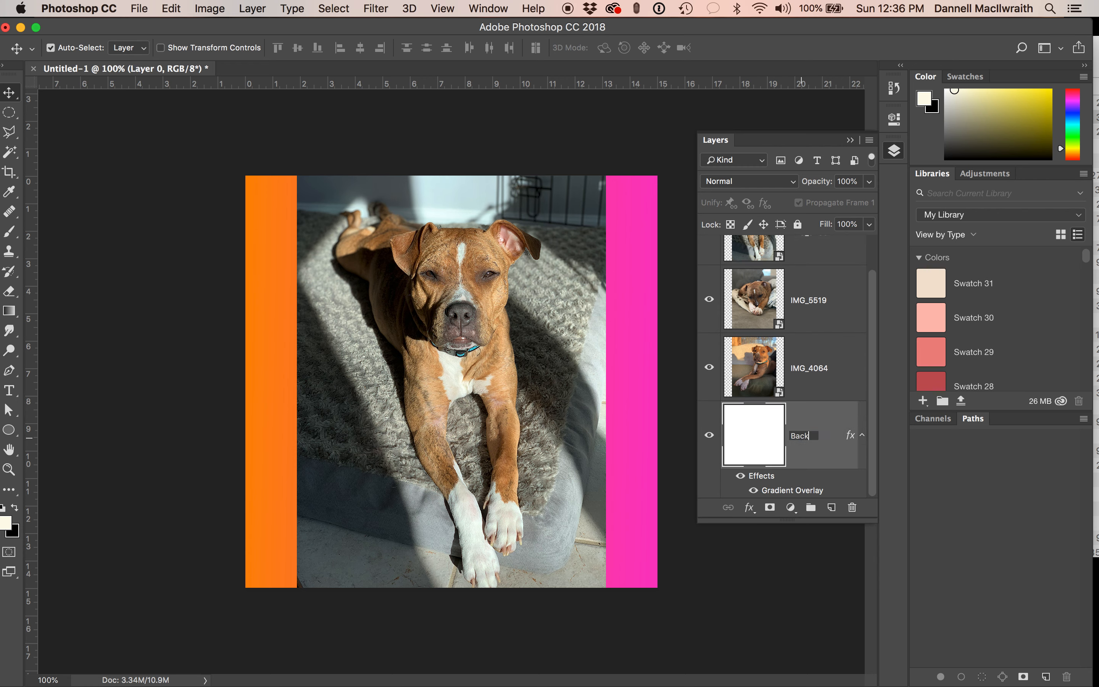
{"action": "type", "text": "ground"}
{"action": "key", "text": "Return"}
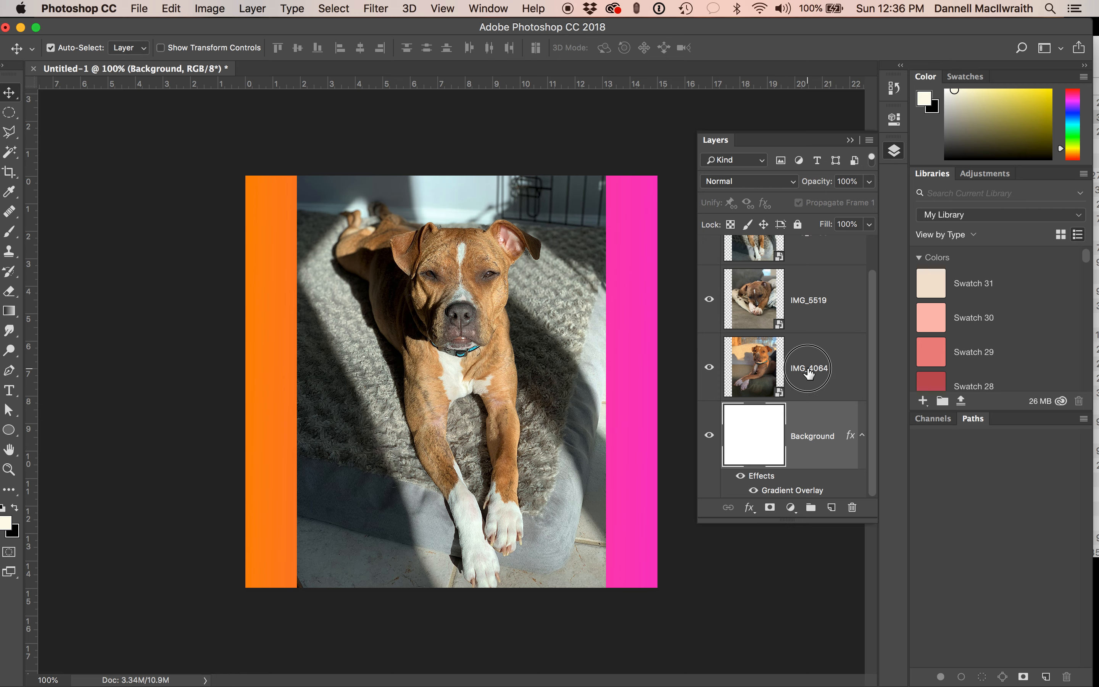
Rename the IMG_4064 layer as Pic 1 and the IMG_5519 layer as Pic 2.
{"action": "double_click", "coordinate": [808, 367]}
{"action": "type", "text": "Pic 1"}
{"action": "key", "text": "Return"}
{"action": "double_click", "coordinate": [813, 301]}
{"action": "type", "text": "Pic 2"}
{"action": "key", "text": "Return"}
Rename the IMG_5483 layer as Pic 3.
{"action": "scroll", "coordinate": [829, 287], "scroll_direction": "up", "scroll_amount": 2}
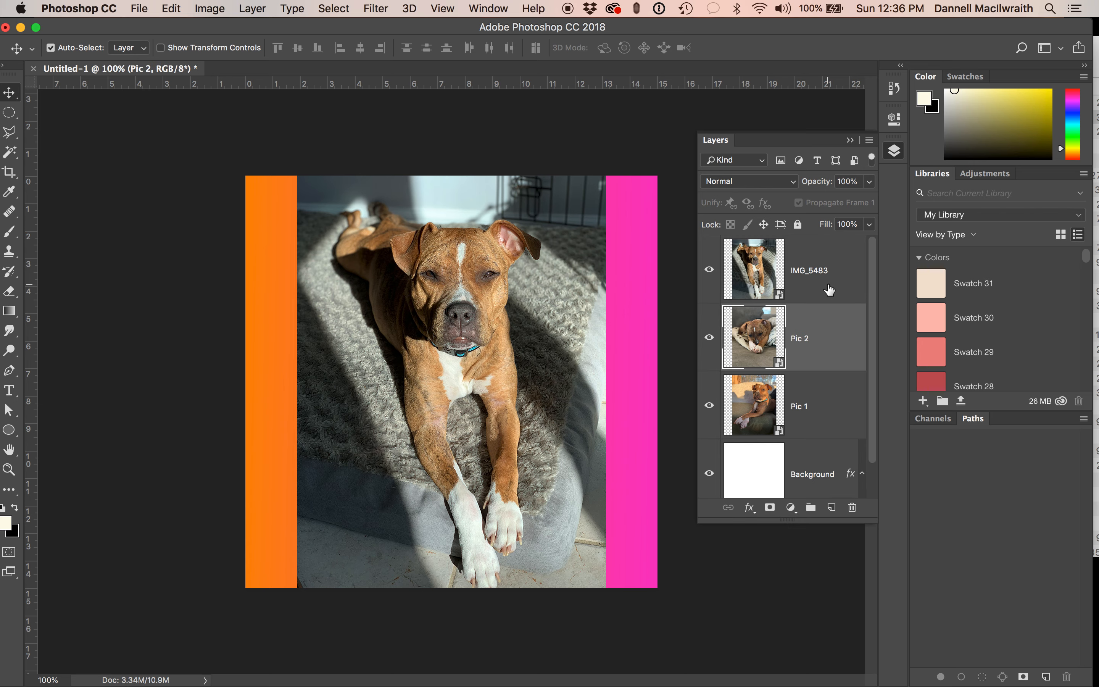
{"action": "double_click", "coordinate": [811, 269]}
{"action": "type", "text": "Pic "}
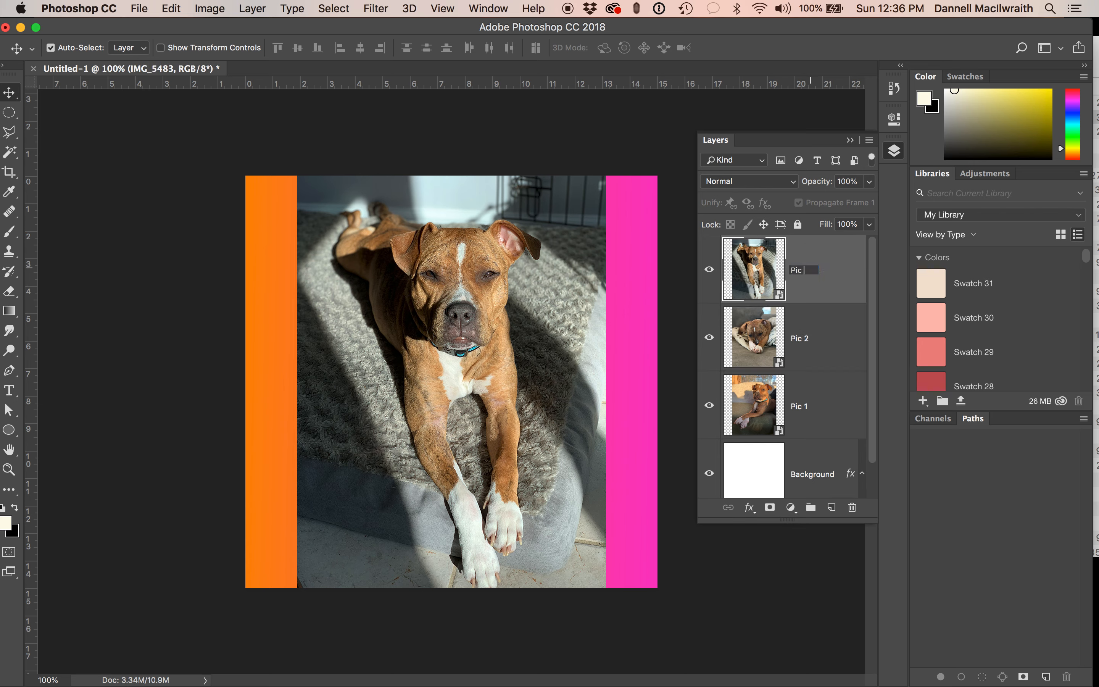
{"action": "type", "text": "3"}
{"action": "key", "text": "Return"}
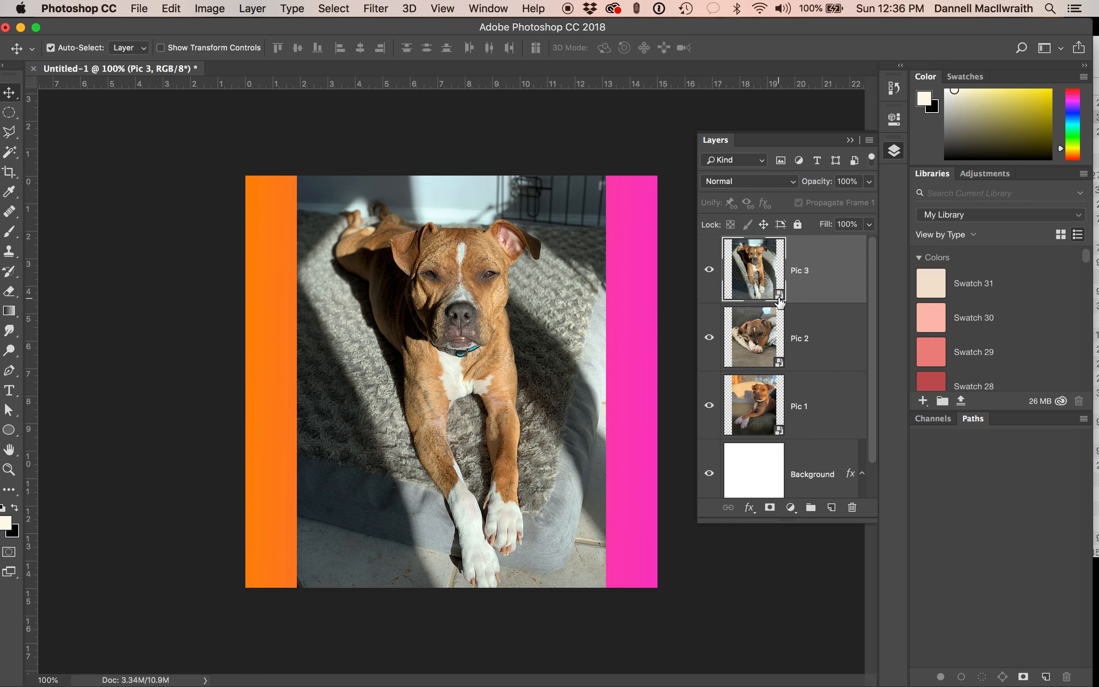
Rasterize the Pic 1, Pic 2 and Pic 3 smart object layers together.
{"action": "left_click", "coordinate": [754, 402], "text": "shift"}
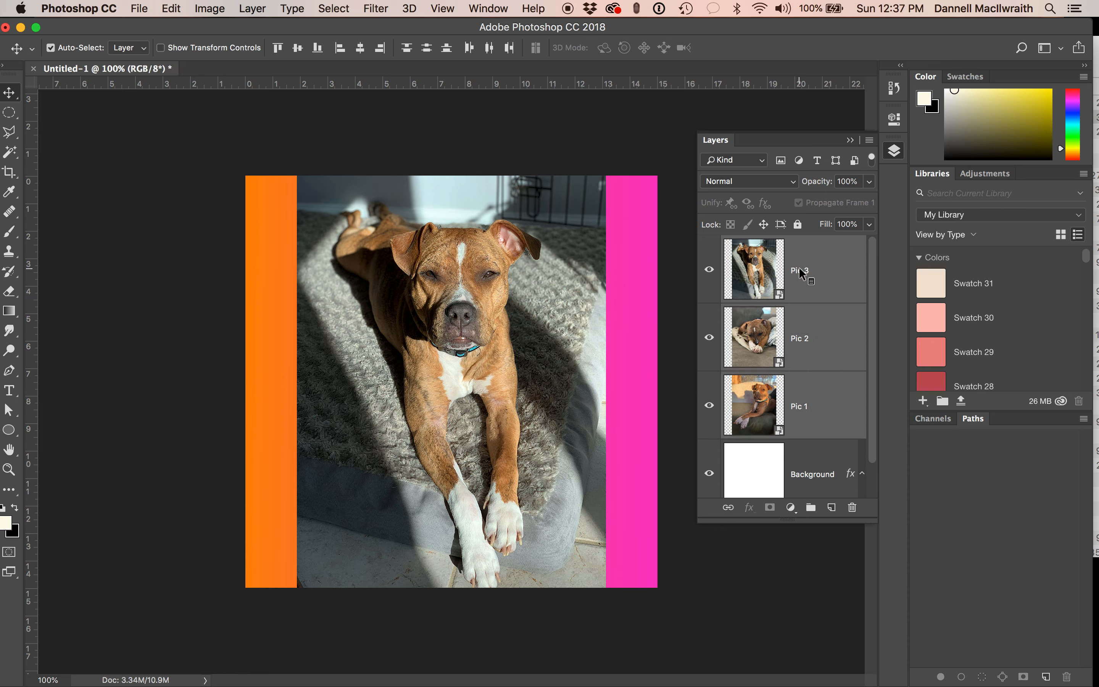
{"action": "right_click", "coordinate": [811, 271]}
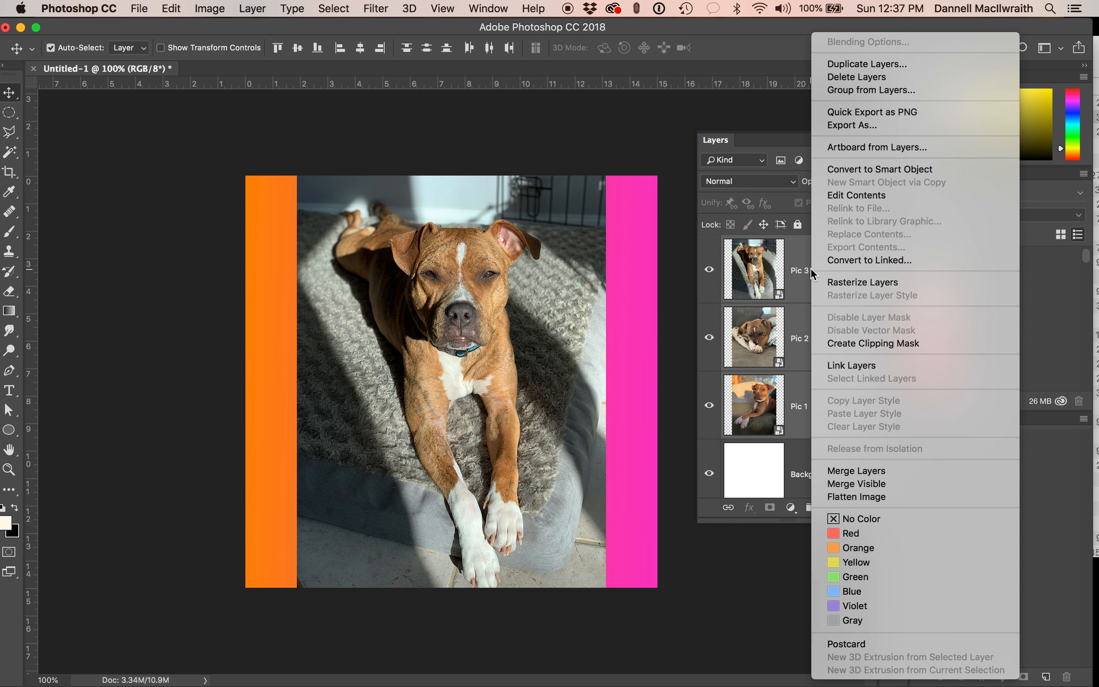
{"action": "left_click", "coordinate": [842, 282]}
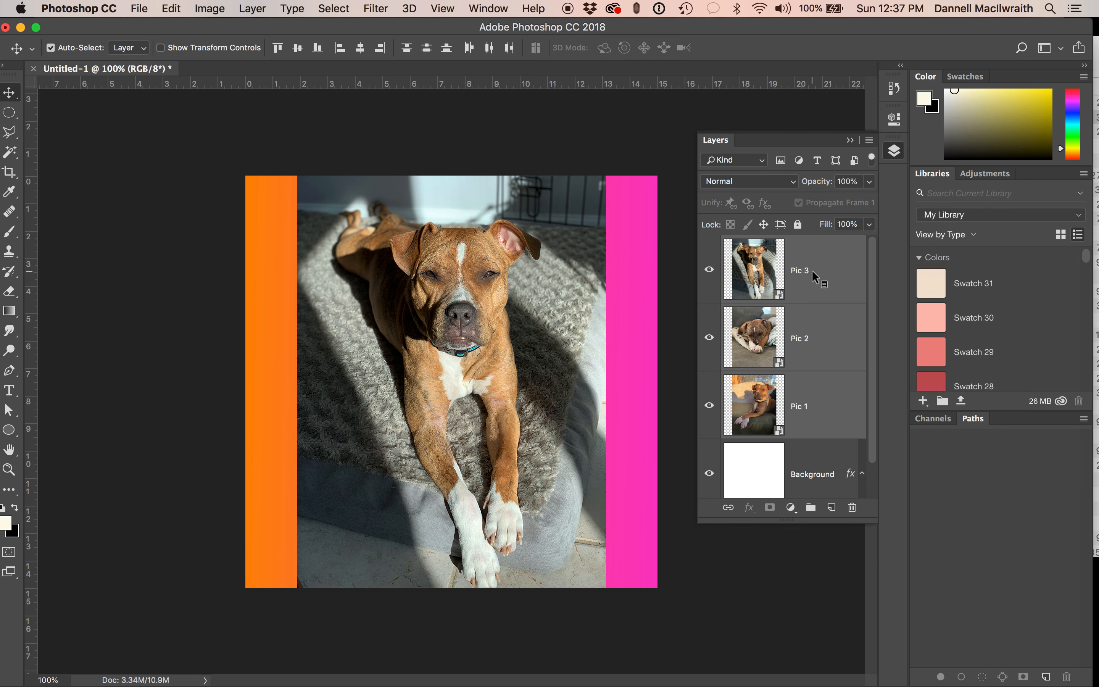
{"action": "right_click", "coordinate": [812, 272]}
{"action": "left_click", "coordinate": [858, 282]}
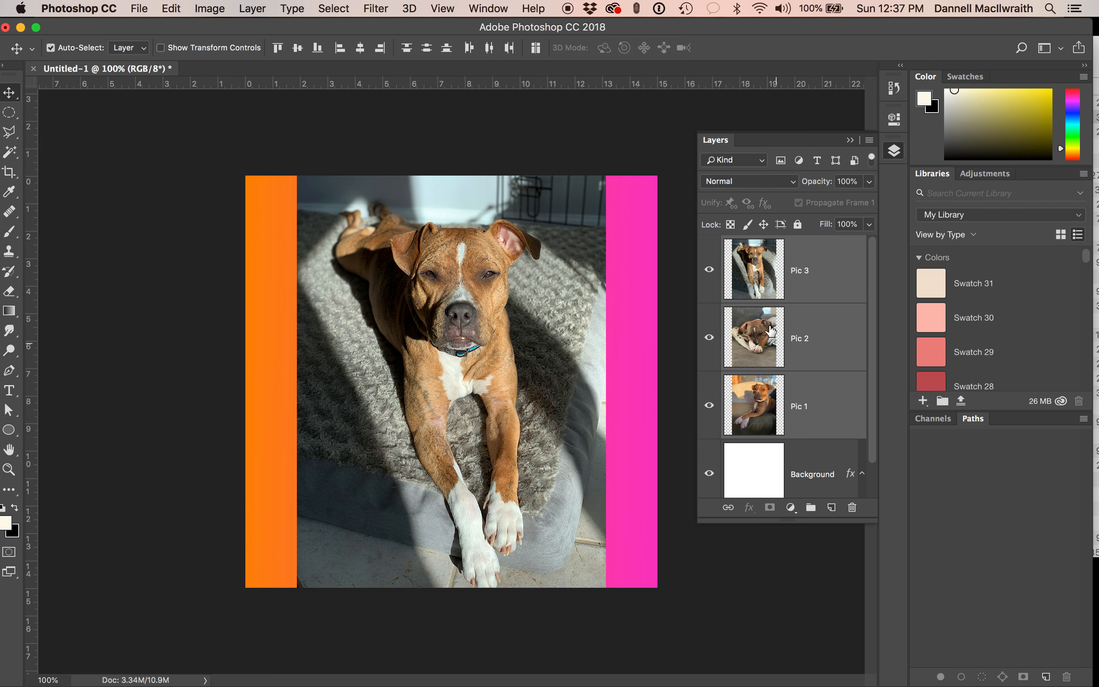
Select the Pic 1 layer and hide Pic 2 and Pic 3 above it.
{"action": "left_click", "coordinate": [825, 357]}
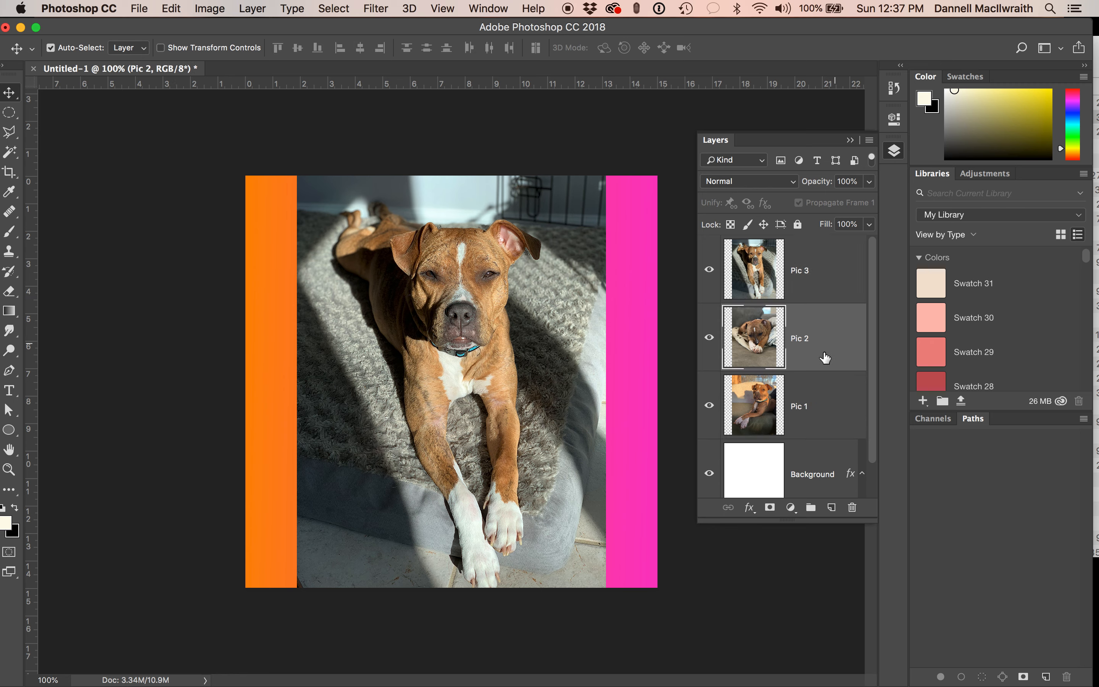
{"action": "left_click", "coordinate": [811, 406]}
{"action": "left_click_drag", "start_coordinate": [709, 338], "coordinate": [710, 289]}
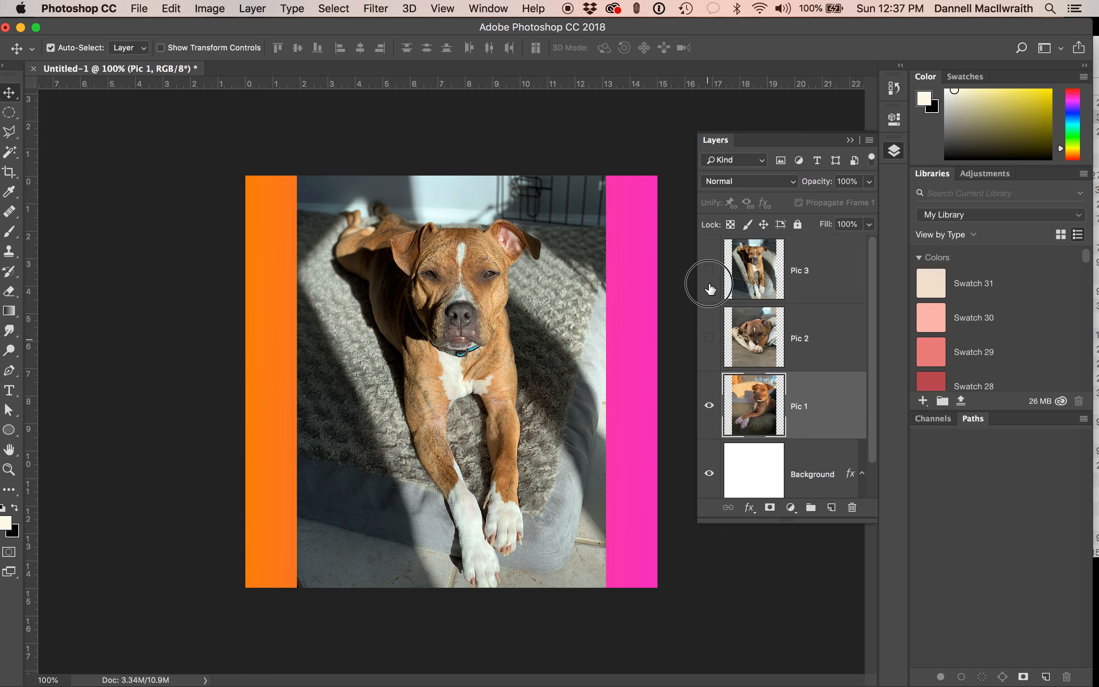
{"action": "left_click", "coordinate": [709, 336]}
{"action": "left_click", "coordinate": [709, 272]}
{"action": "left_click", "coordinate": [709, 337]}
{"action": "left_click", "coordinate": [710, 274]}
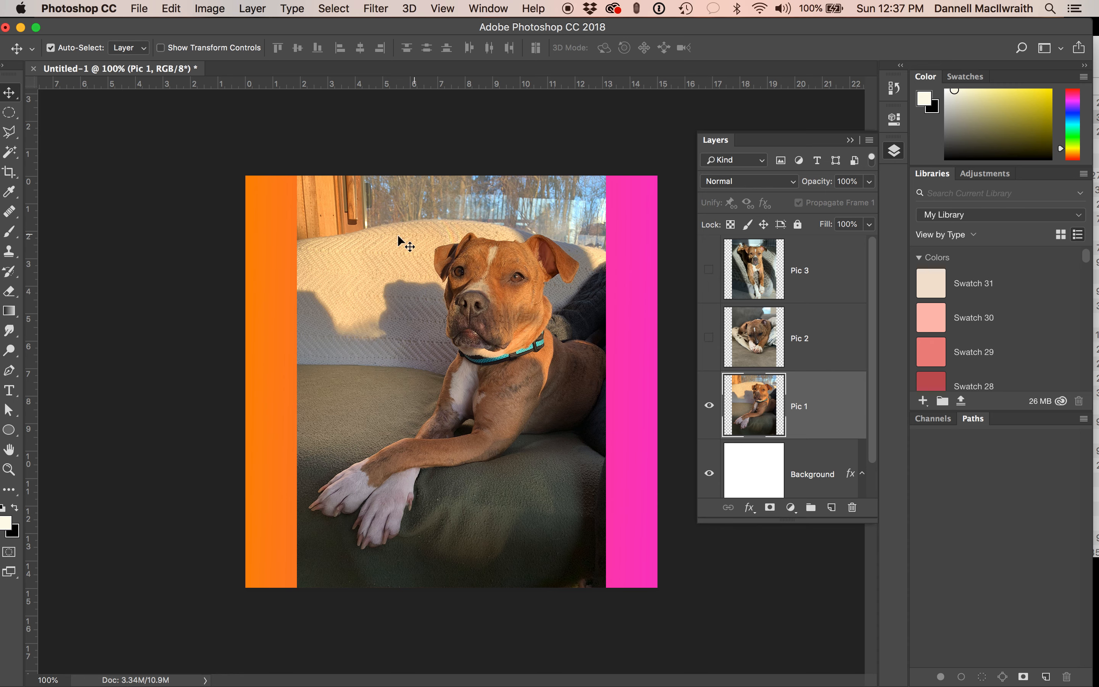
Apply a Hue/Saturation adjustment to Pic 1 with hue -65 and increased saturation, turning the dog magenta.
{"action": "left_click", "coordinate": [210, 8]}
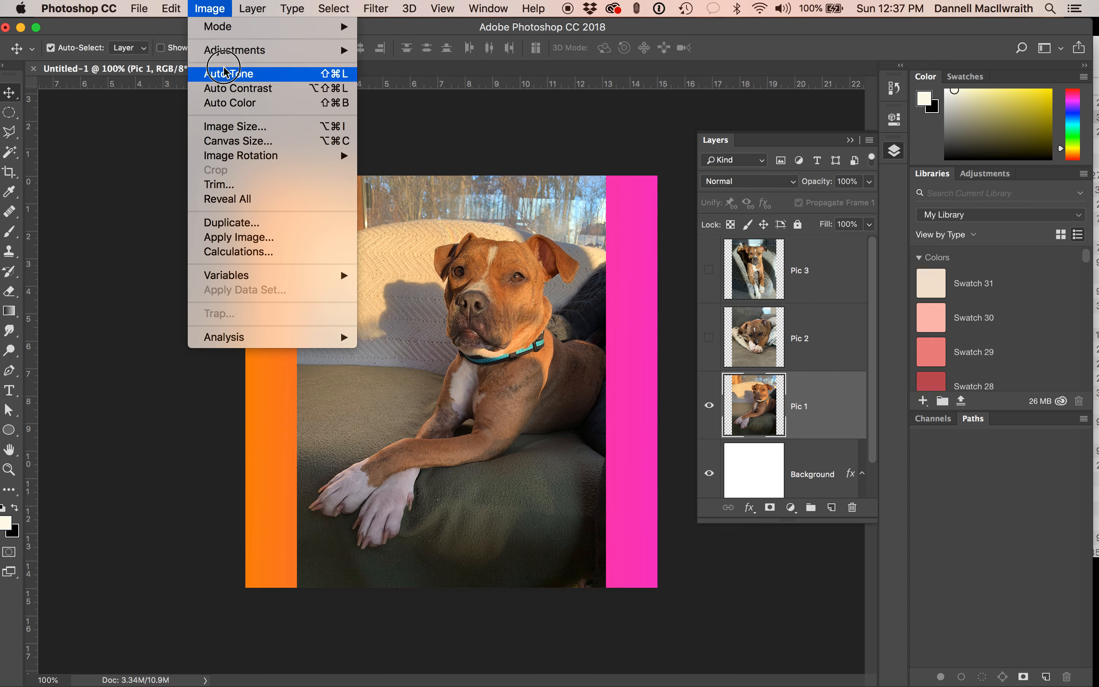
{"action": "mouse_move", "coordinate": [236, 50]}
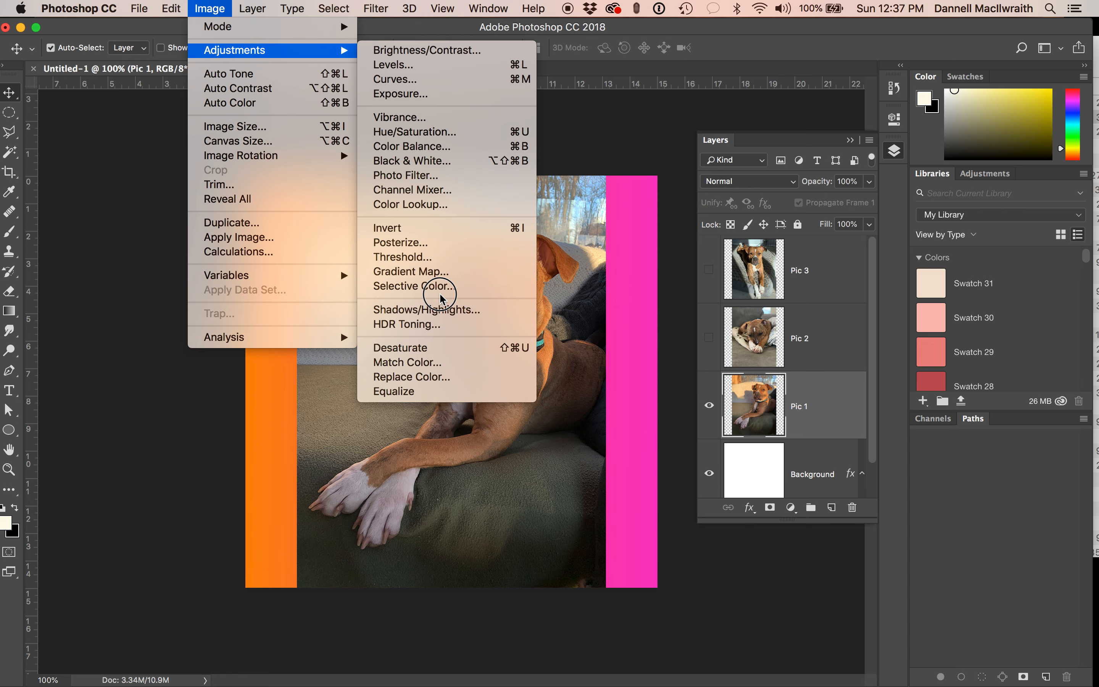
{"action": "left_click", "coordinate": [427, 131]}
{"action": "left_click_drag", "start_coordinate": [800, 420], "coordinate": [755, 389]}
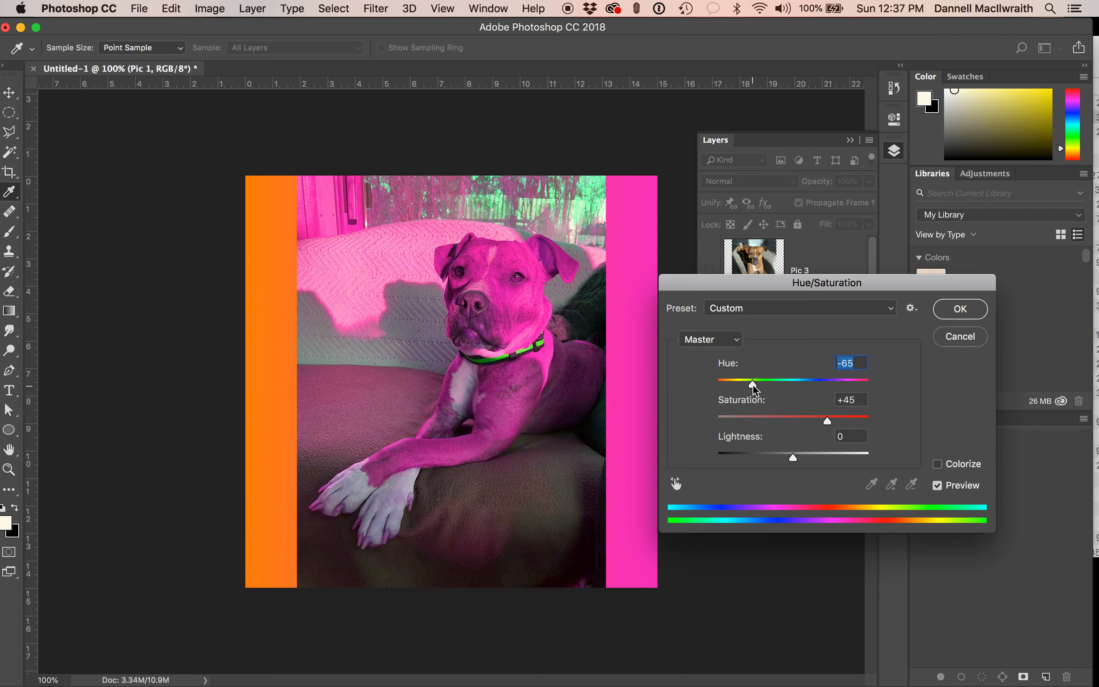
{"action": "mouse_move", "coordinate": [828, 421]}
{"action": "left_mouse_down"}
{"action": "mouse_move", "coordinate": [865, 423]}
{"action": "mouse_move", "coordinate": [720, 422]}
{"action": "mouse_move", "coordinate": [831, 423]}
{"action": "mouse_move", "coordinate": [819, 421]}
{"action": "left_mouse_up"}
{"action": "left_click", "coordinate": [960, 310]}
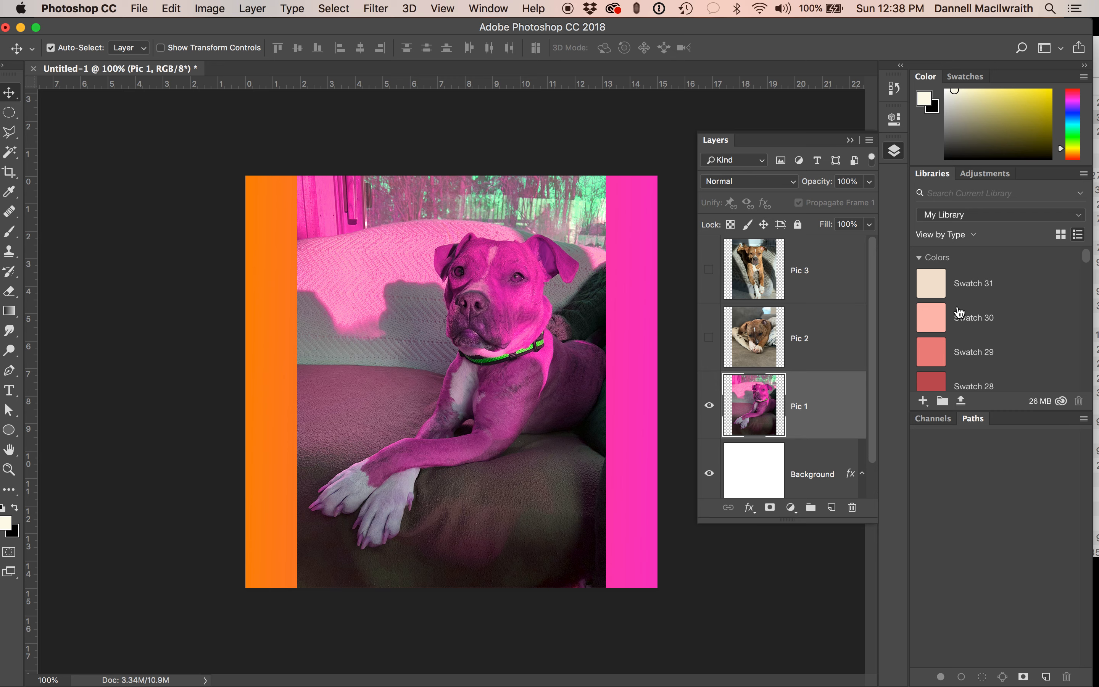
Show the Pic 2 layer and invert its colors.
{"action": "left_click", "coordinate": [831, 338]}
{"action": "left_click", "coordinate": [709, 336]}
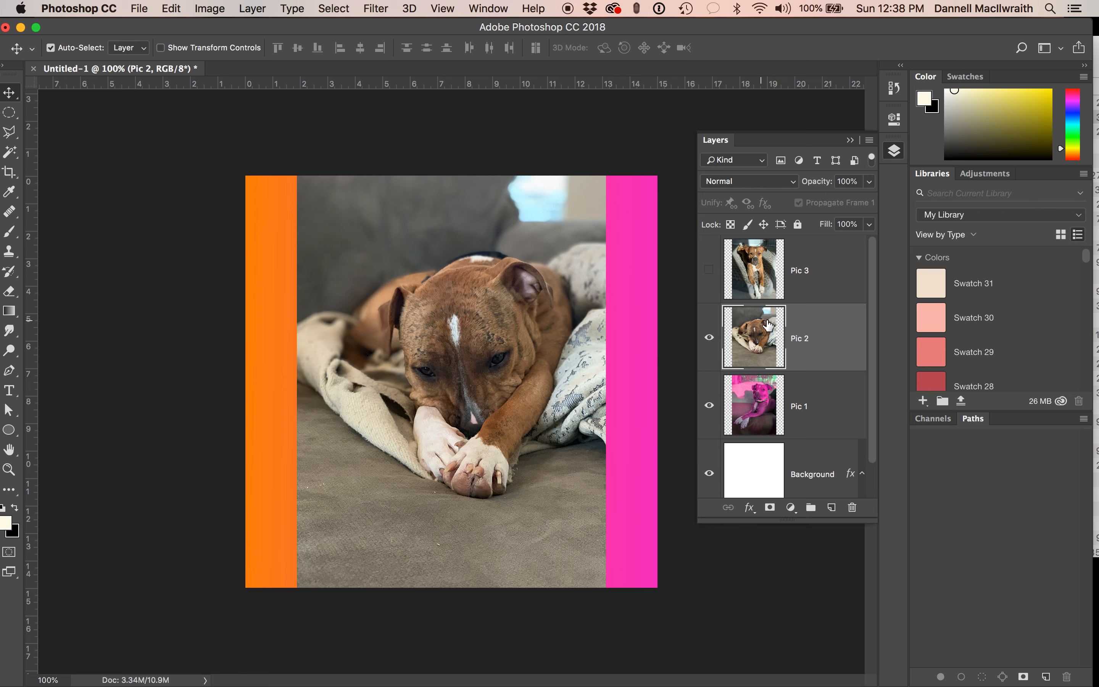
{"action": "left_click", "coordinate": [212, 9]}
{"action": "mouse_move", "coordinate": [227, 50]}
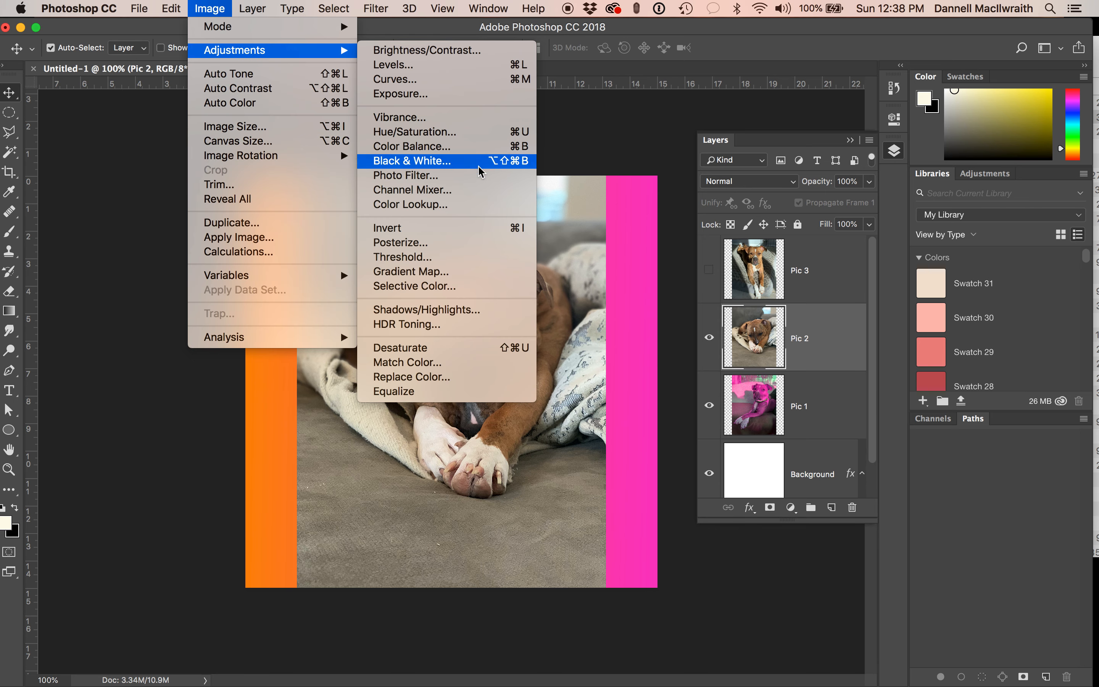
{"action": "left_click", "coordinate": [474, 231]}
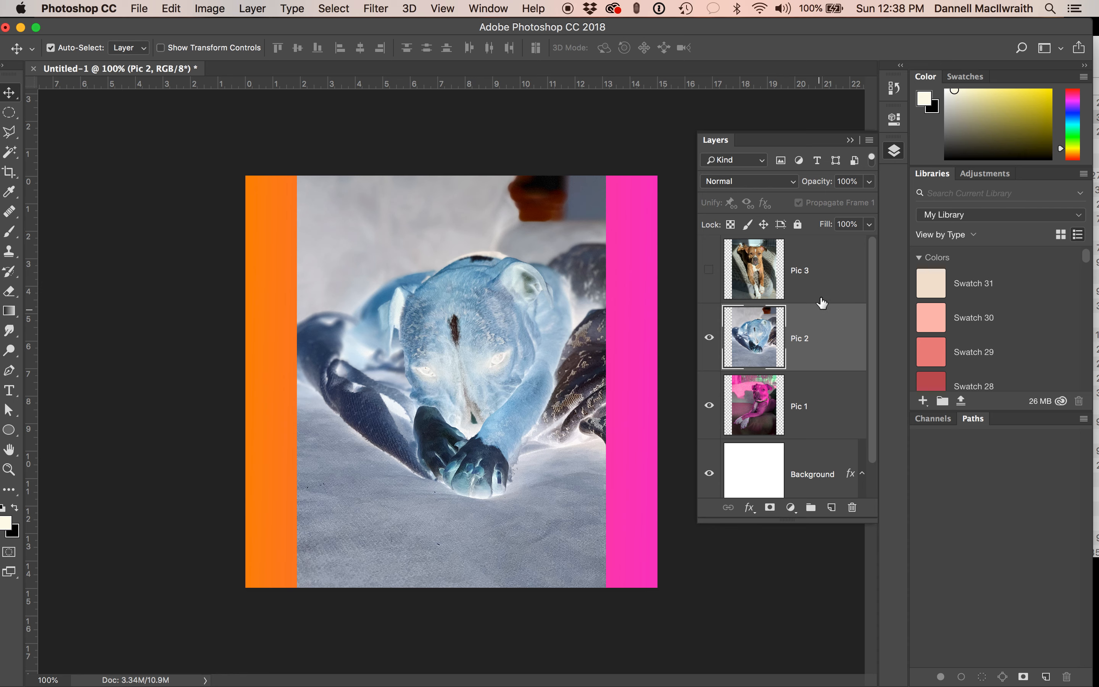
Show Pic 3 and apply a midtone Color Balance of -86 cyan/red, +95 magenta/green and +85 yellow/blue.
{"action": "left_click", "coordinate": [816, 281]}
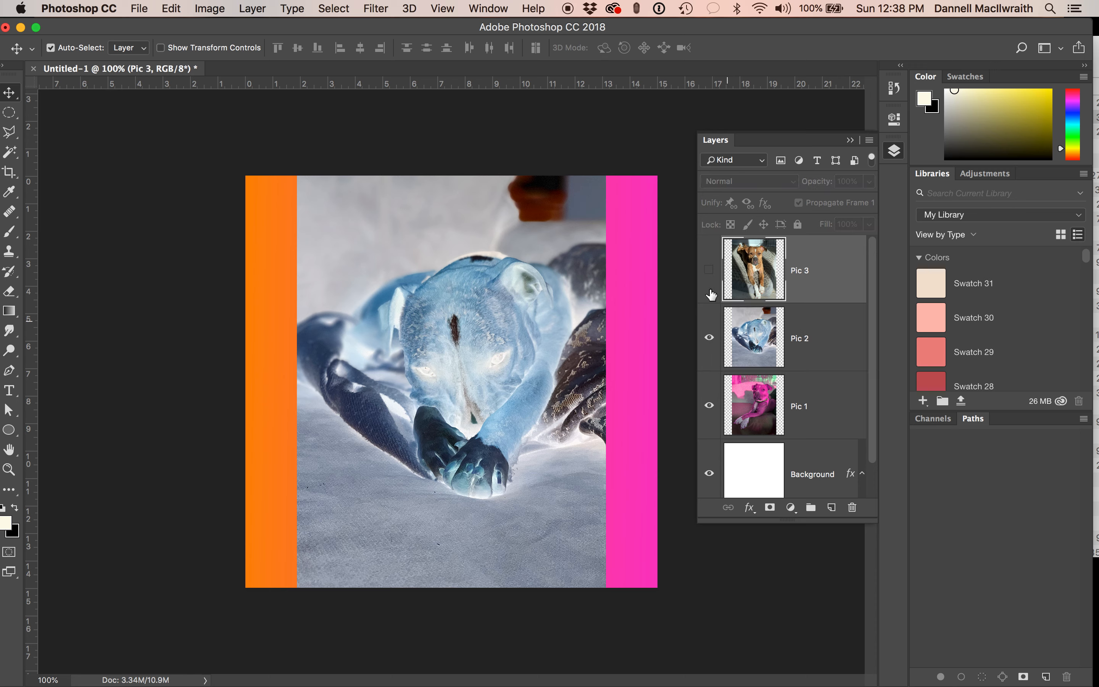
{"action": "left_click", "coordinate": [708, 270]}
{"action": "left_click", "coordinate": [207, 8]}
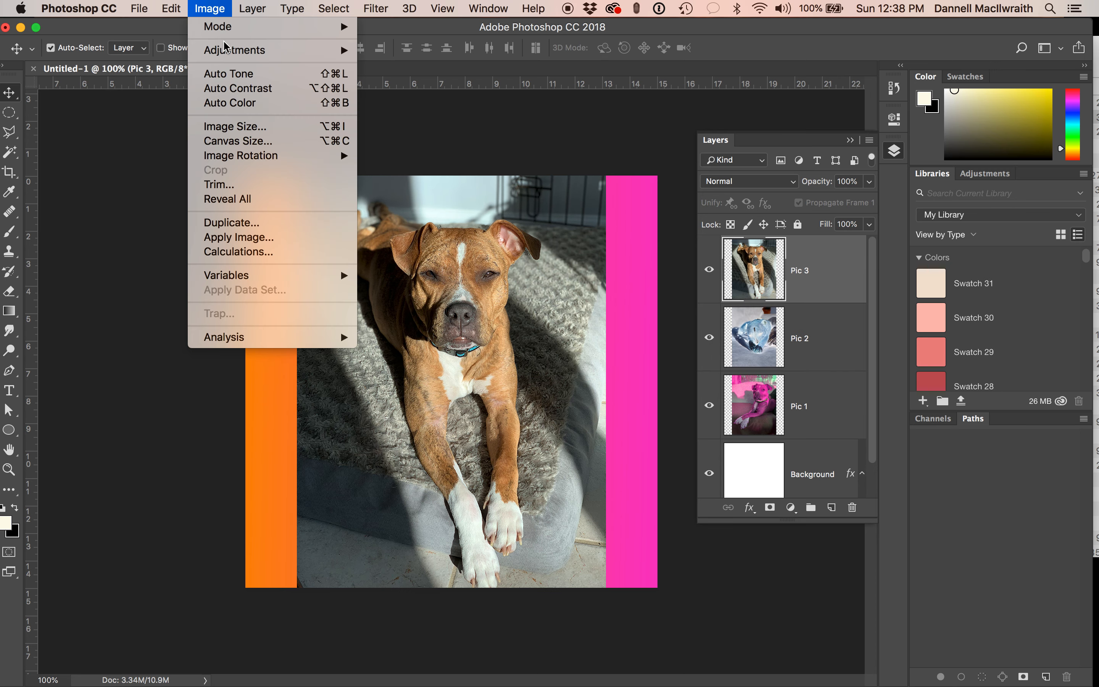
{"action": "mouse_move", "coordinate": [317, 50]}
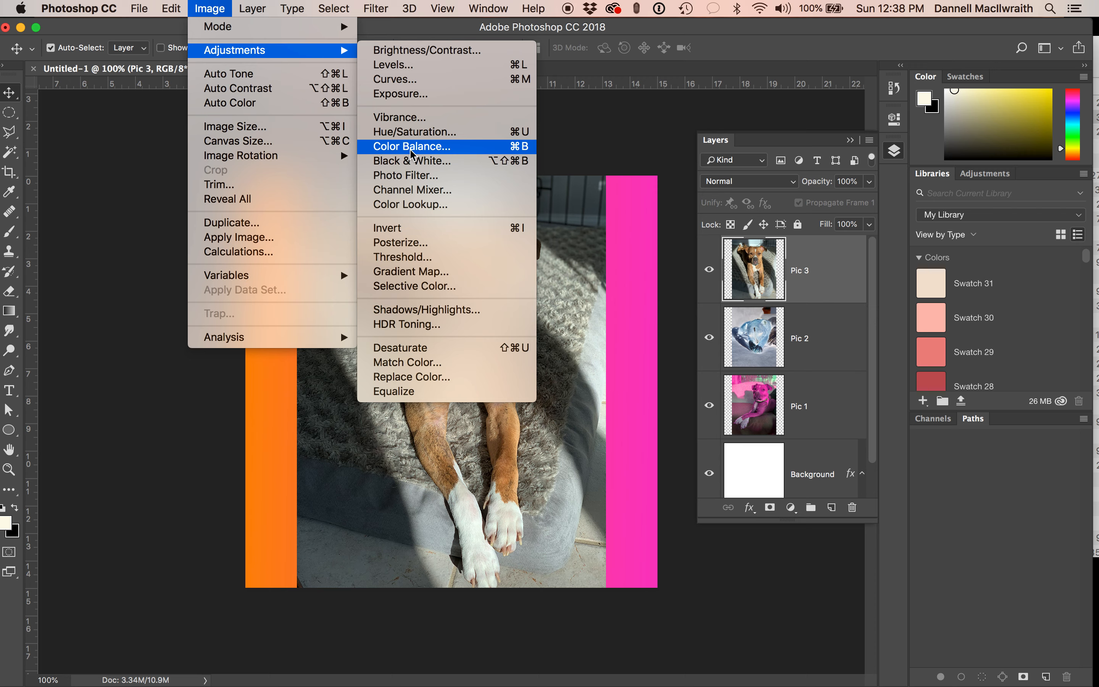
{"action": "left_click", "coordinate": [412, 146]}
{"action": "left_click", "coordinate": [866, 289]}
{"action": "left_click", "coordinate": [758, 309]}
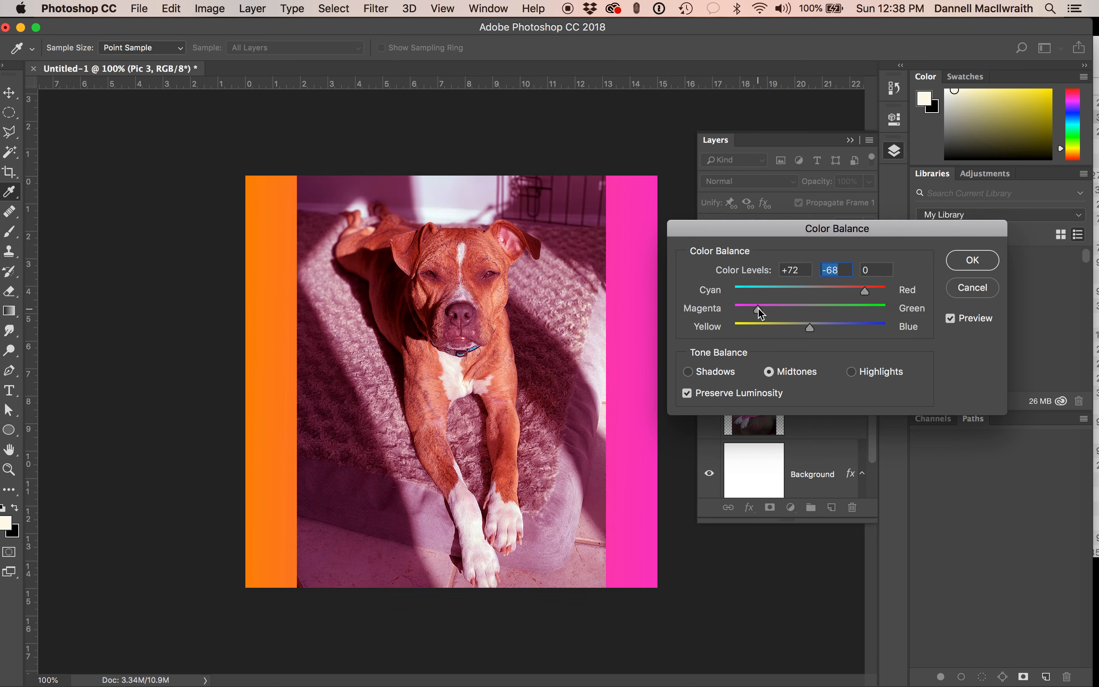
{"action": "left_click_drag", "start_coordinate": [760, 313], "coordinate": [882, 311]}
{"action": "left_click_drag", "start_coordinate": [755, 291], "coordinate": [744, 291]}
{"action": "left_click_drag", "start_coordinate": [839, 328], "coordinate": [875, 327]}
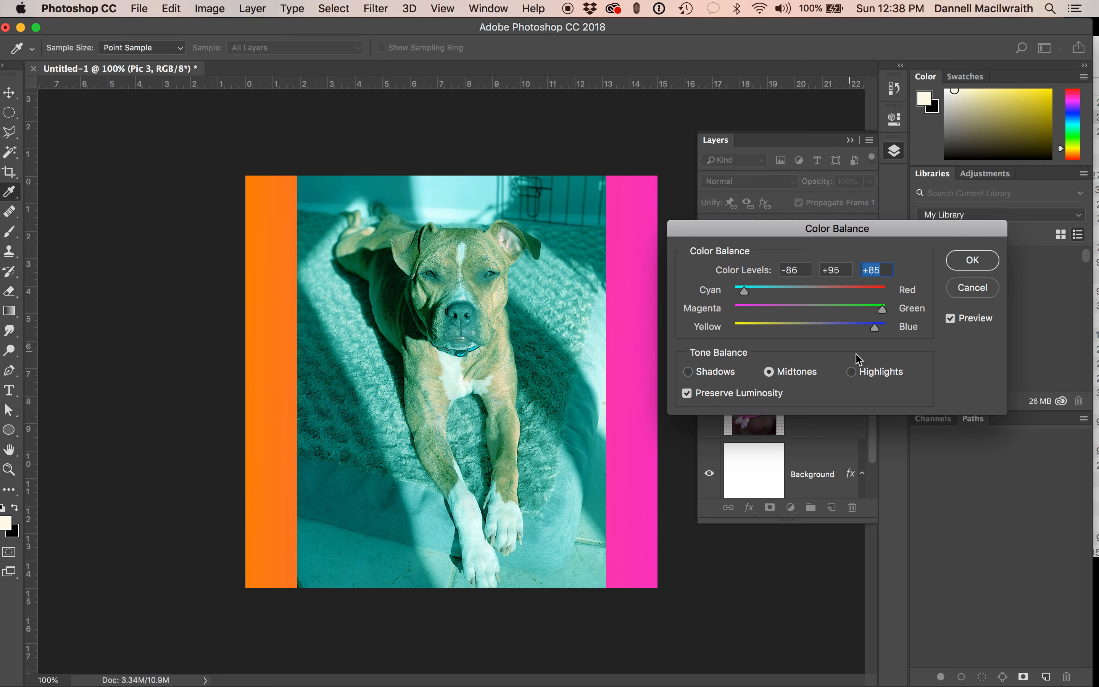
{"action": "left_click", "coordinate": [971, 259]}
{"action": "key", "text": "v"}
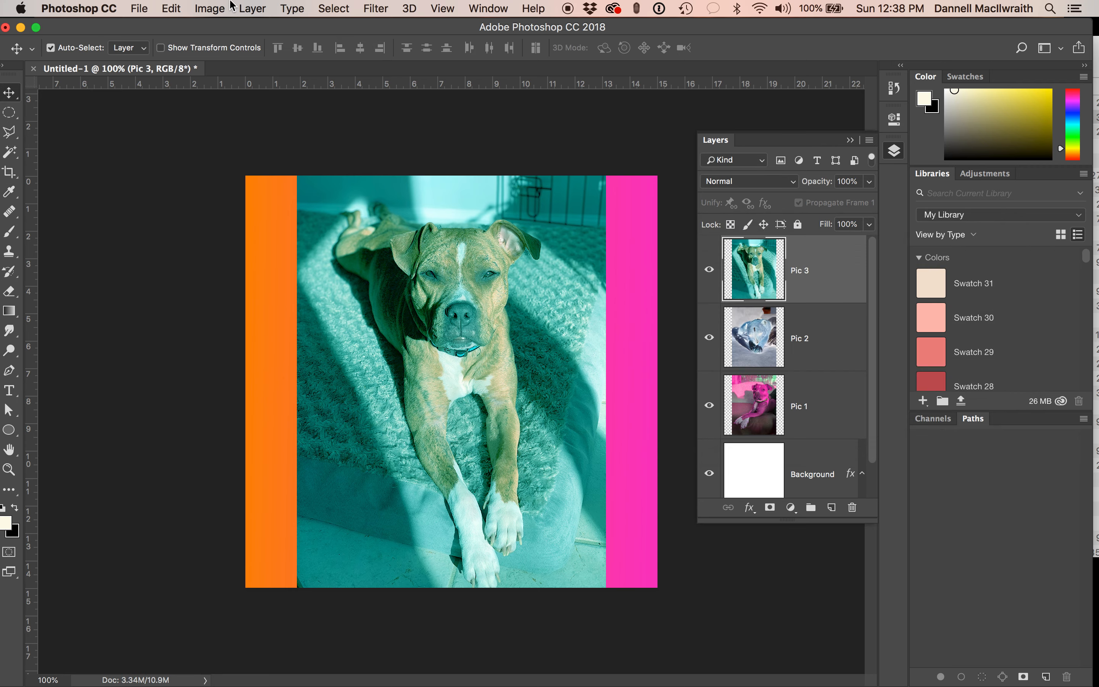
Boost Pic 3's contrast with a steep S-shaped RGB curve, raising the highlight point to input 161, output 210.
{"action": "left_click", "coordinate": [203, 5]}
{"action": "left_click", "coordinate": [655, 156]}
{"action": "key", "text": "super+m"}
{"action": "left_click_drag", "start_coordinate": [590, 329], "coordinate": [606, 336]}
{"action": "left_click_drag", "start_coordinate": [686, 231], "coordinate": [659, 203]}
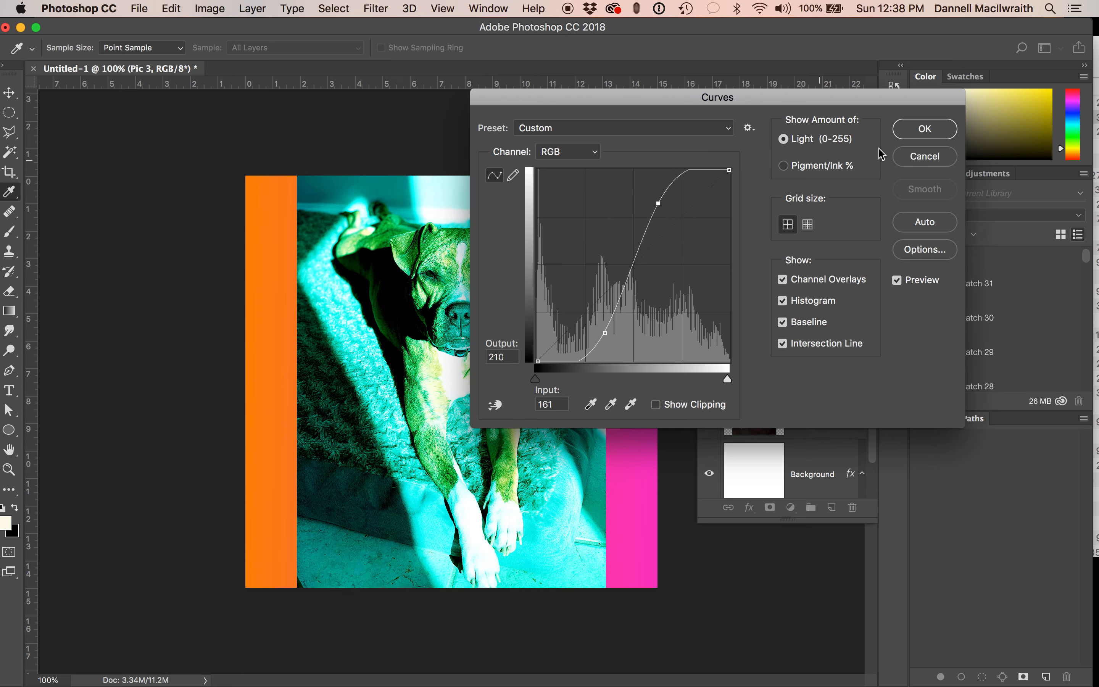
{"action": "left_click", "coordinate": [915, 130]}
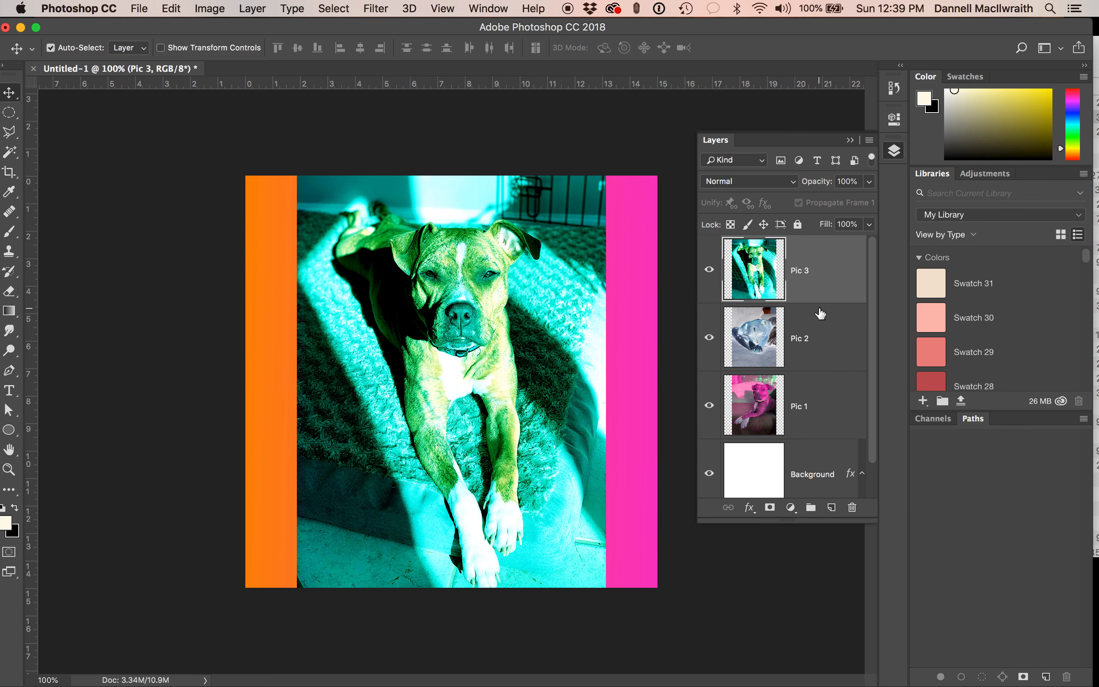
Enlarge the layer list until the Background's Gradient Overlay effect fits, and select the Pic 3 layer.
{"action": "left_click", "coordinate": [820, 354]}
{"action": "left_click", "coordinate": [819, 398]}
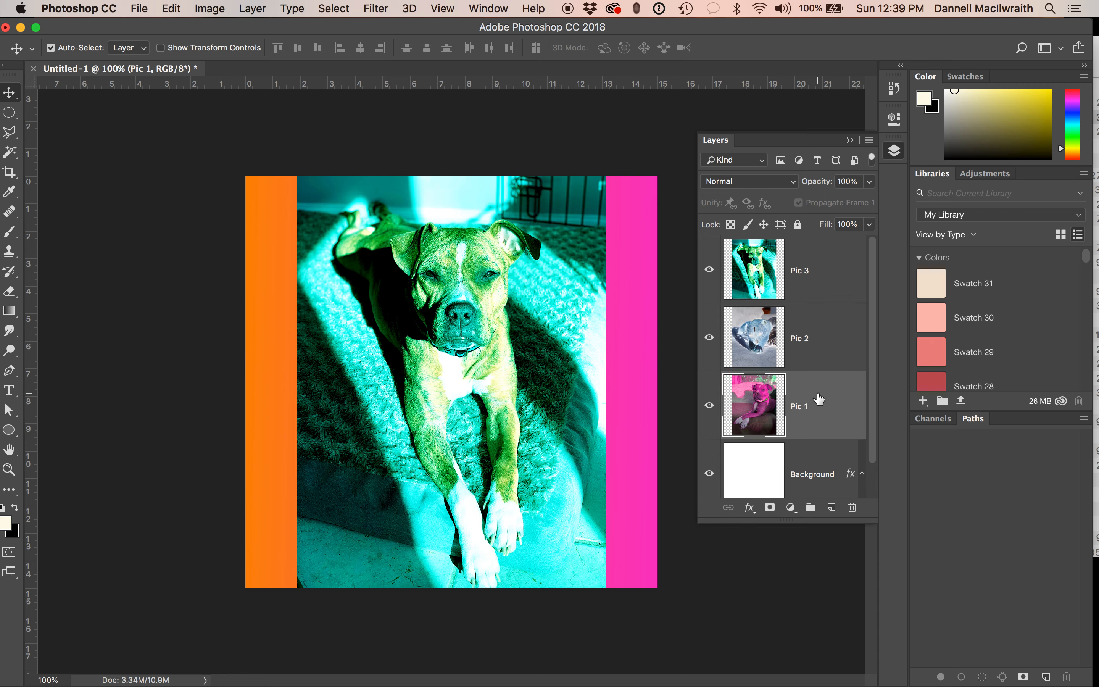
{"action": "scroll", "coordinate": [776, 433], "scroll_direction": "down", "scroll_amount": 3}
{"action": "left_click_drag", "start_coordinate": [771, 521], "coordinate": [775, 608]}
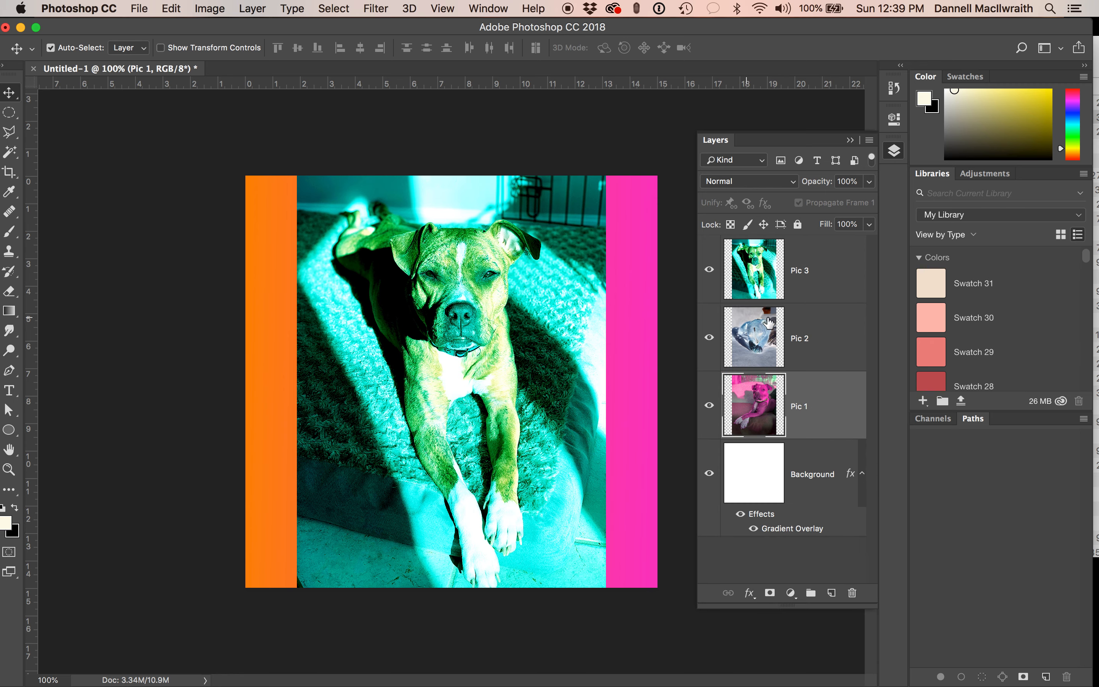
{"action": "left_click", "coordinate": [811, 276]}
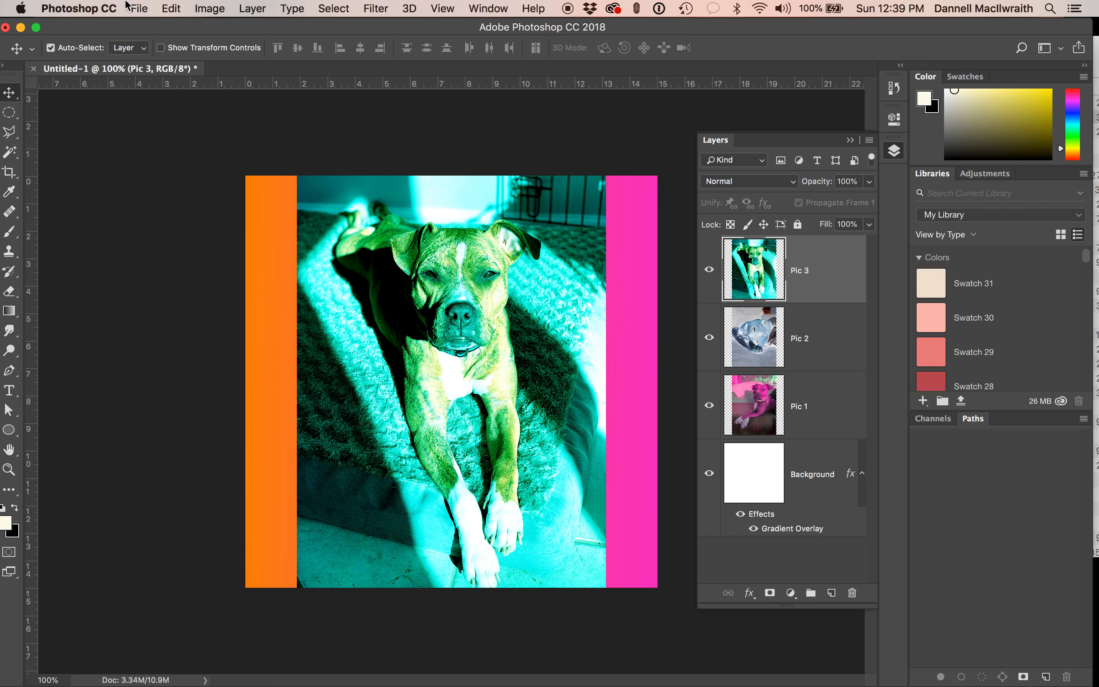
{"action": "left_click_drag", "start_coordinate": [128, 28], "coordinate": [135, 28]}
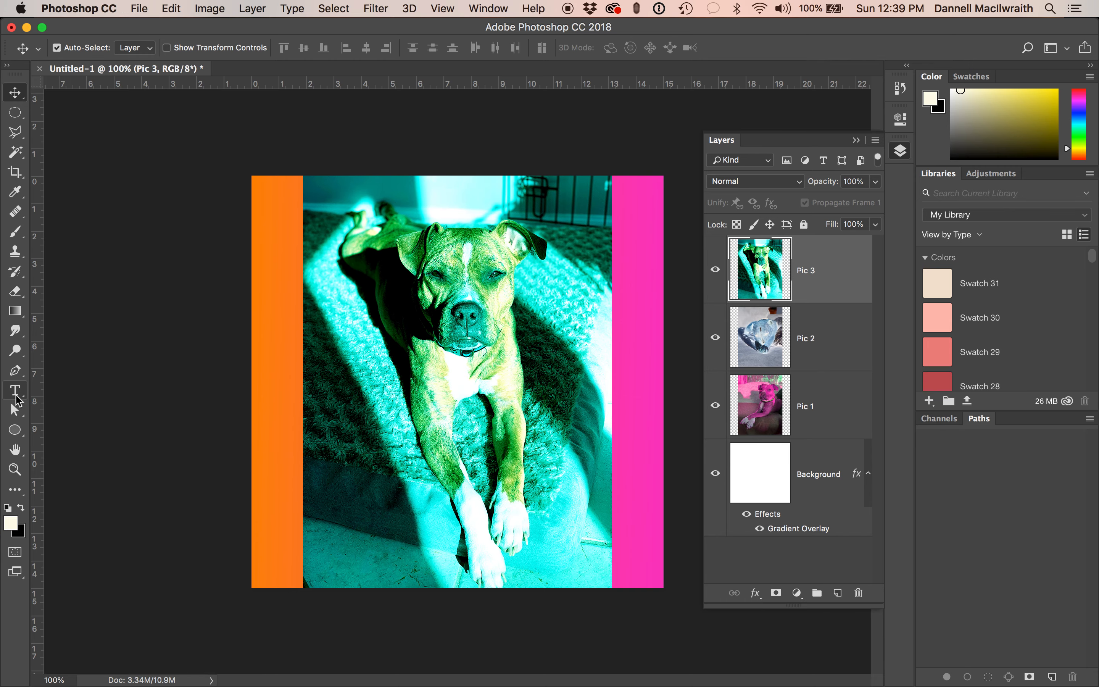
Add the name as two lines of cream Gill Sans Bold text over the dog and scale it up to about 132.55 pt.
{"action": "left_click", "coordinate": [15, 391]}
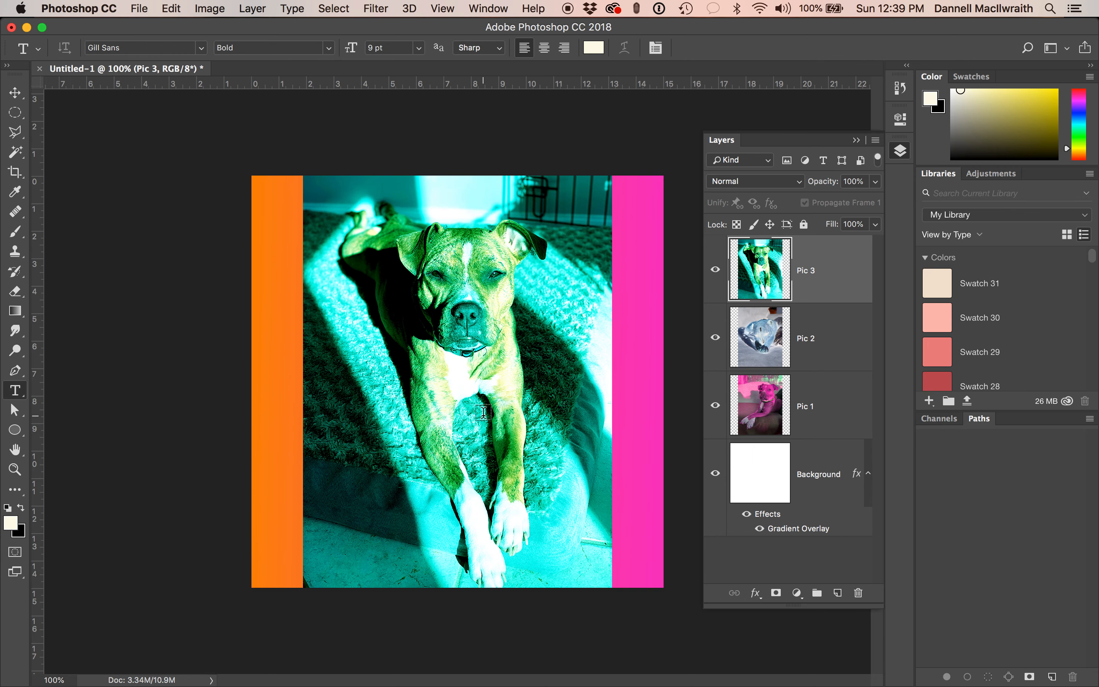
{"action": "left_click", "coordinate": [362, 350]}
{"action": "type", "text": "Dog"}
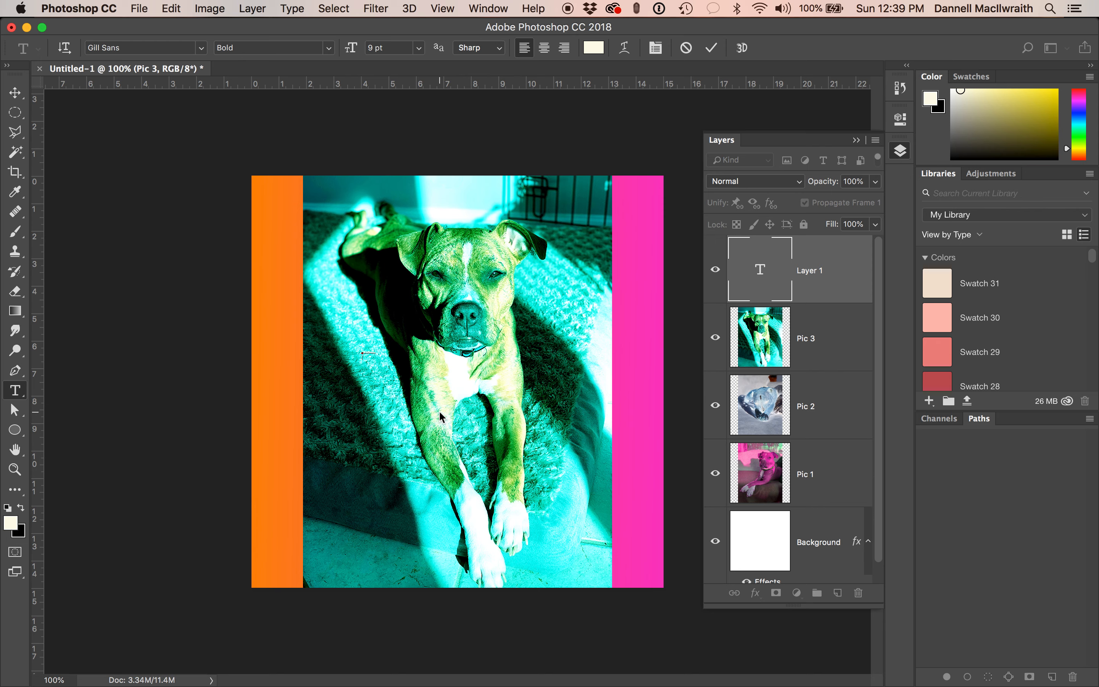
{"action": "left_click", "coordinate": [15, 93]}
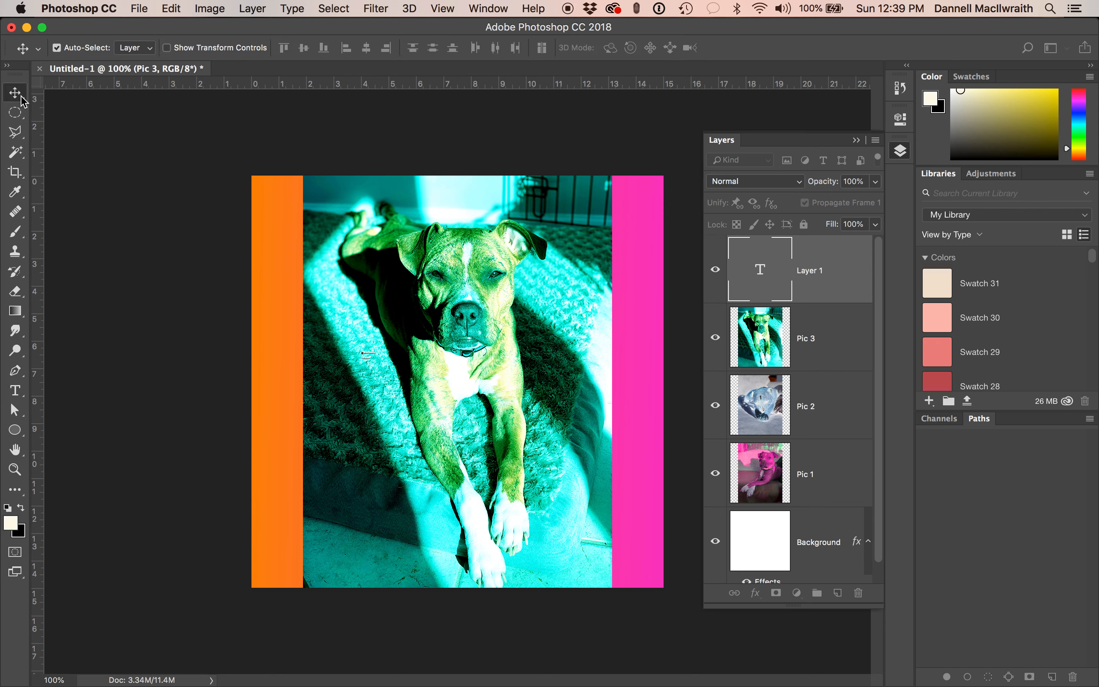
{"action": "key", "text": "ctrl+t"}
{"action": "left_click_drag", "start_coordinate": [417, 380], "coordinate": [575, 467]}
{"action": "key", "text": "Return"}
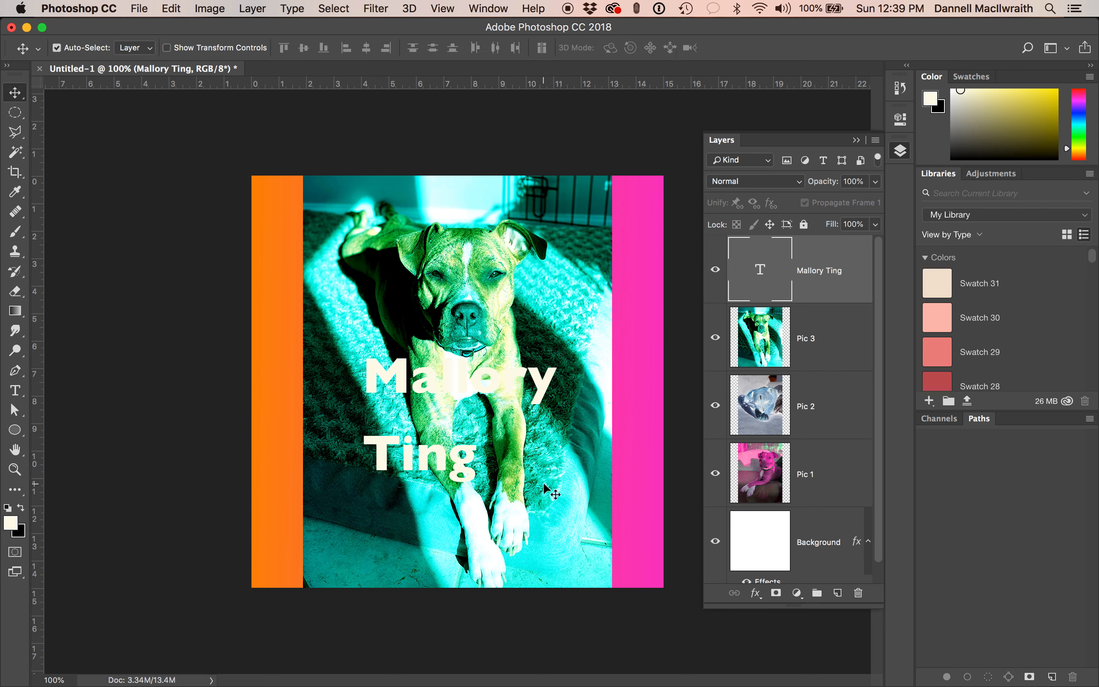
Tighten the leading between the two lines of the name text.
{"action": "double_click", "coordinate": [458, 463]}
{"action": "key", "text": "alt+Up"}
{"action": "key", "text": "alt+Up"}
{"action": "key", "text": "alt+Up"}
{"action": "key", "text": "alt+Up"}
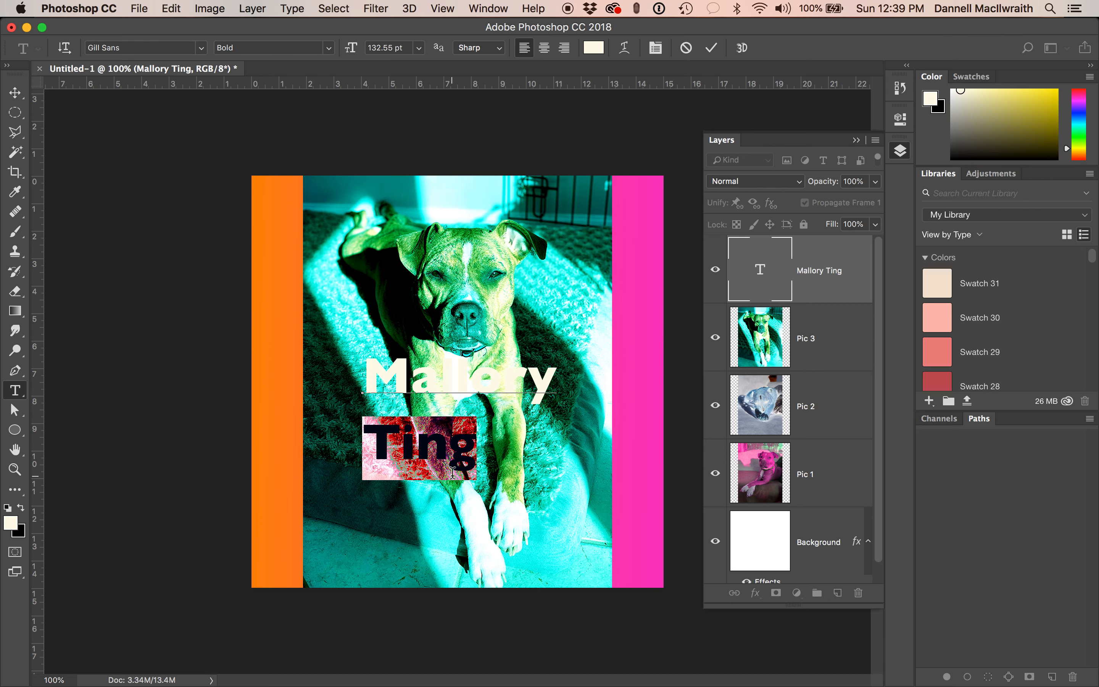
{"action": "left_click", "coordinate": [15, 95]}
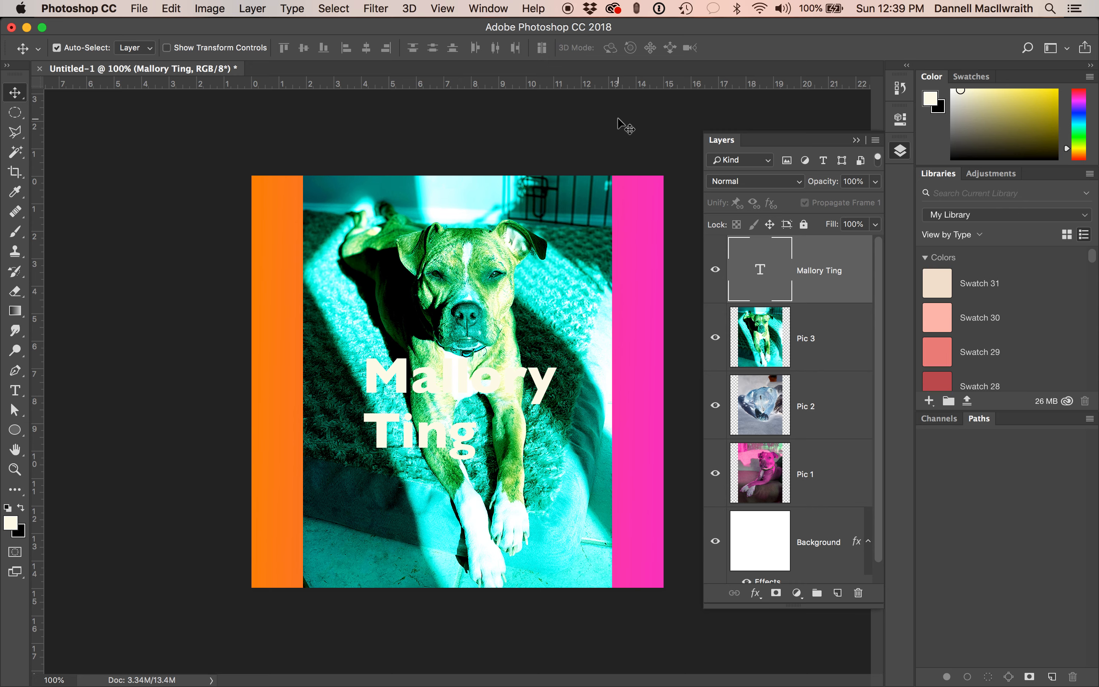
Change the name text's font to Circular Std Black.
{"action": "left_click", "coordinate": [485, 8]}
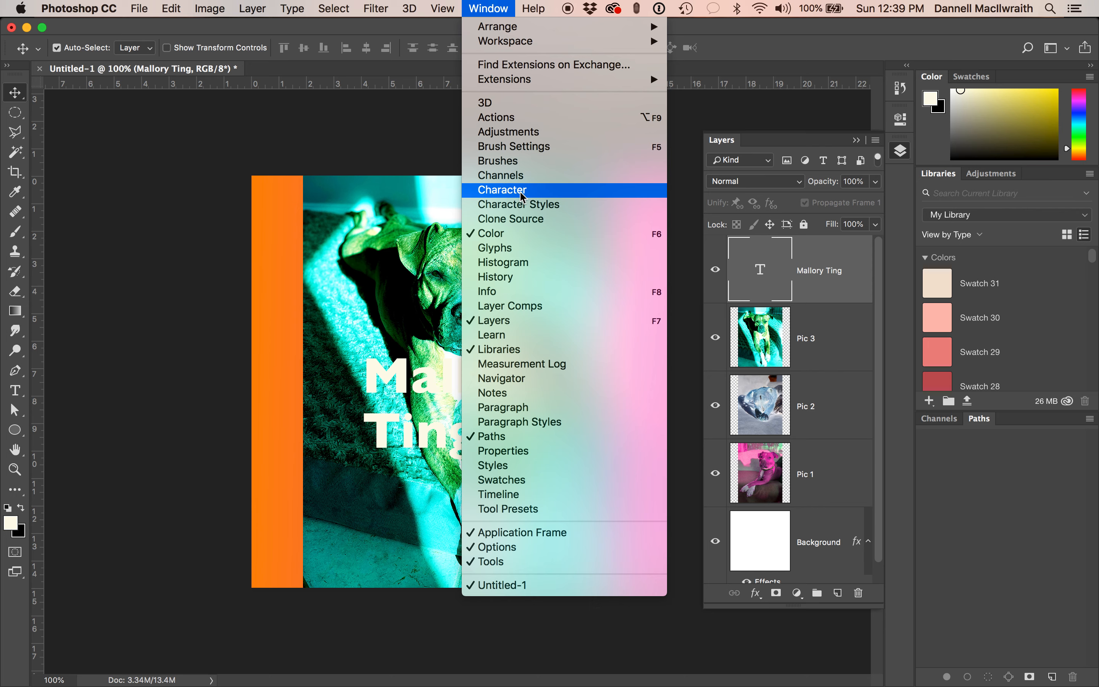
{"action": "left_click", "coordinate": [533, 198]}
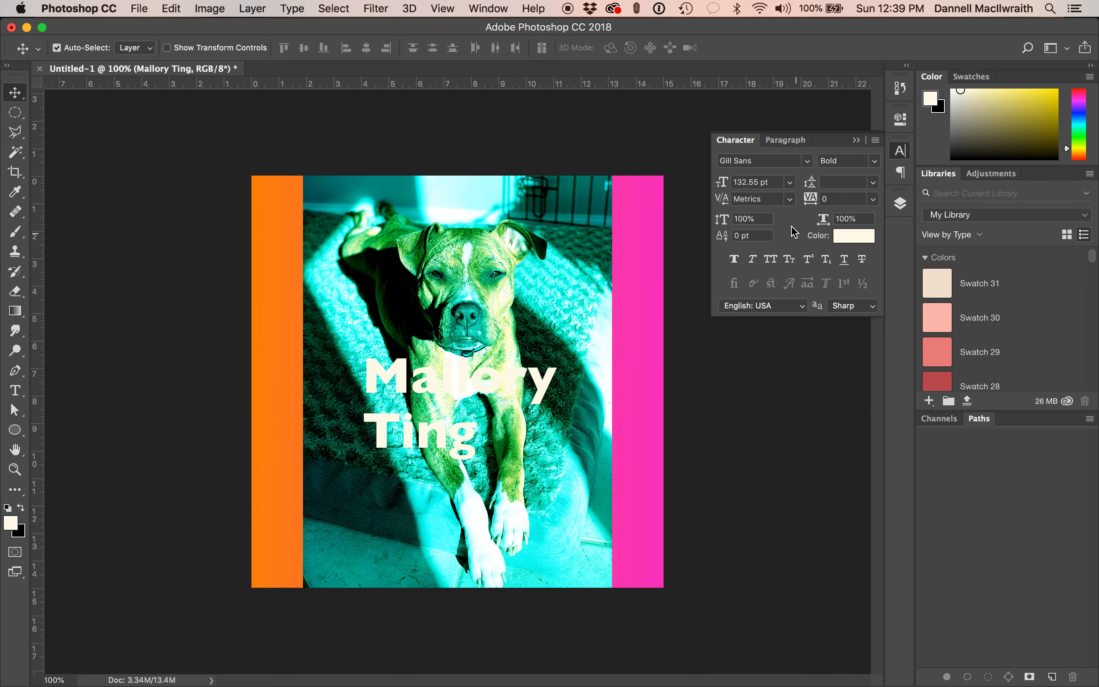
{"action": "left_click", "coordinate": [785, 164]}
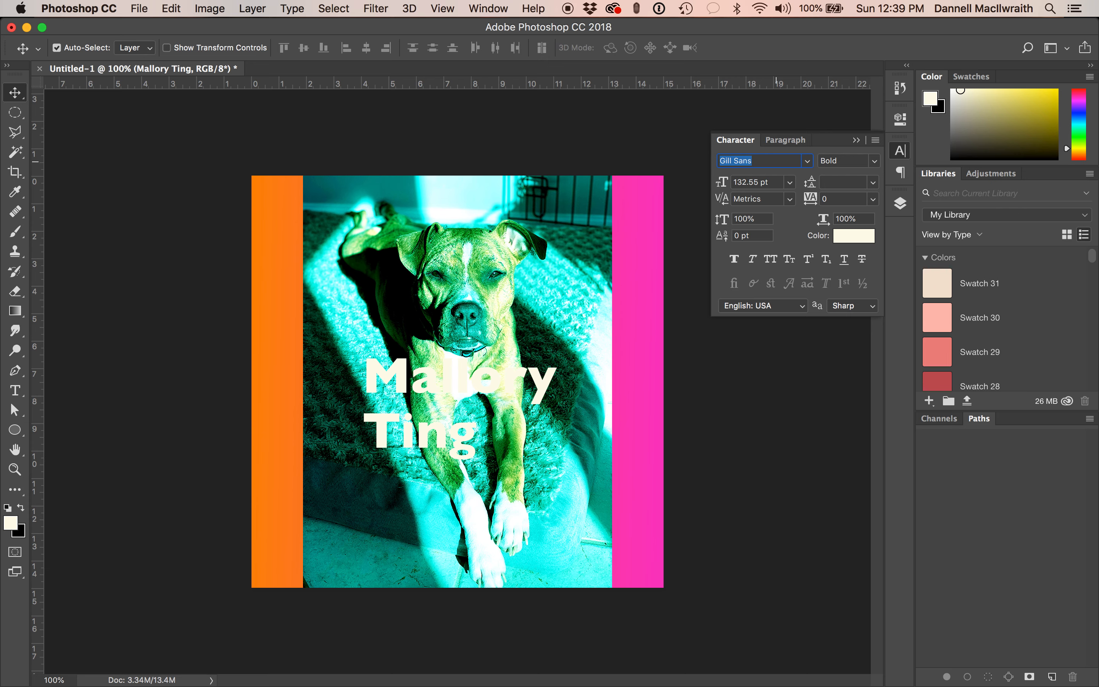
{"action": "type", "text": "cir"}
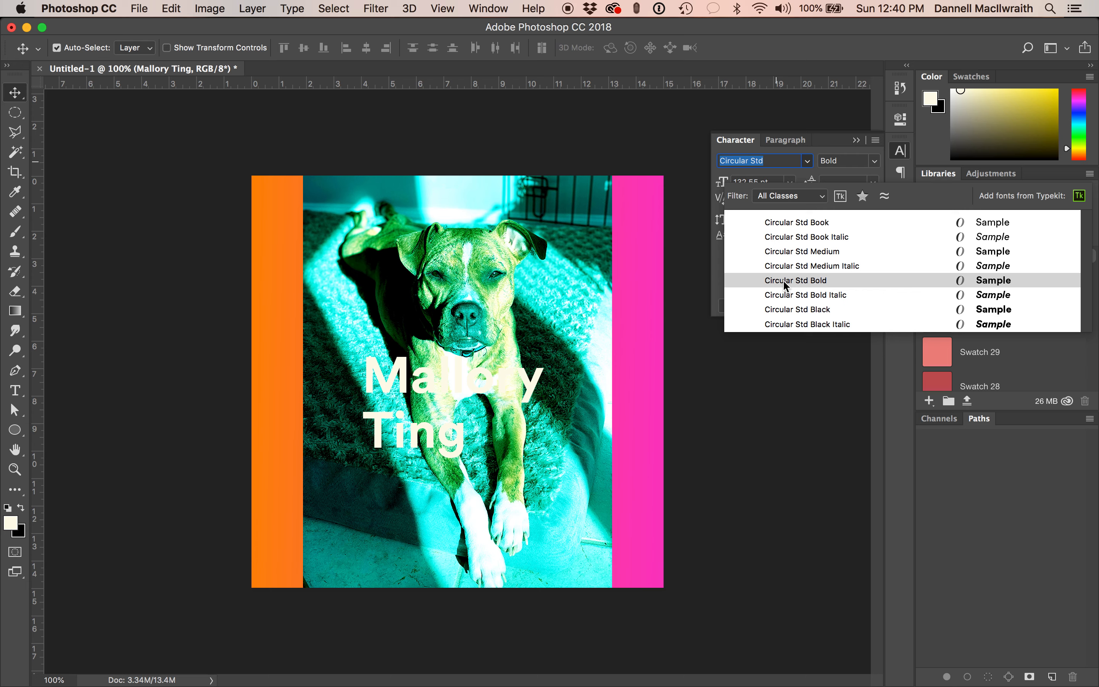
{"action": "left_click", "coordinate": [789, 309]}
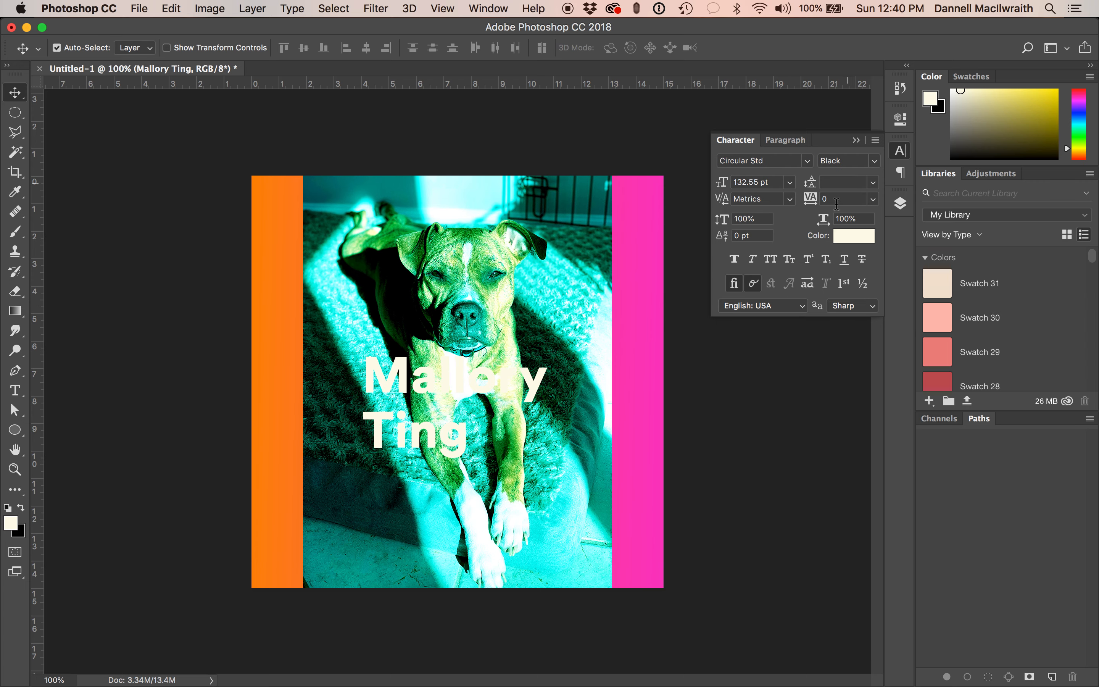
Center-align the name text and move it to the middle of the canvas, over the dog's chest.
{"action": "left_click", "coordinate": [785, 139]}
{"action": "left_click", "coordinate": [752, 162]}
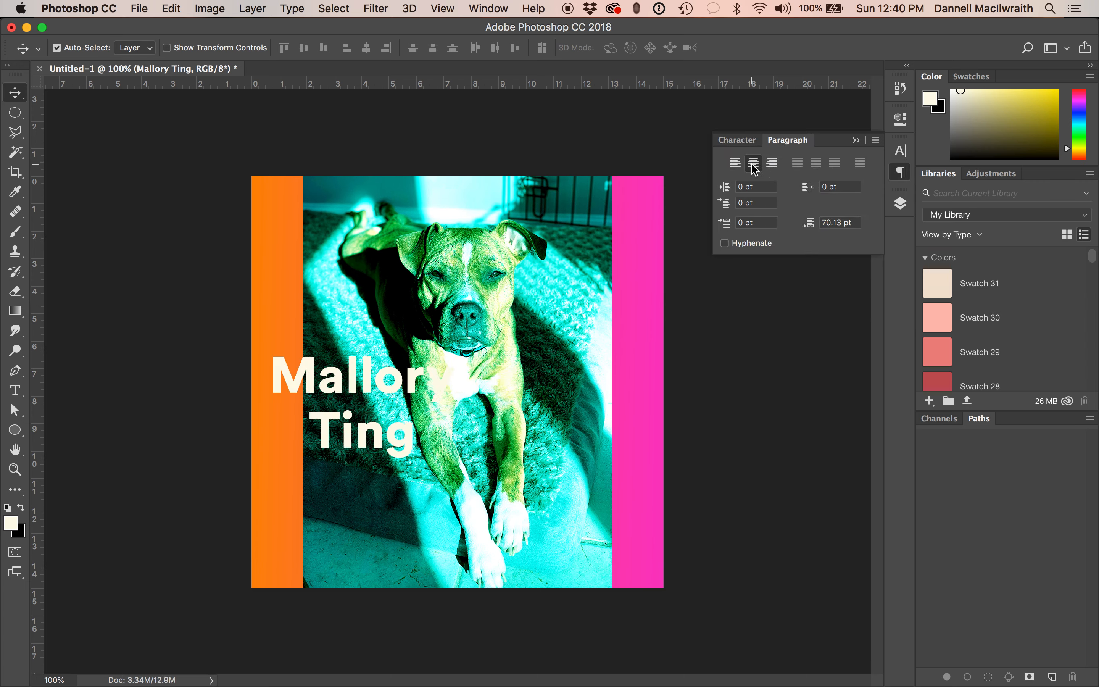
{"action": "left_click_drag", "start_coordinate": [415, 384], "coordinate": [499, 370]}
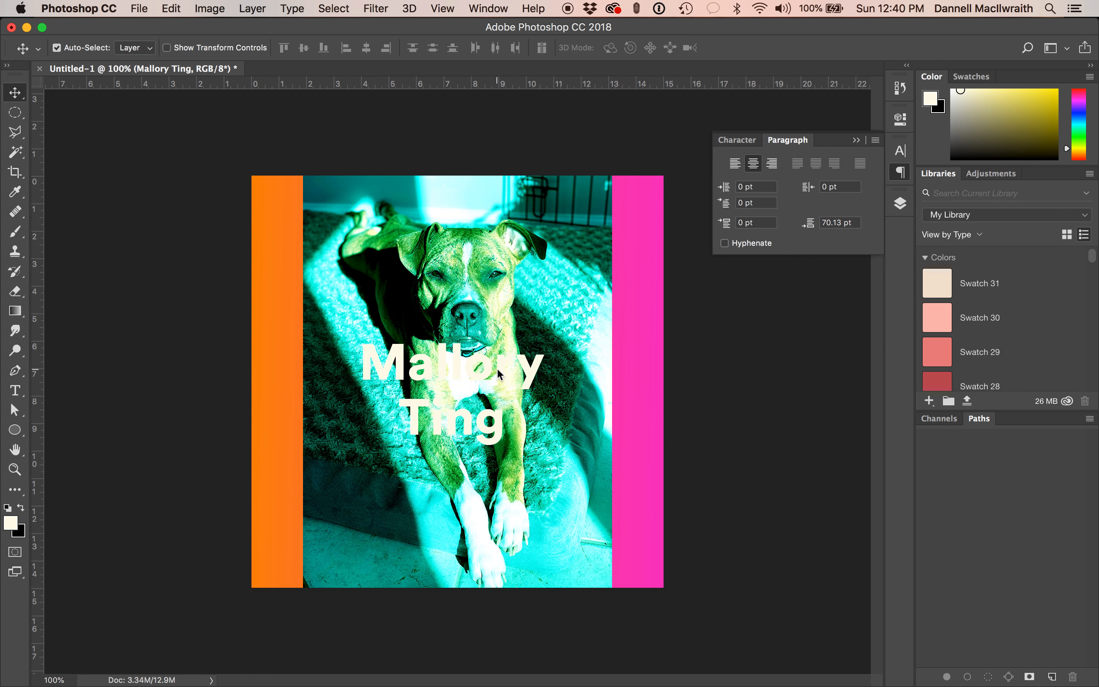
Scale the name text up to about 210.63 pt, keep it cream, and reposition it centrally over the dog photo.
{"action": "left_click", "coordinate": [754, 142]}
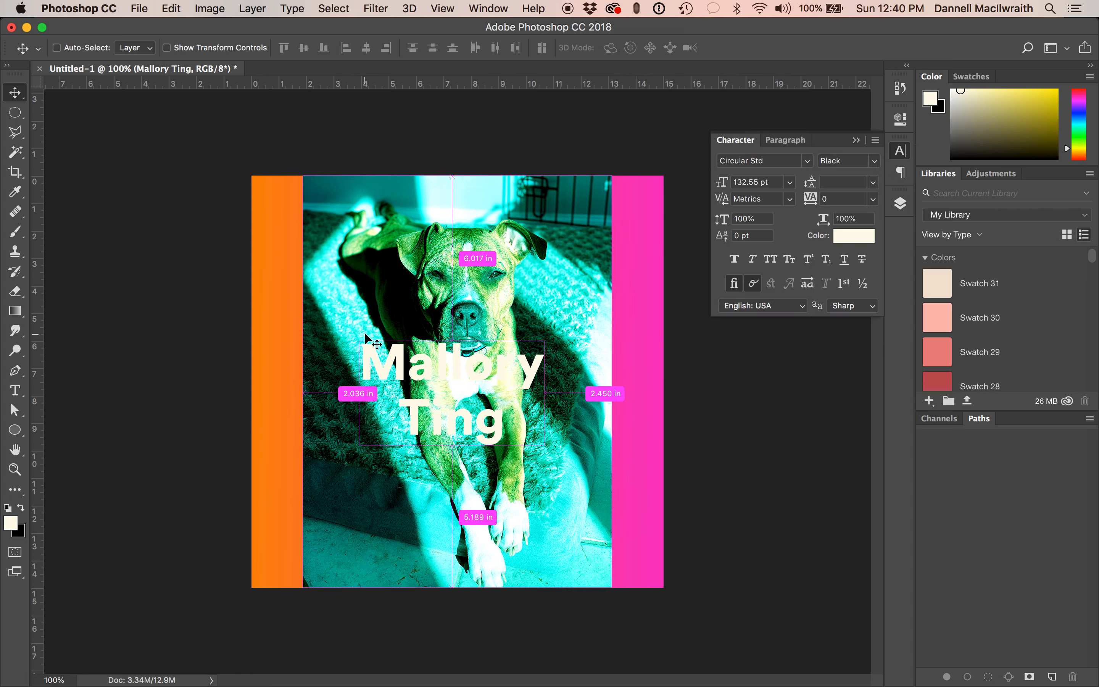
{"action": "key", "text": "super+BackSpace"}
{"action": "left_click_drag", "start_coordinate": [535, 365], "coordinate": [488, 310]}
{"action": "key", "text": "super+t"}
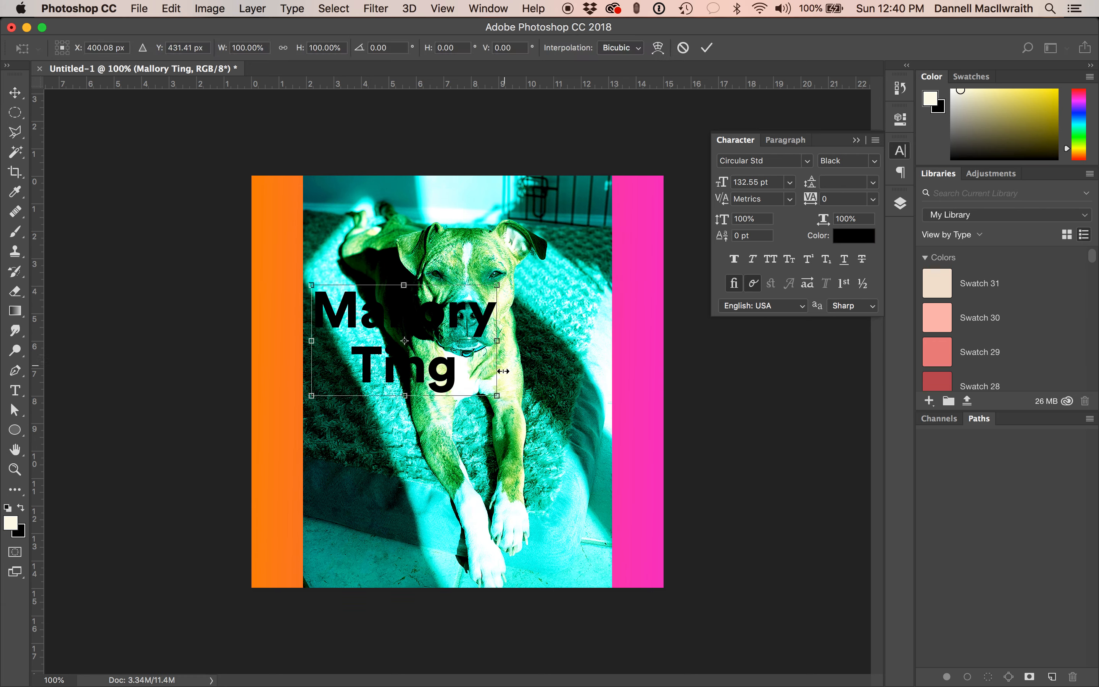
{"action": "left_click_drag", "start_coordinate": [499, 398], "coordinate": [589, 496]}
{"action": "key", "text": "Return"}
{"action": "key", "text": "alt+BackSpace"}
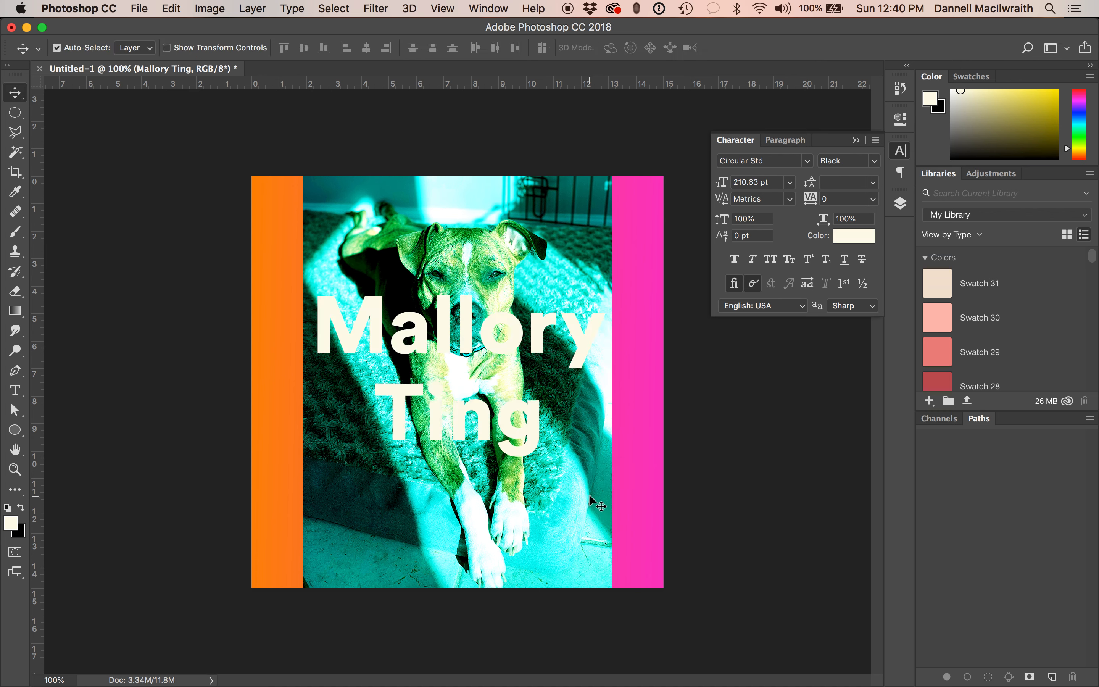
{"action": "left_click_drag", "start_coordinate": [579, 339], "coordinate": [581, 348]}
{"action": "left_click", "coordinate": [856, 140]}
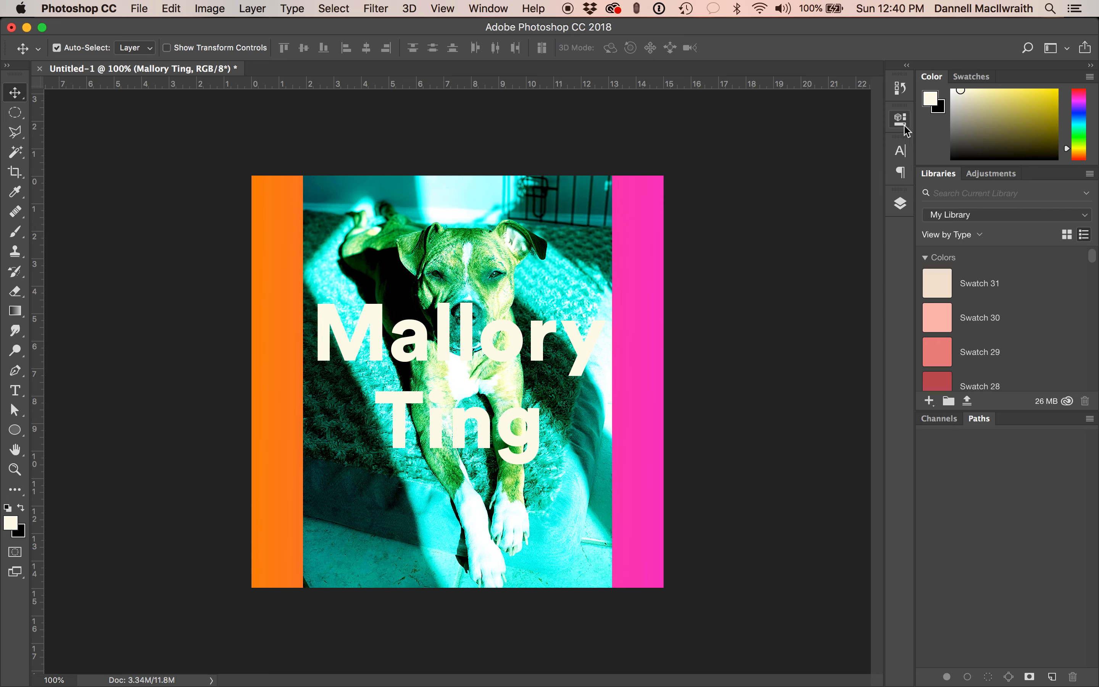
{"action": "left_click_drag", "start_coordinate": [581, 345], "coordinate": [572, 355]}
Set the name text's tracking to -10.
{"action": "left_click", "coordinate": [900, 151]}
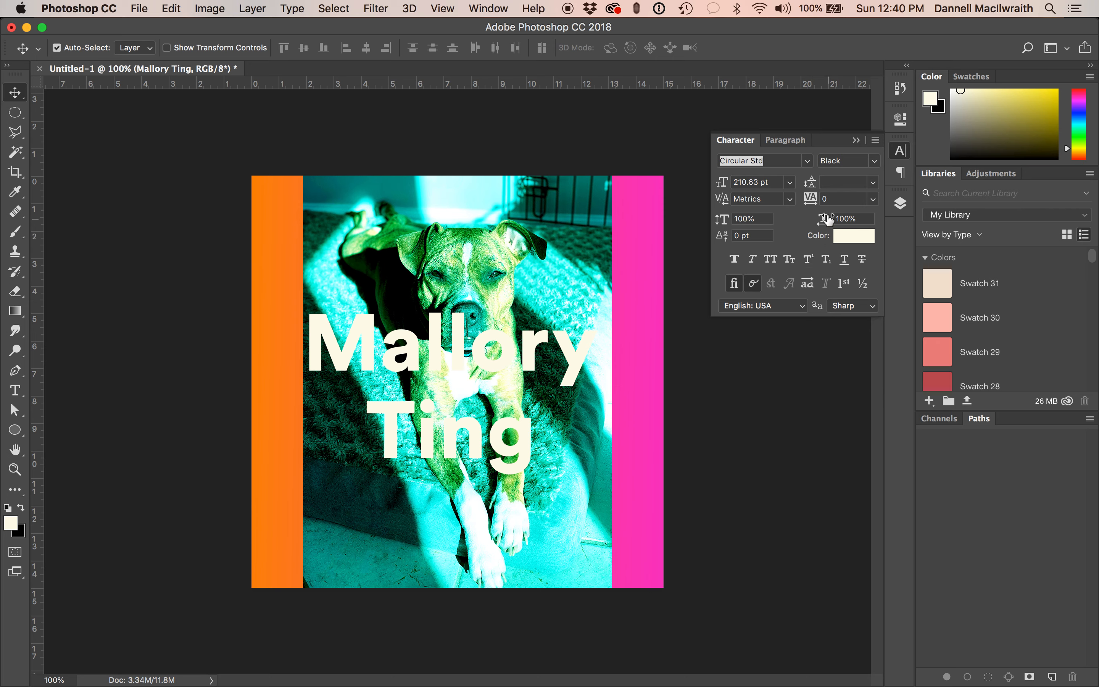
{"action": "left_click", "coordinate": [874, 198]}
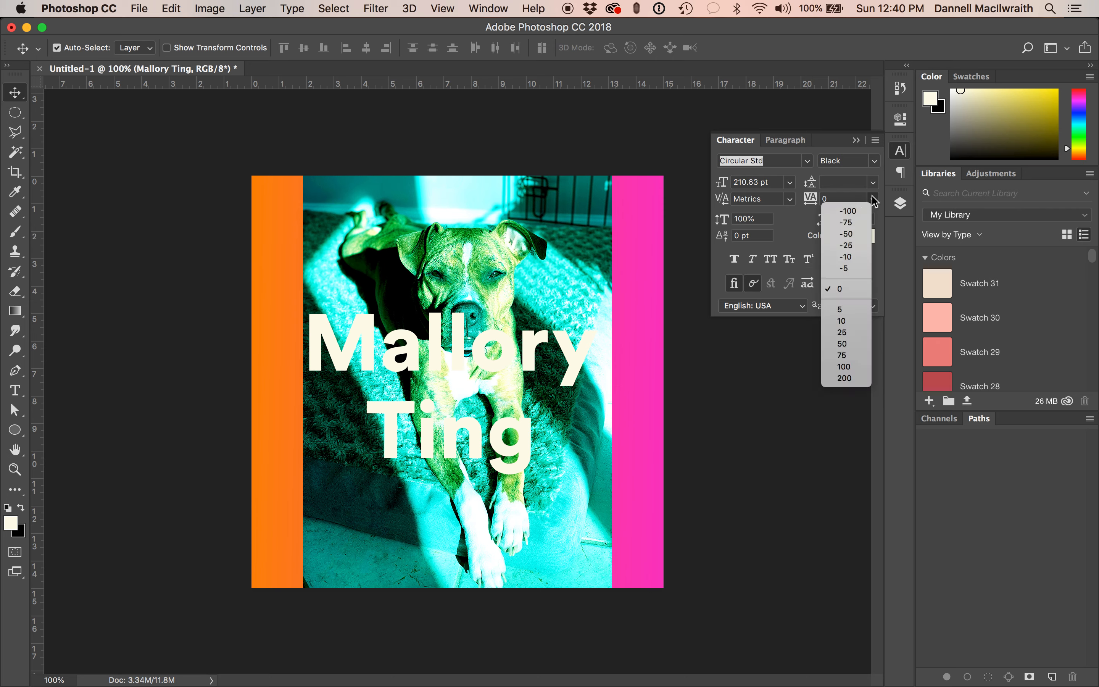
{"action": "left_click", "coordinate": [858, 262]}
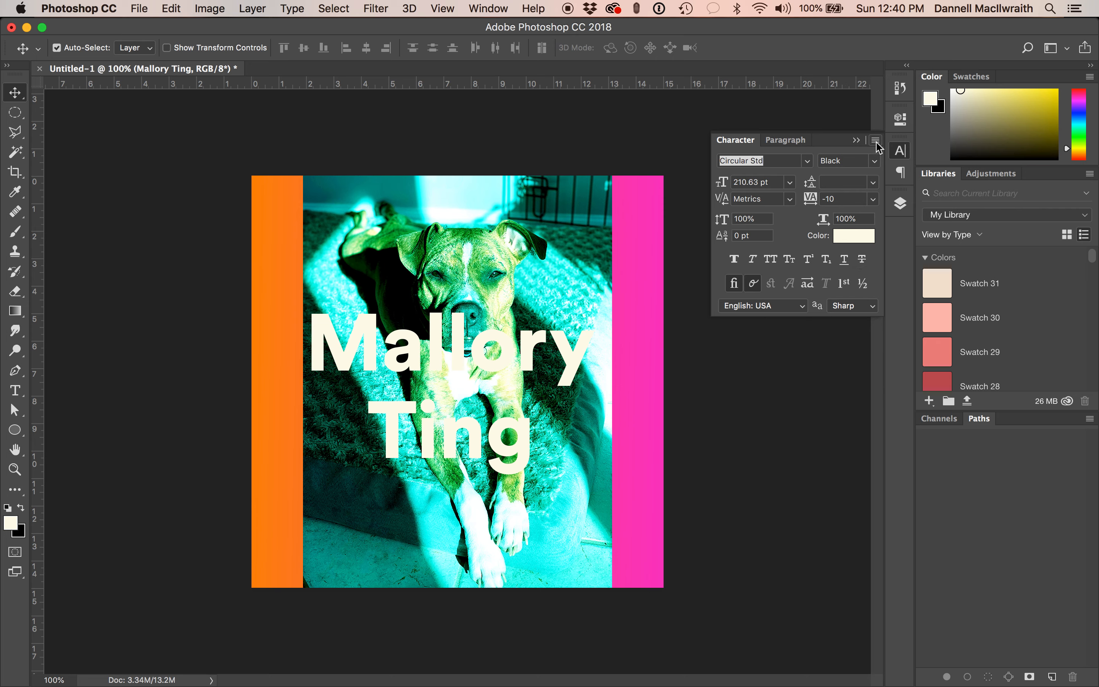
Examine the layer stack and the list of available layer effects, and select the Pic 3 layer.
{"action": "left_click", "coordinate": [900, 205]}
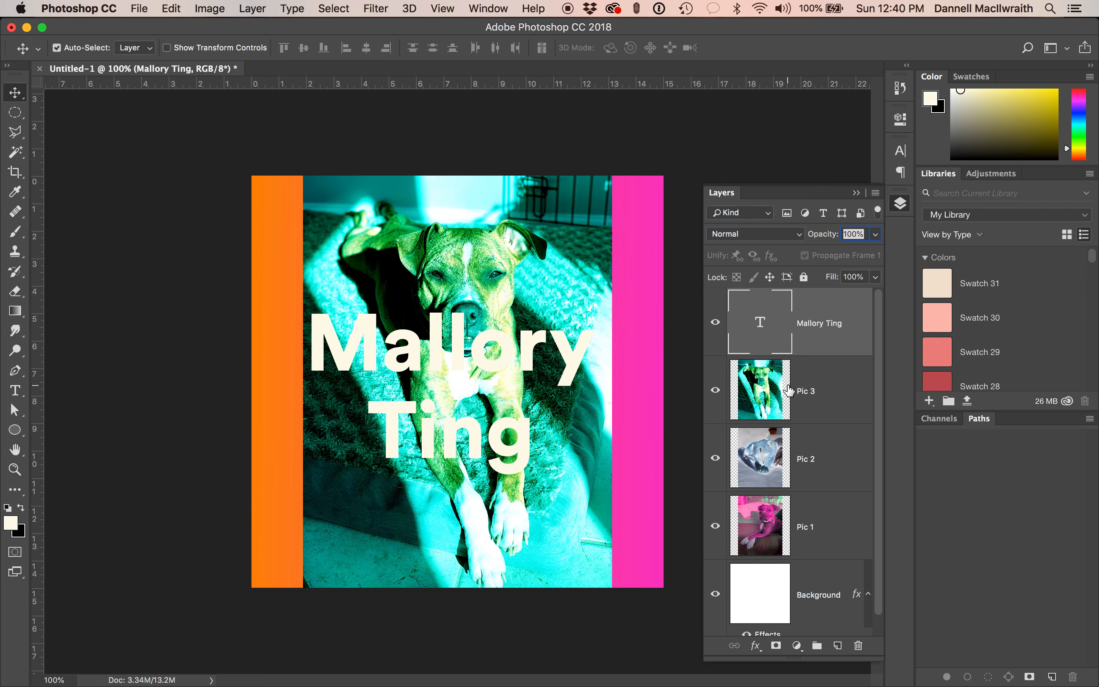
{"action": "scroll", "coordinate": [789, 391], "scroll_direction": "down", "scroll_amount": 1}
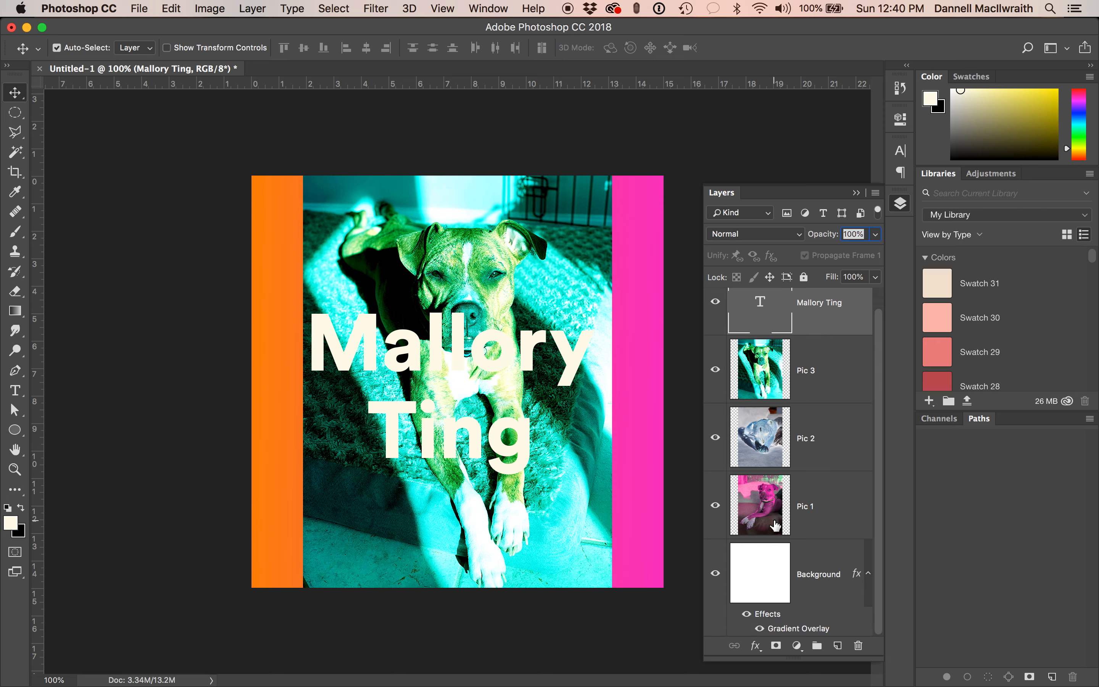
{"action": "scroll", "coordinate": [779, 594], "scroll_direction": "up", "scroll_amount": 1}
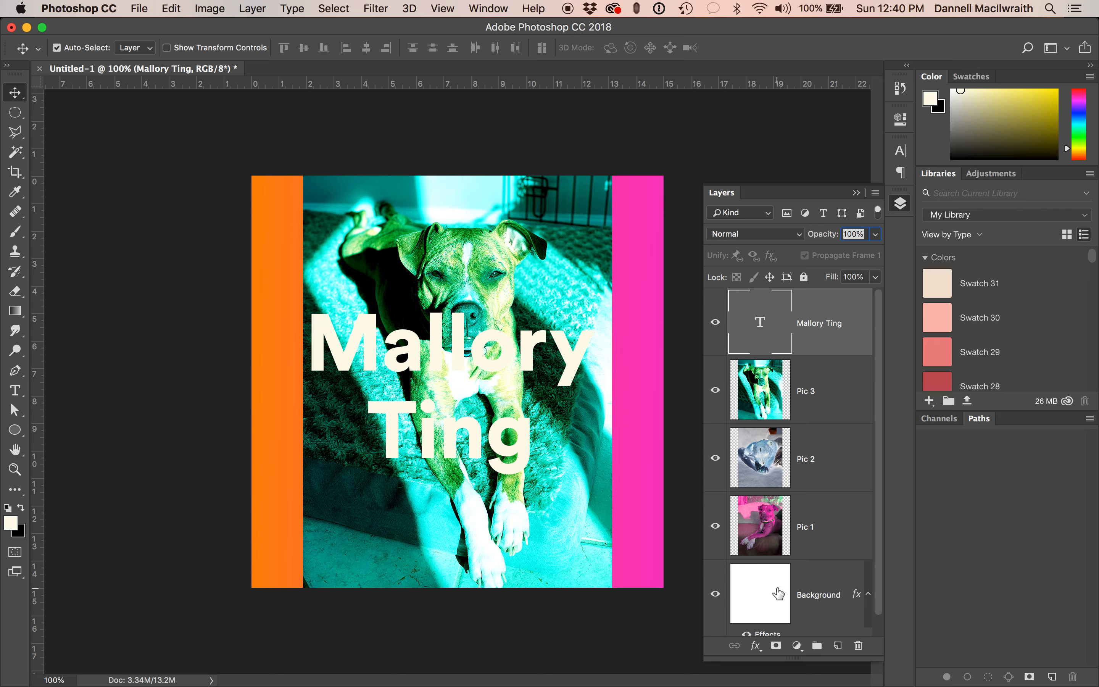
{"action": "left_click", "coordinate": [756, 646]}
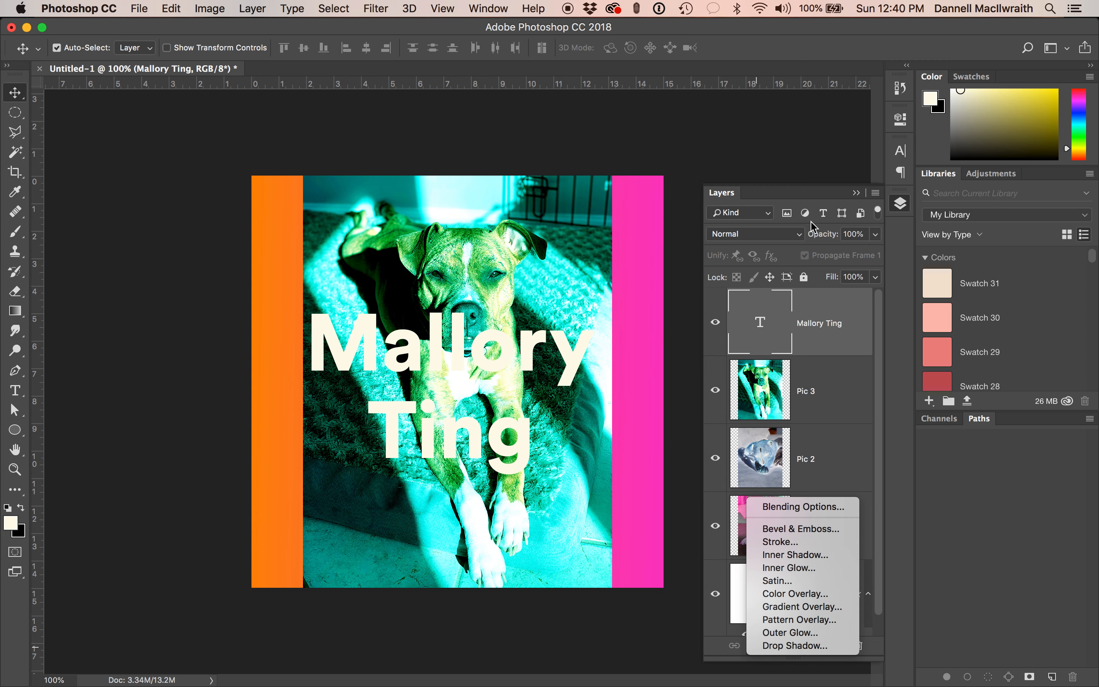
{"action": "left_click", "coordinate": [812, 196]}
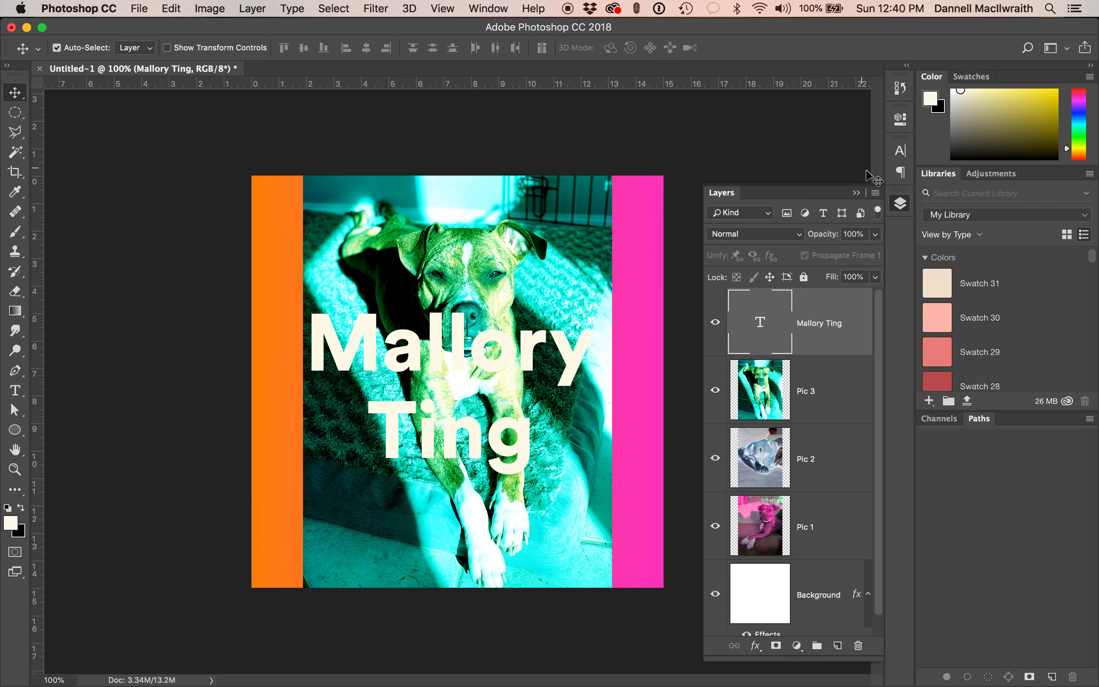
{"action": "left_click", "coordinate": [833, 394]}
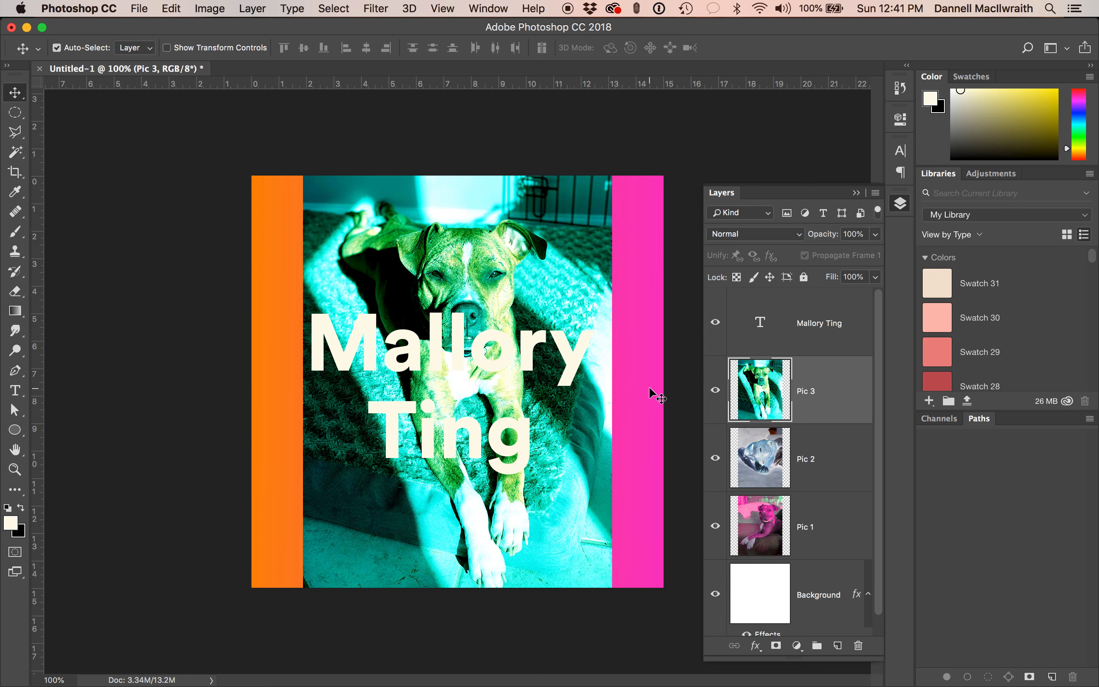
Show the timeline, make its area taller, and reduce the canvas magnification to 66.7%.
{"action": "left_click", "coordinate": [488, 8]}
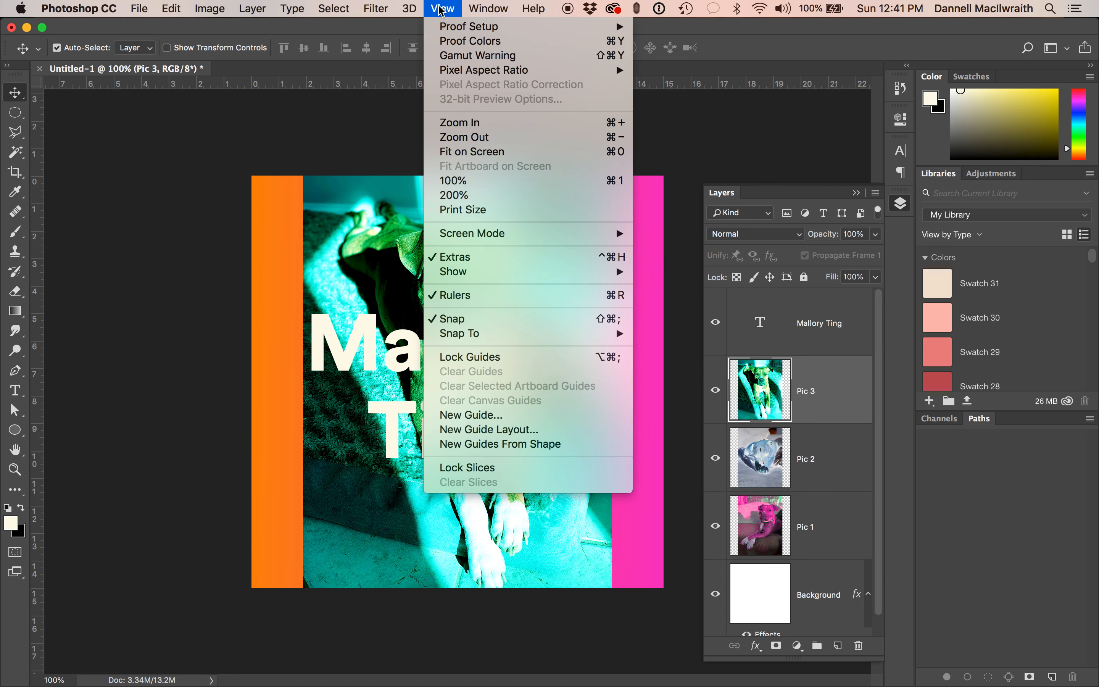
{"action": "mouse_move", "coordinate": [491, 8]}
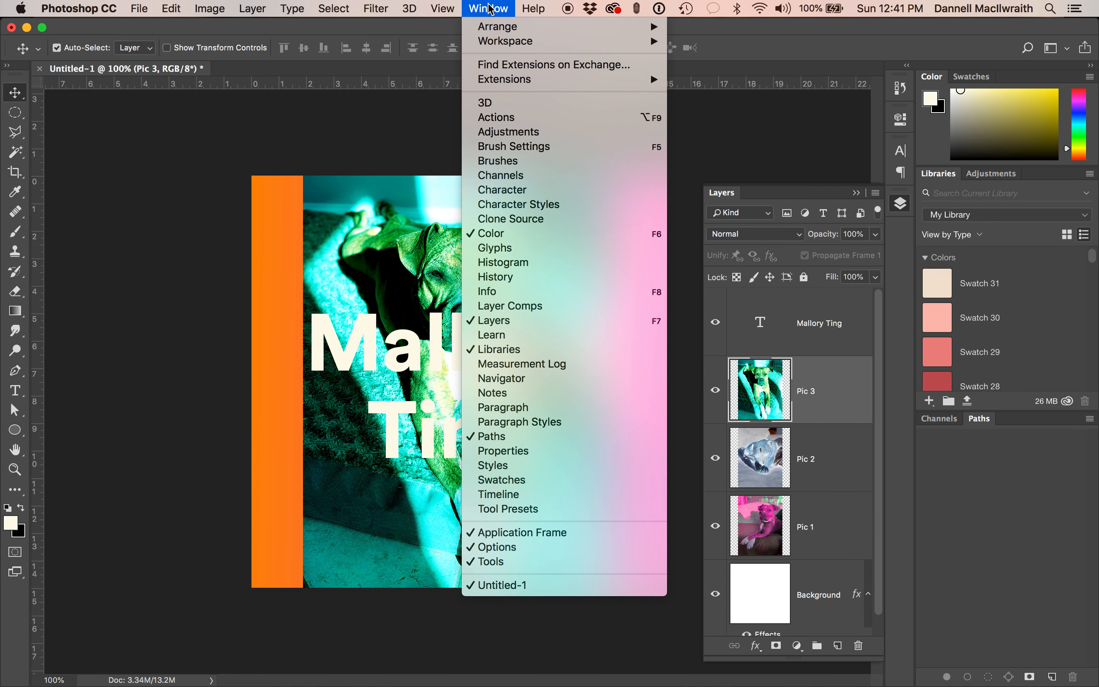
{"action": "left_click", "coordinate": [516, 500]}
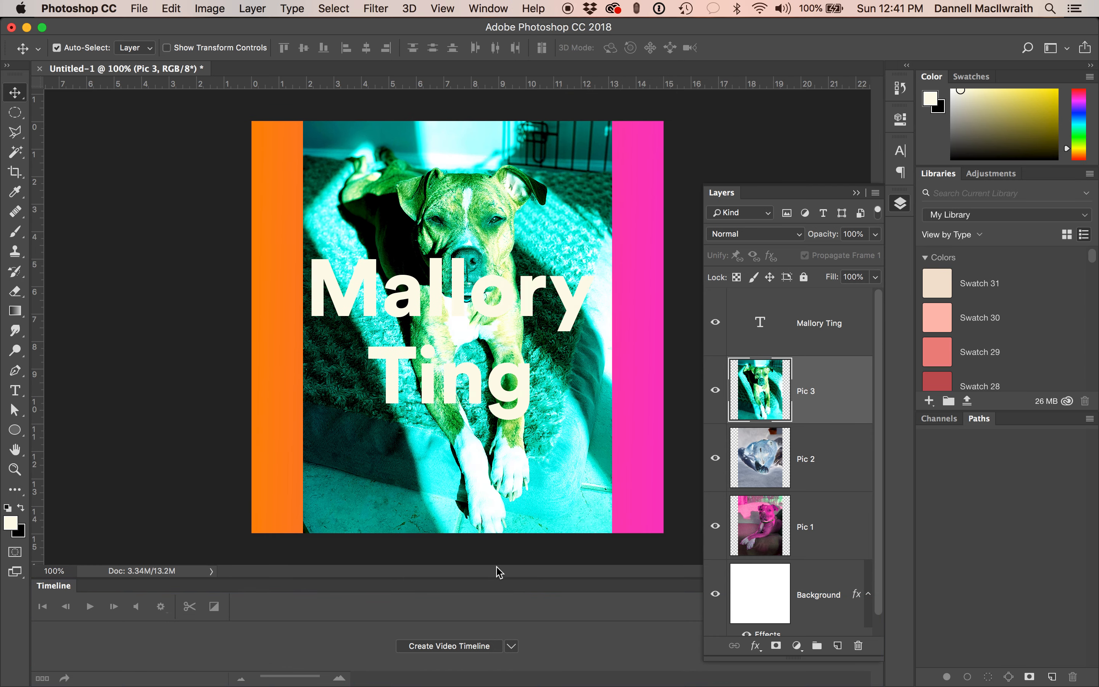
{"action": "left_click_drag", "start_coordinate": [495, 578], "coordinate": [499, 492]}
{"action": "key", "text": "super+minus"}
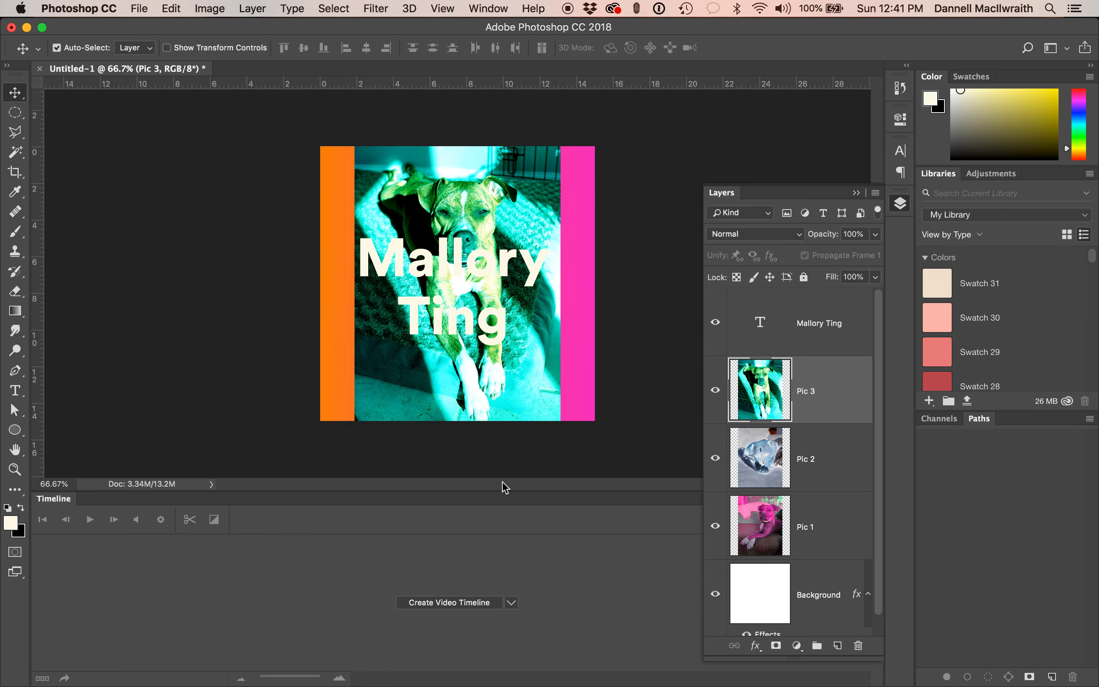
Create a video timeline from the layers, collapse the layer list, and make room to show every track.
{"action": "left_click", "coordinate": [502, 446]}
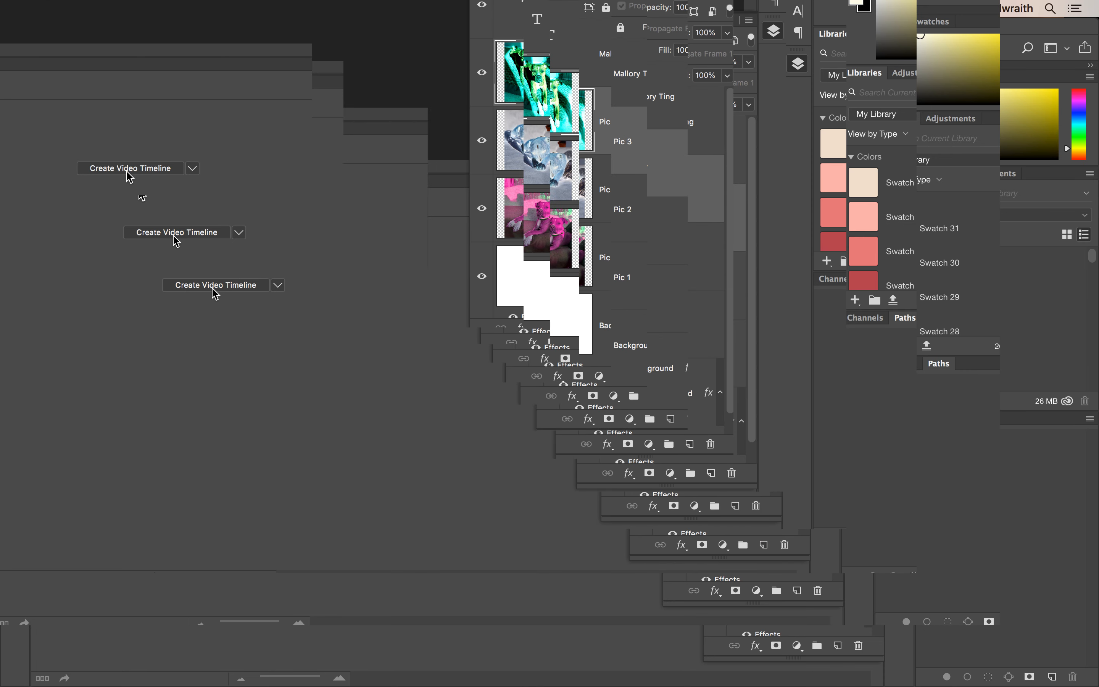
{"action": "left_click", "coordinate": [116, 155]}
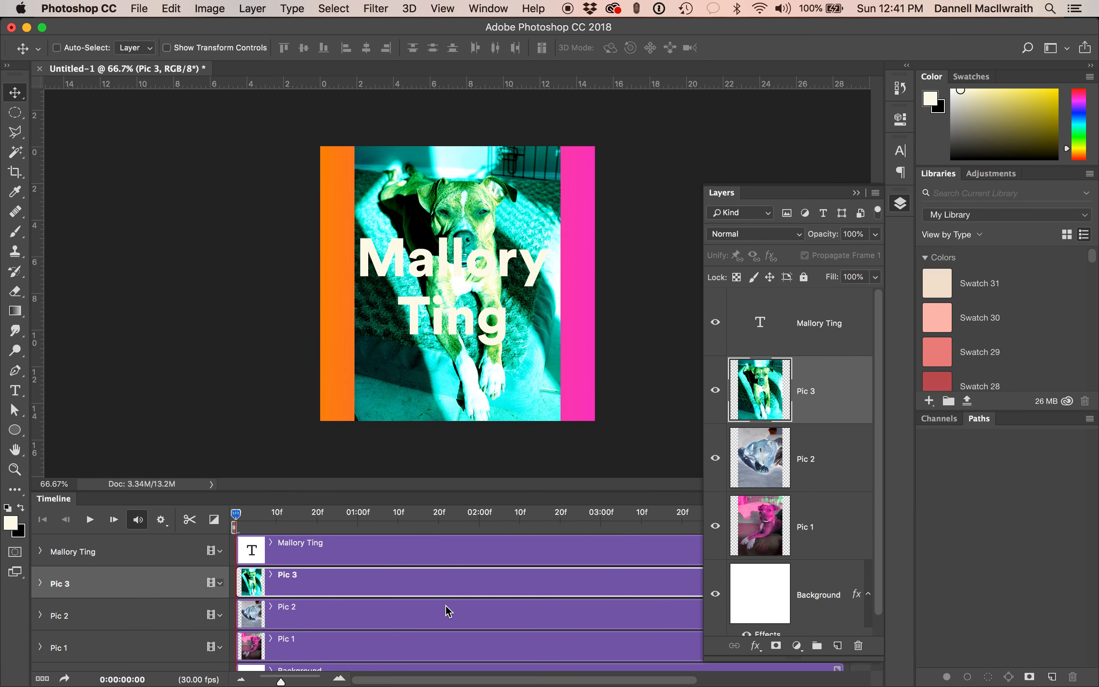
{"action": "left_click", "coordinate": [856, 193]}
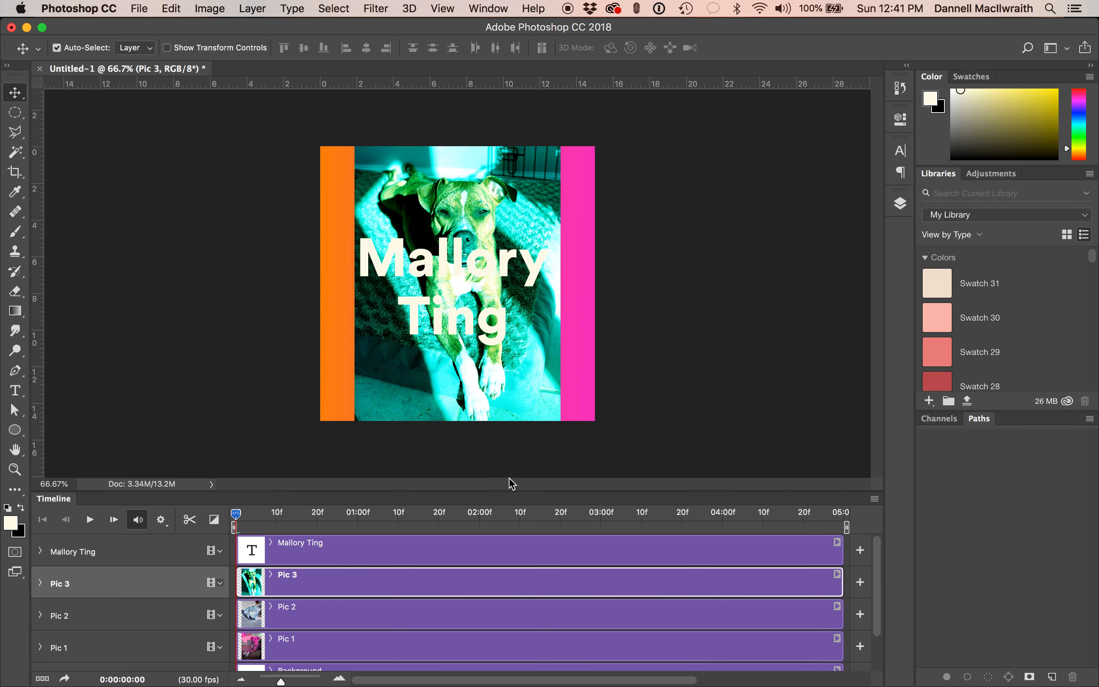
{"action": "left_click_drag", "start_coordinate": [507, 491], "coordinate": [510, 444]}
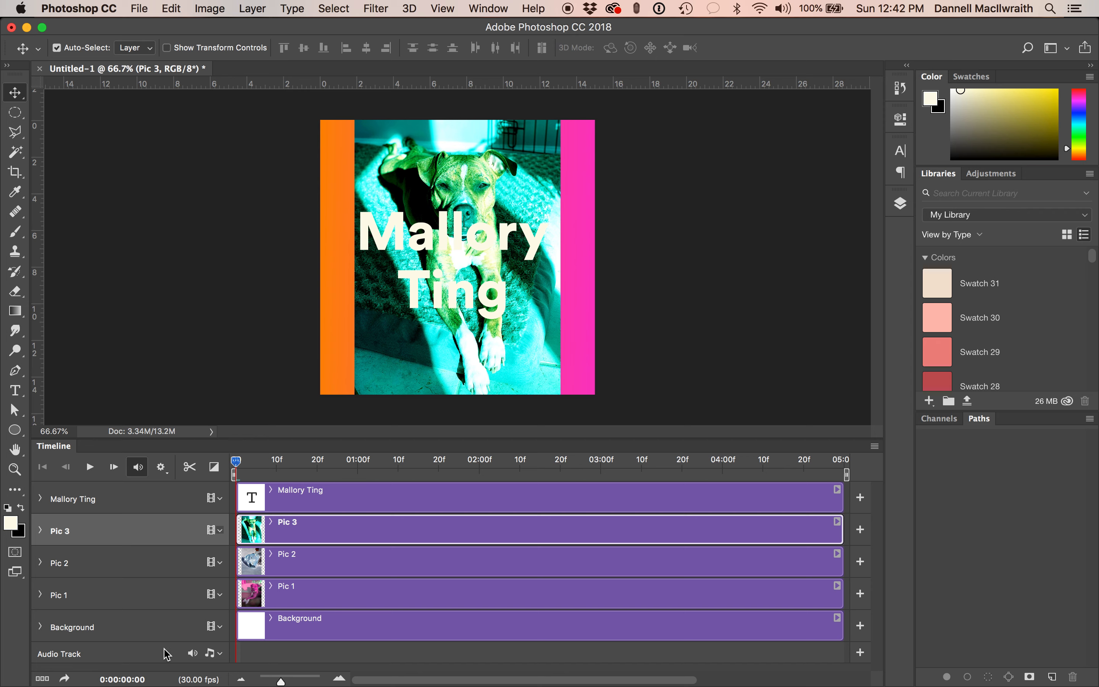
Check the timeline's playback resolution and loop options.
{"action": "left_click_drag", "start_coordinate": [236, 461], "coordinate": [142, 459]}
{"action": "left_click", "coordinate": [161, 470]}
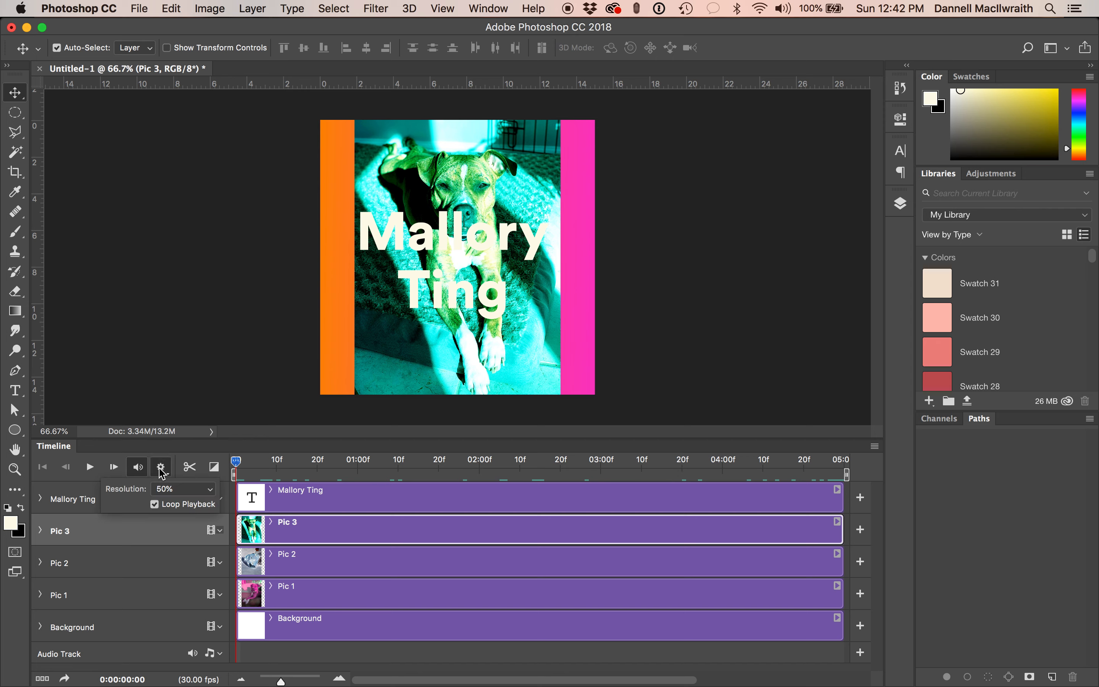
{"action": "left_click", "coordinate": [162, 471]}
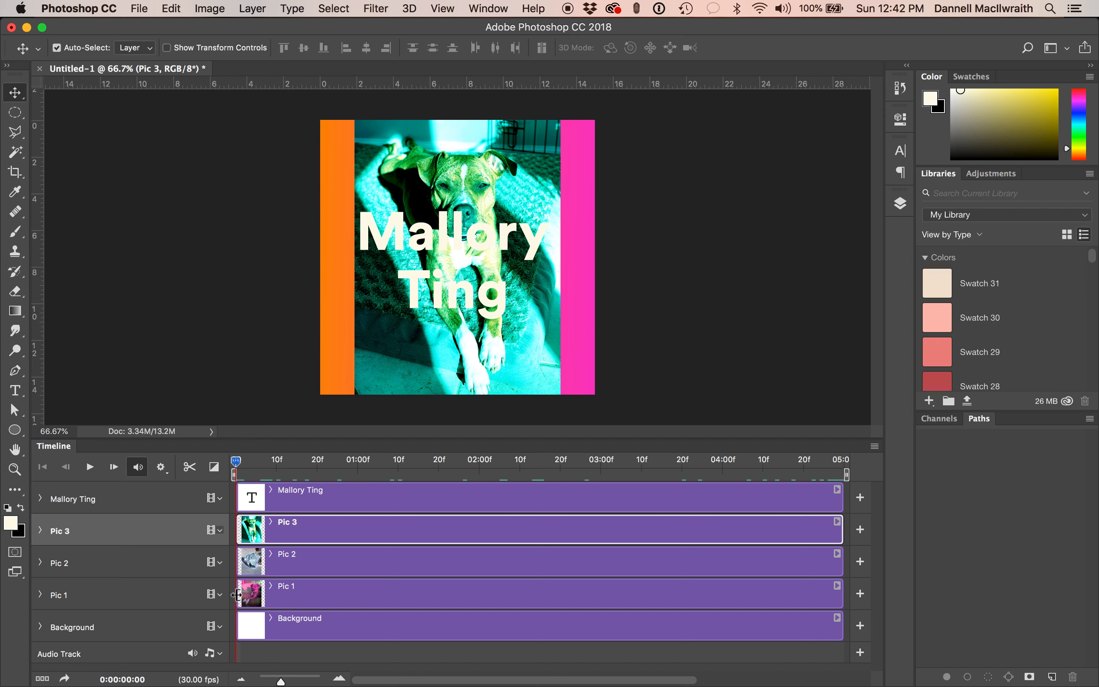
Trim the Pic 1 clip to end just before 1 second and the Pic 2 clip to run from there to nearly 2 seconds.
{"action": "mouse_move", "coordinate": [237, 594]}
{"action": "left_mouse_down"}
{"action": "mouse_move", "coordinate": [297, 593]}
{"action": "mouse_move", "coordinate": [238, 596]}
{"action": "left_mouse_up"}
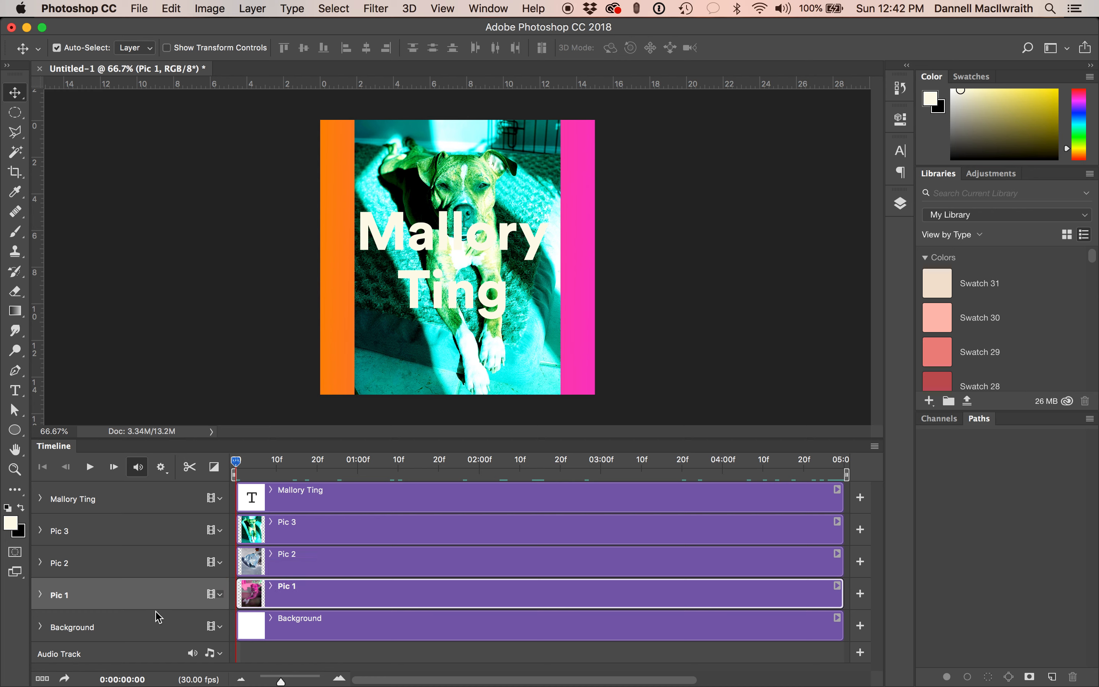
{"action": "left_click_drag", "start_coordinate": [841, 592], "coordinate": [320, 583]}
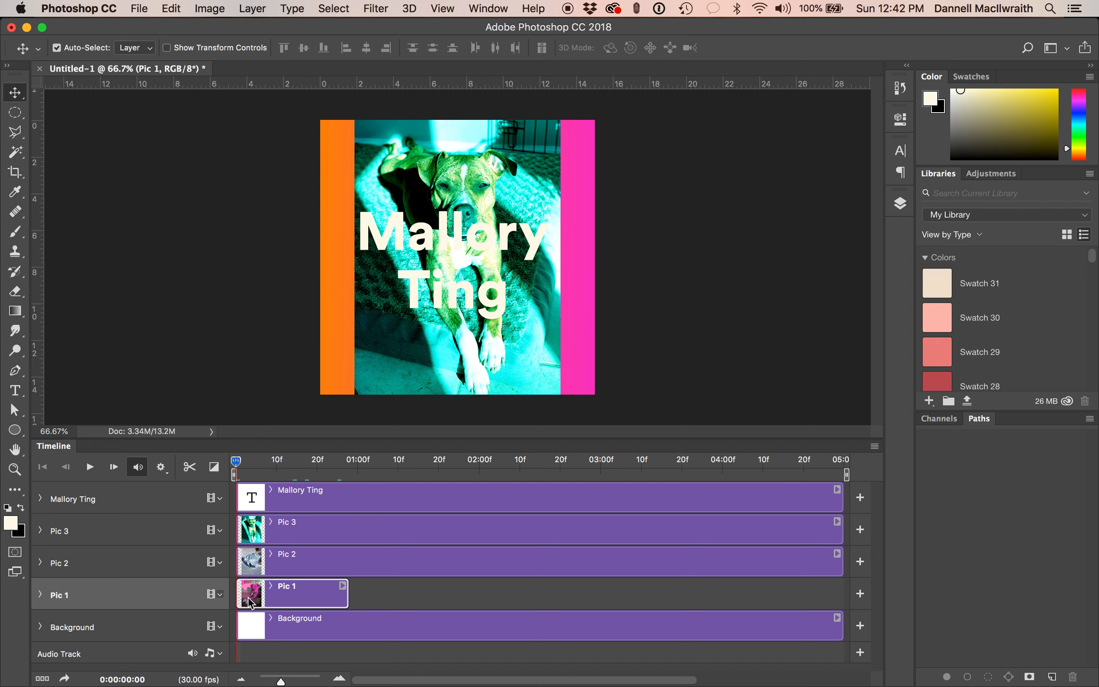
{"action": "left_click_drag", "start_coordinate": [236, 563], "coordinate": [338, 562]}
{"action": "left_click_drag", "start_coordinate": [843, 563], "coordinate": [473, 562]}
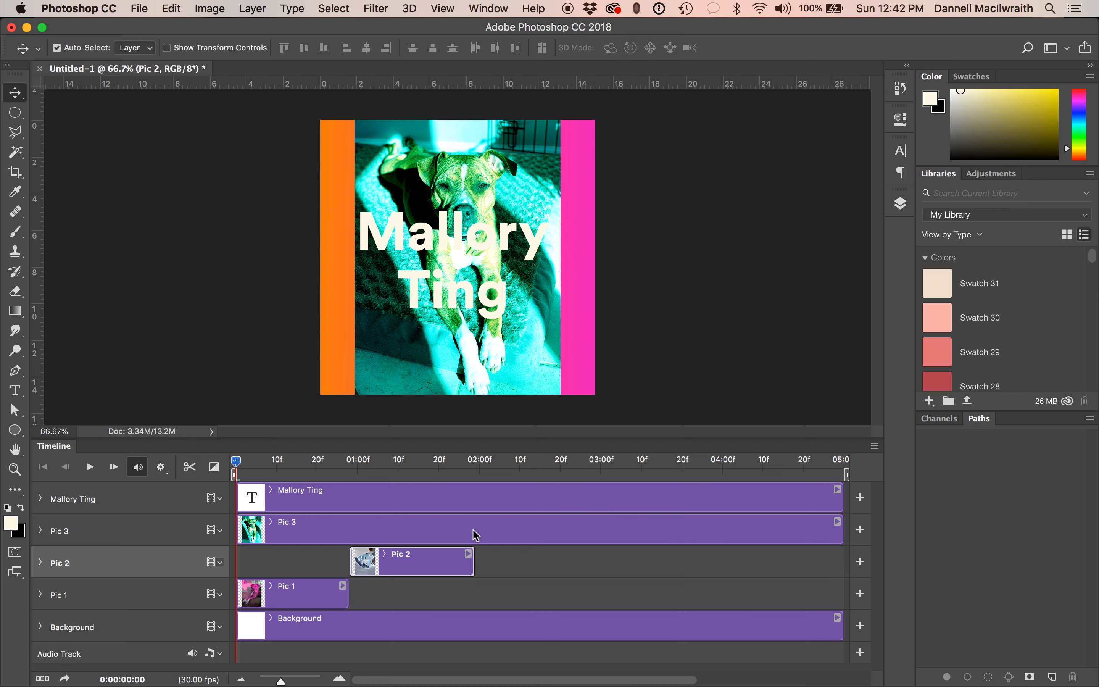
Trim the Pic 3 clip to run from about 2 to 3 seconds and the name text clip to start at 3 seconds.
{"action": "left_click_drag", "start_coordinate": [236, 529], "coordinate": [475, 529]}
{"action": "left_click_drag", "start_coordinate": [841, 523], "coordinate": [599, 518]}
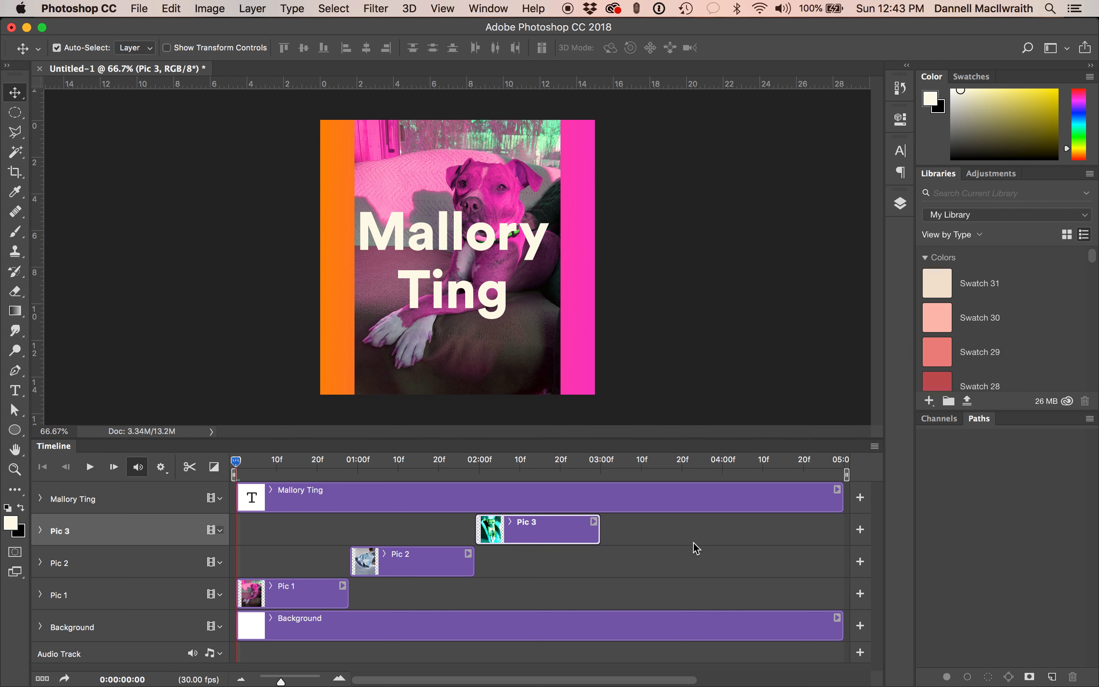
{"action": "left_click_drag", "start_coordinate": [237, 500], "coordinate": [602, 500]}
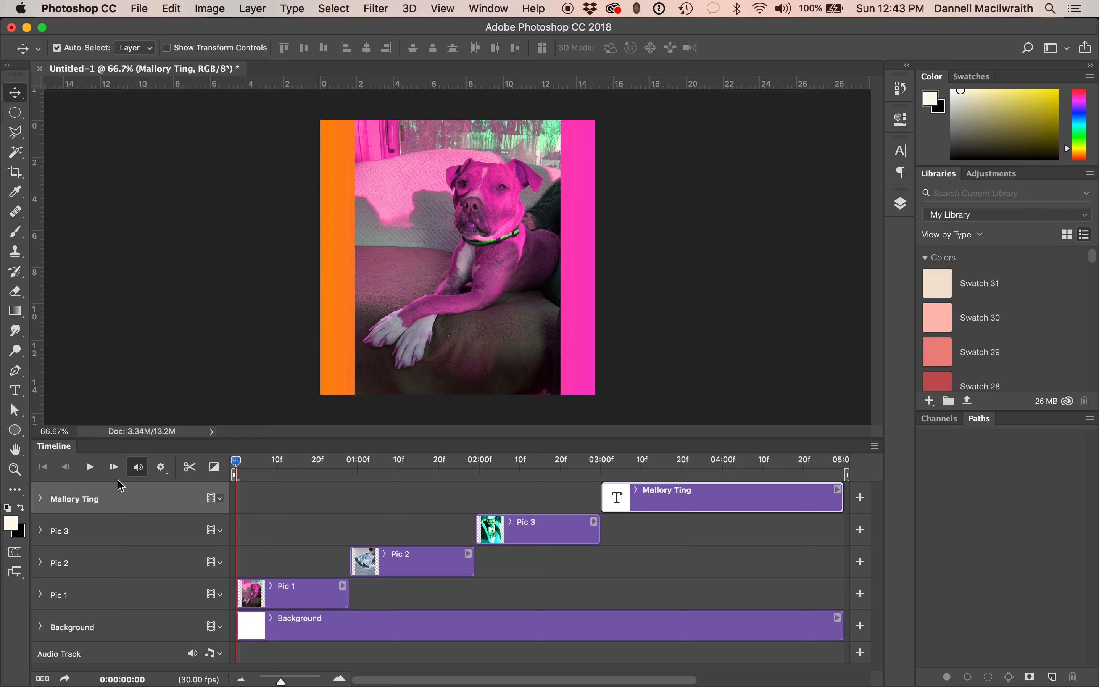
Mute the timeline's audio and play the animation to preview the clip sequence.
{"action": "left_click", "coordinate": [138, 468]}
{"action": "key", "text": "space"}
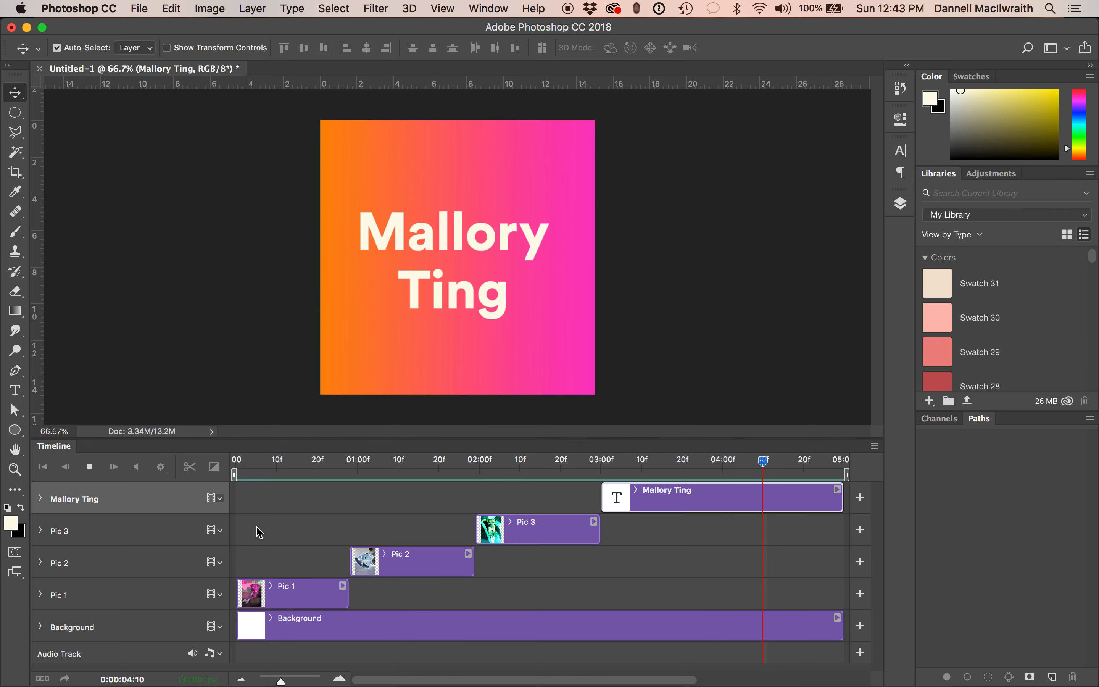
{"action": "key", "text": "space"}
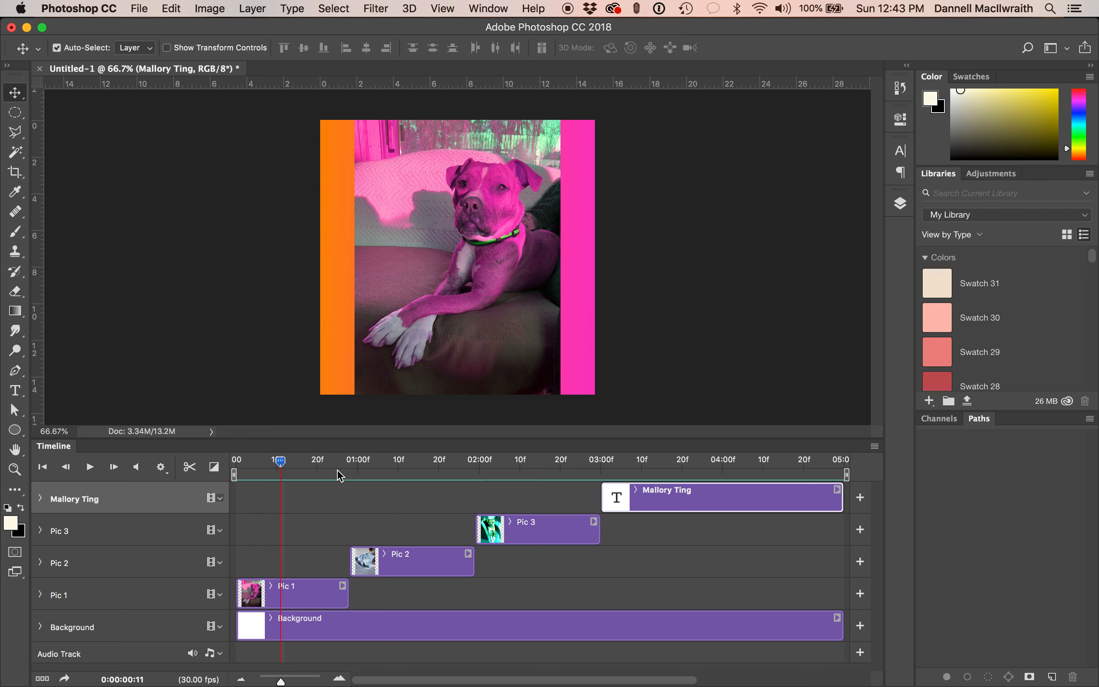
Enlarge the timeline, expand the Pic 1 track's animation properties, and place the playhead at 0:00:00:20.
{"action": "left_click_drag", "start_coordinate": [372, 441], "coordinate": [368, 406]}
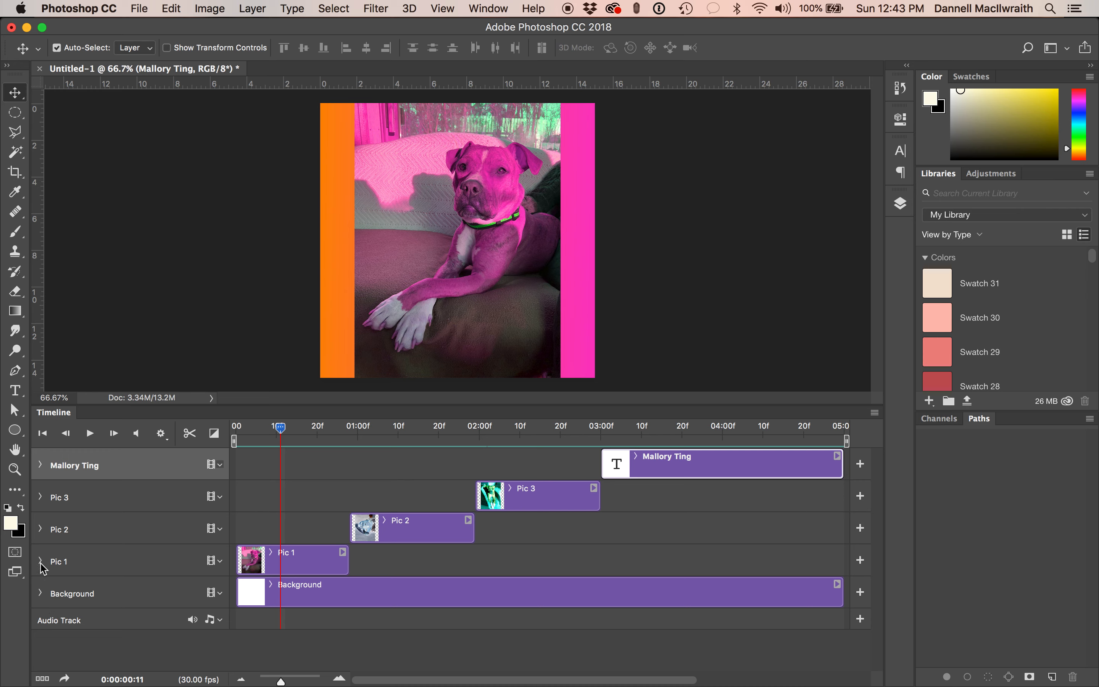
{"action": "left_click", "coordinate": [279, 432]}
{"action": "left_click_drag", "start_coordinate": [279, 432], "coordinate": [232, 431]}
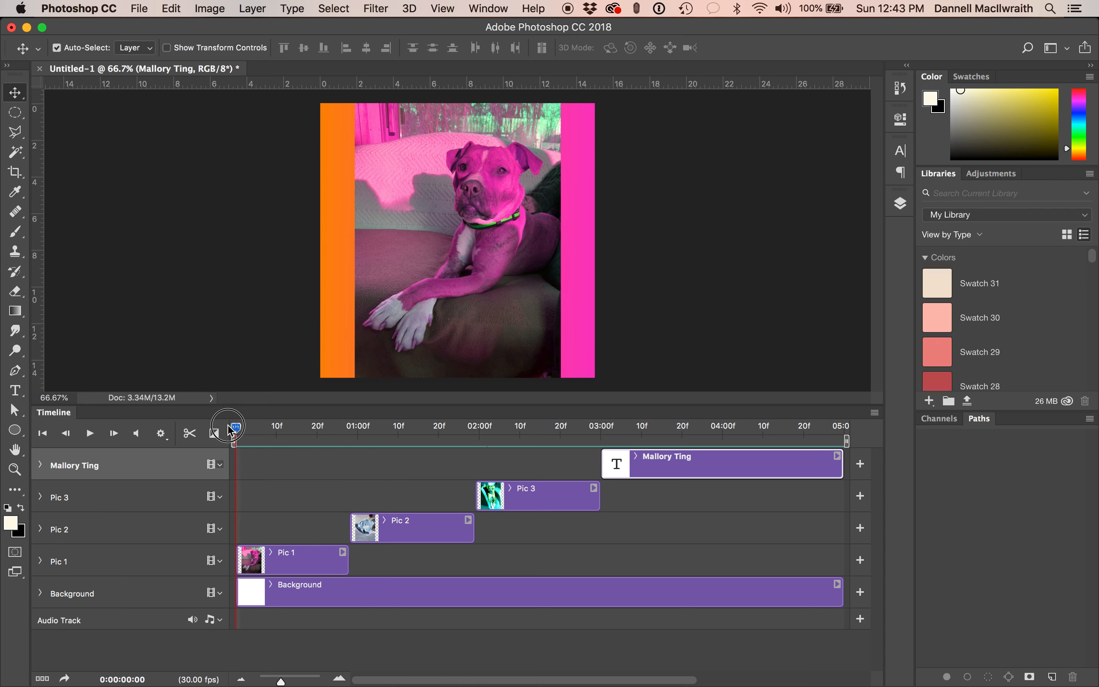
{"action": "left_click", "coordinate": [40, 561]}
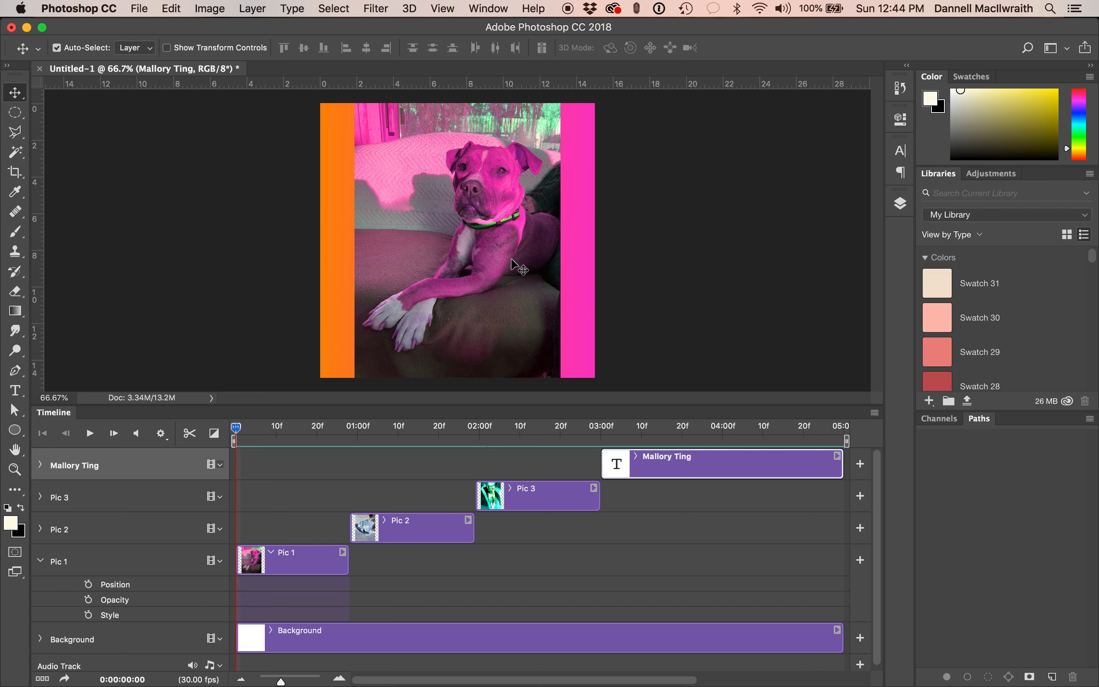
{"action": "left_click_drag", "start_coordinate": [238, 427], "coordinate": [327, 433]}
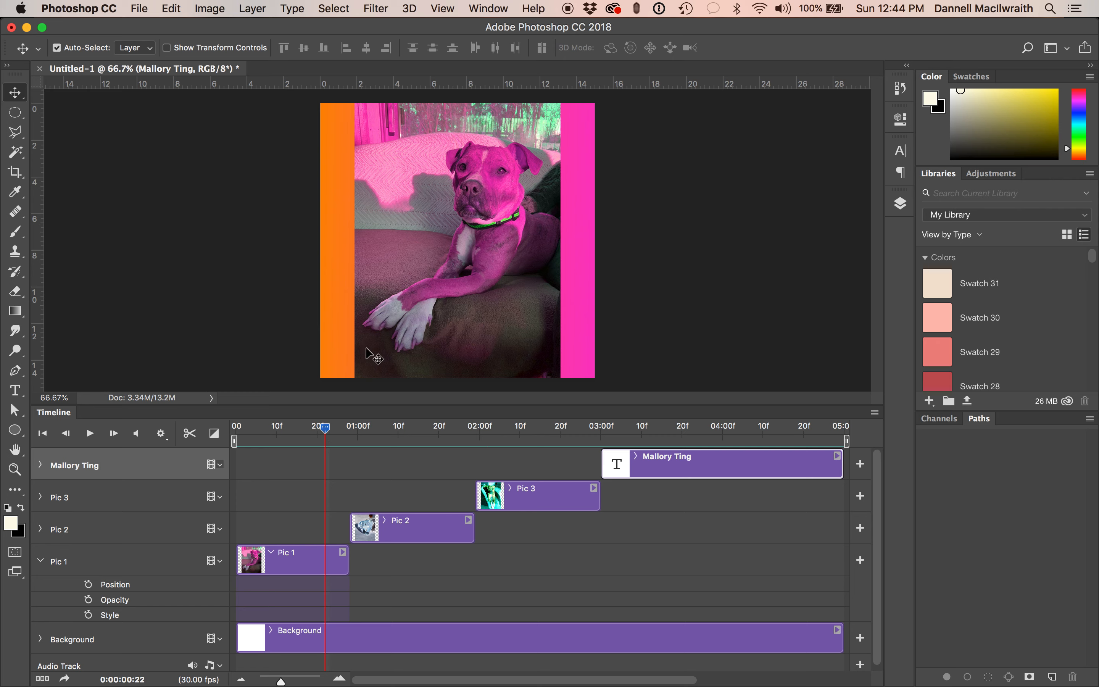
{"action": "mouse_move", "coordinate": [325, 427]}
{"action": "left_mouse_down"}
{"action": "mouse_move", "coordinate": [336, 431]}
{"action": "mouse_move", "coordinate": [317, 426]}
{"action": "left_mouse_up"}
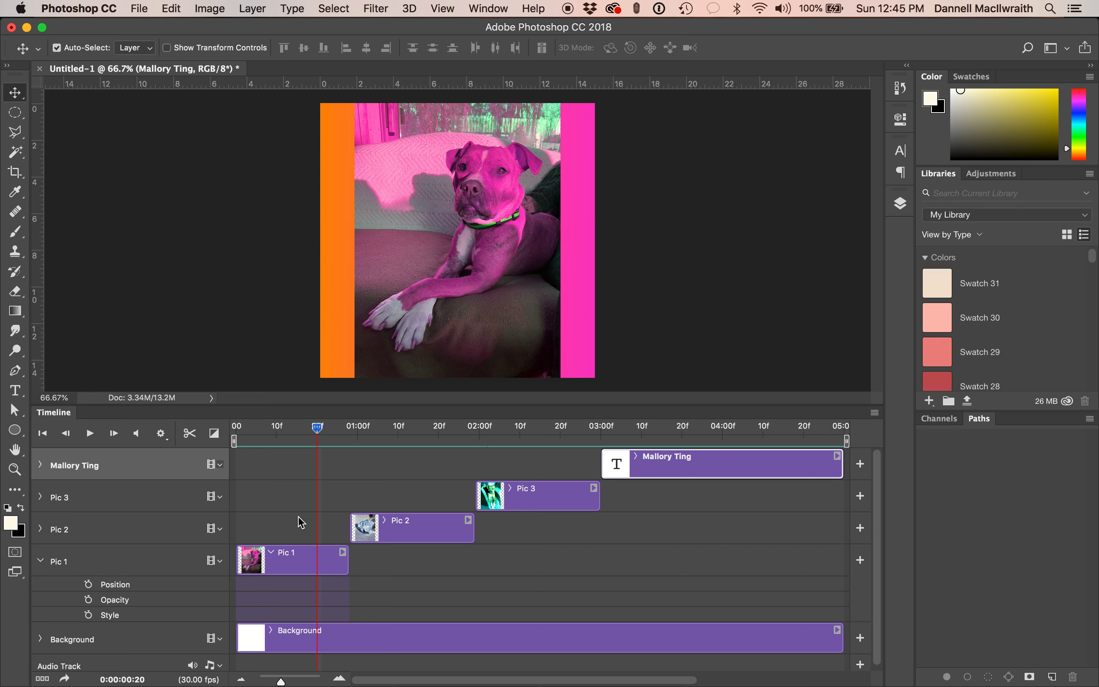
Add Pic 1 position keyframes at 0:00:00:20 and 0:00:00:00, with the photo moved off the canvas's right side at the first frame.
{"action": "left_click", "coordinate": [89, 585]}
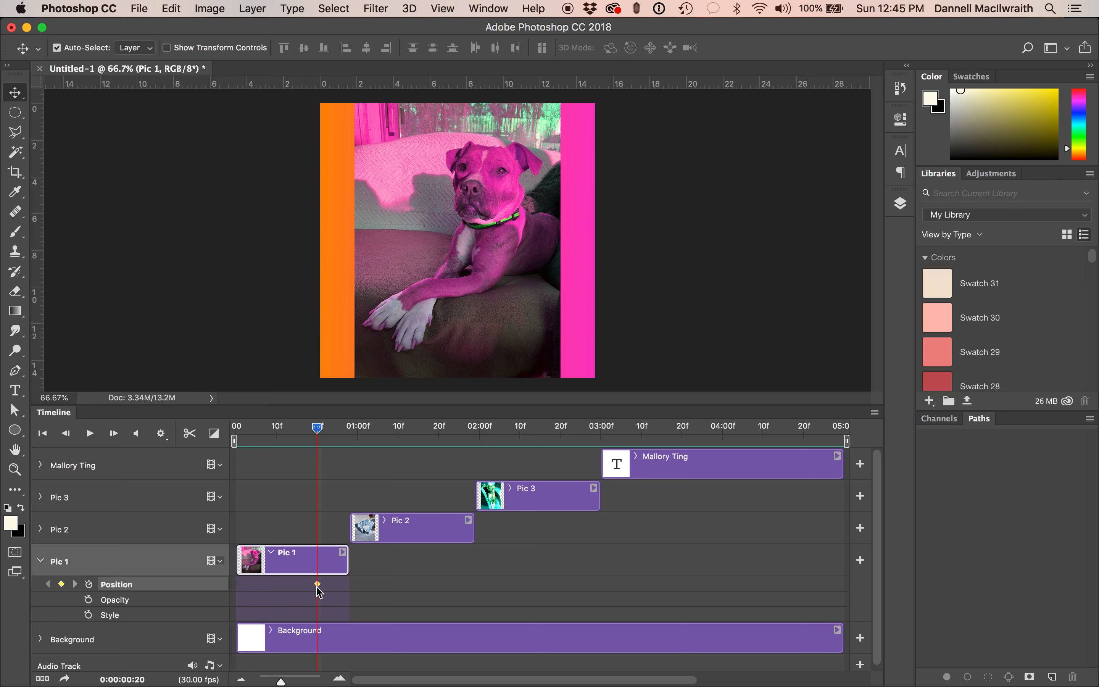
{"action": "left_click_drag", "start_coordinate": [318, 435], "coordinate": [232, 428]}
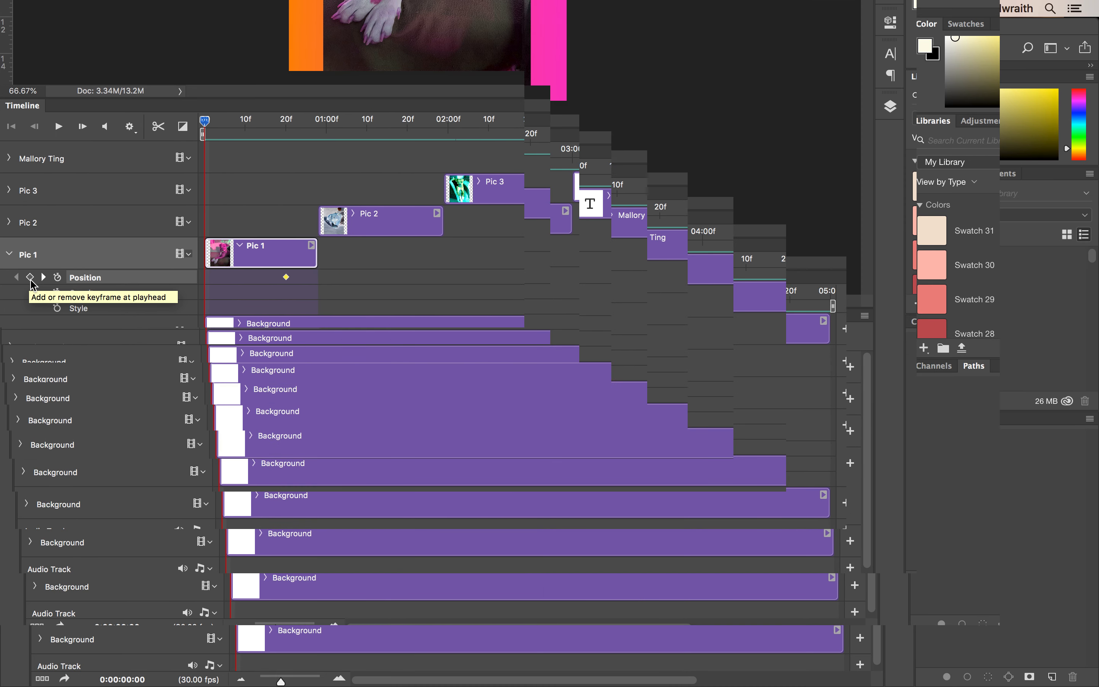
{"action": "left_click", "coordinate": [30, 277]}
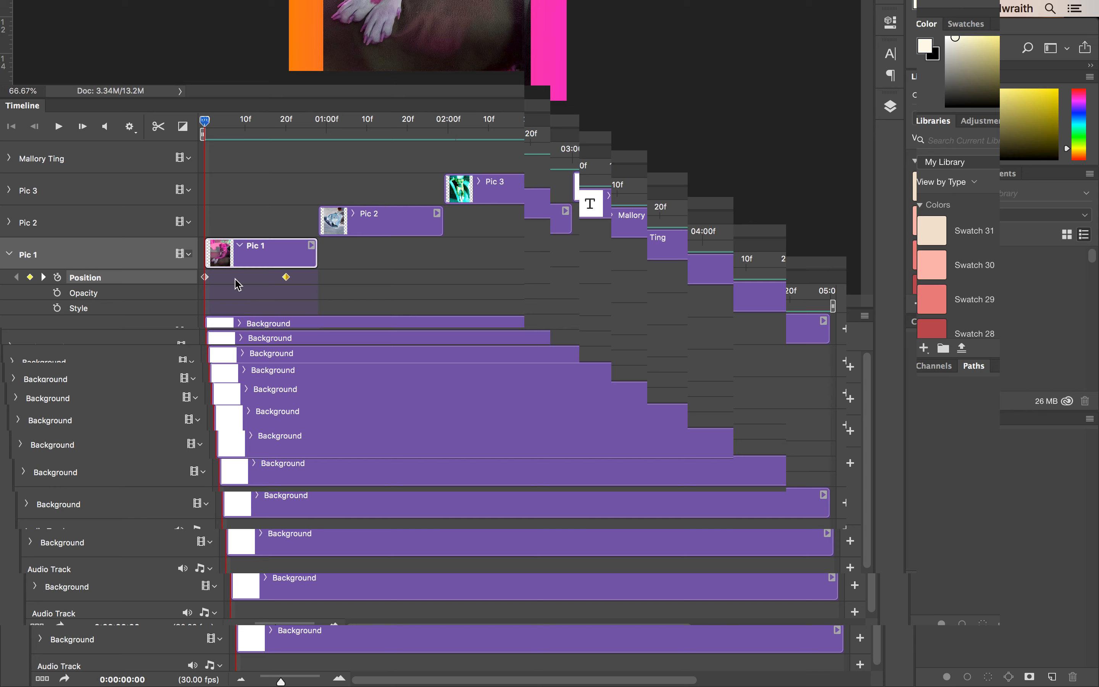
{"action": "left_click", "coordinate": [206, 277]}
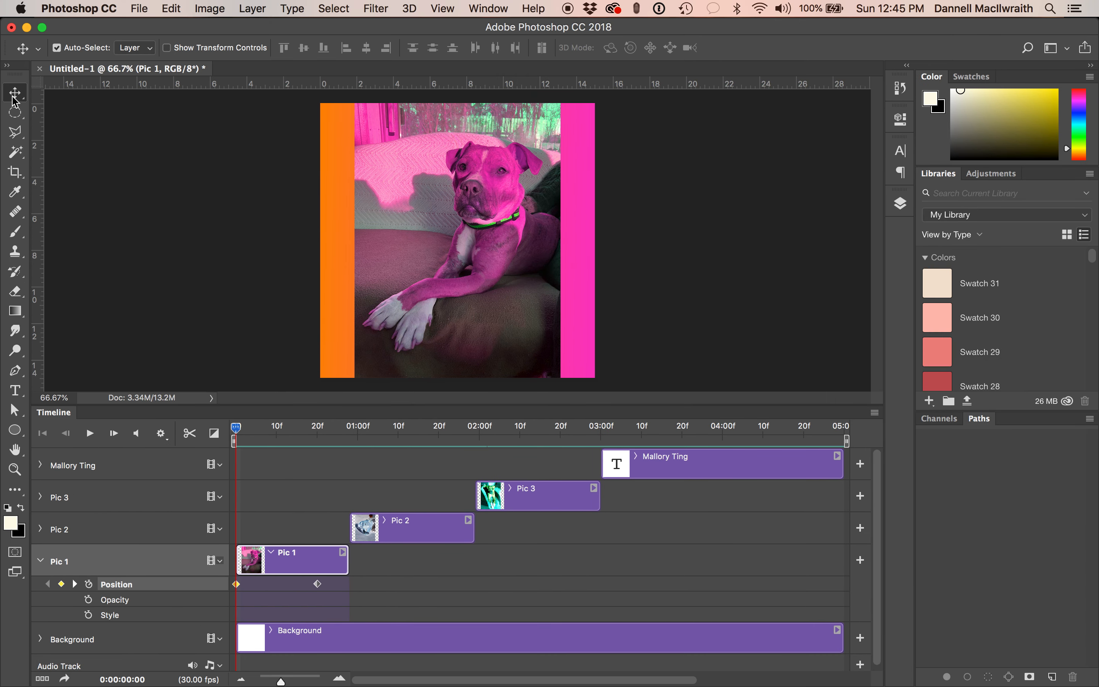
{"action": "left_click_drag", "start_coordinate": [404, 270], "coordinate": [645, 264]}
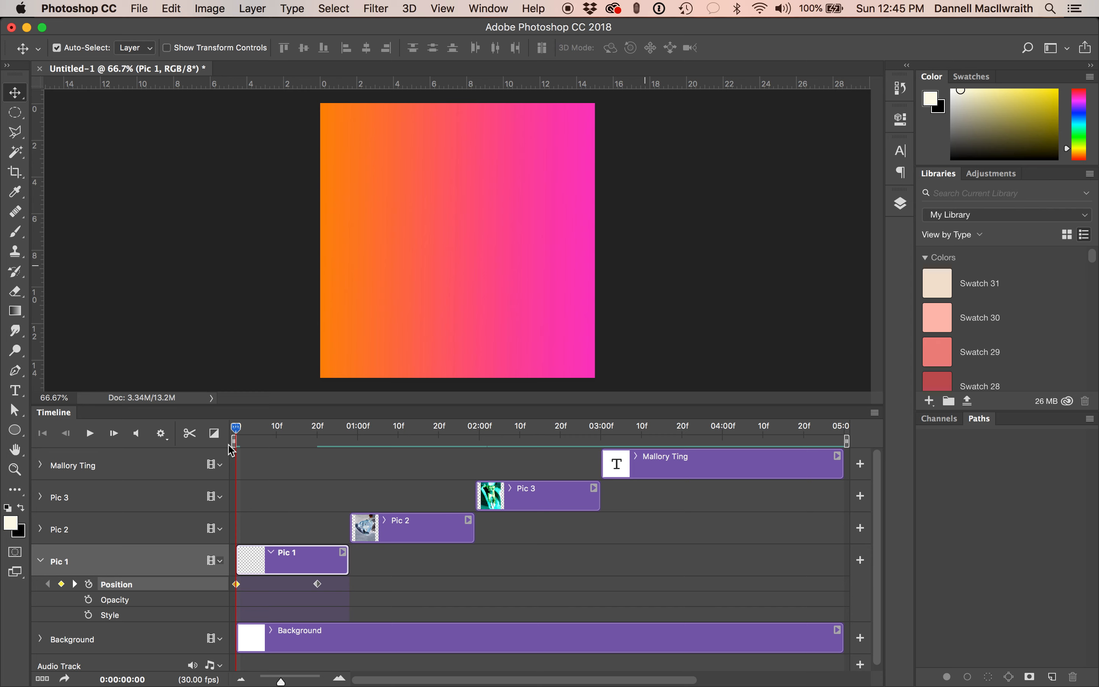
Preview Pic 1's slide-in animation and return to its position keyframe at 0:00:00:20.
{"action": "key", "text": "space"}
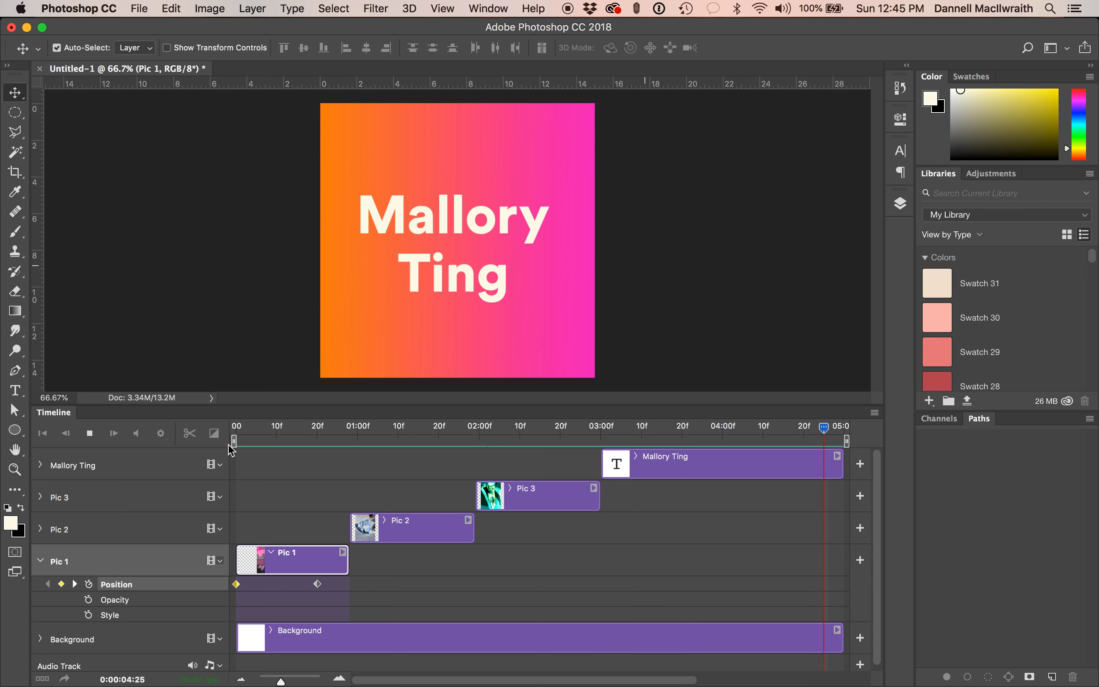
{"action": "key", "text": "space"}
{"action": "mouse_move", "coordinate": [318, 429]}
{"action": "left_mouse_down"}
{"action": "mouse_move", "coordinate": [209, 428]}
{"action": "mouse_move", "coordinate": [318, 437]}
{"action": "left_mouse_up"}
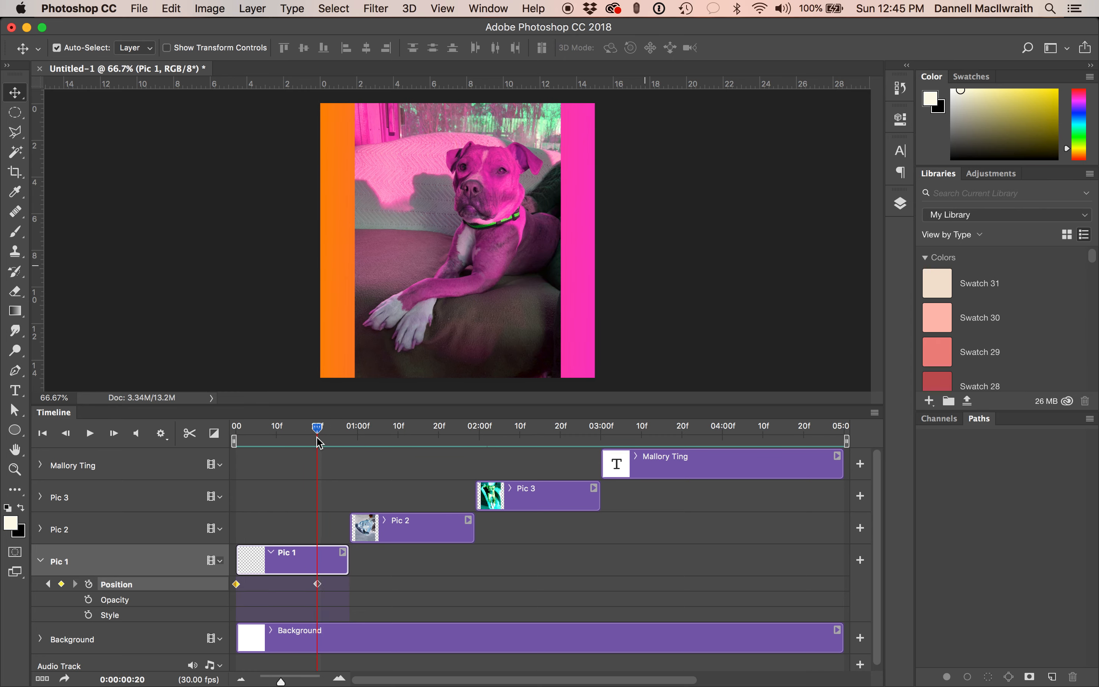
{"action": "left_click", "coordinate": [318, 584]}
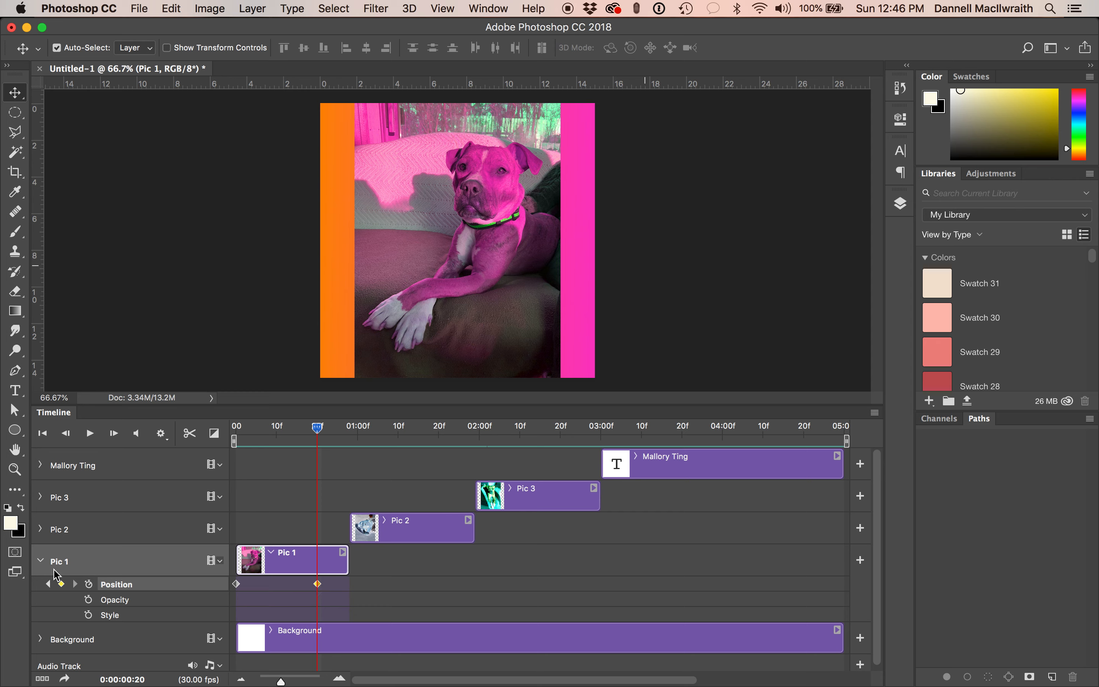
Collapse the Pic 1 track, expand Pic 2, and add a 100% opacity keyframe to Pic 2 at 0:00:01:15.
{"action": "left_click", "coordinate": [40, 562]}
{"action": "left_click_drag", "start_coordinate": [320, 427], "coordinate": [351, 433]}
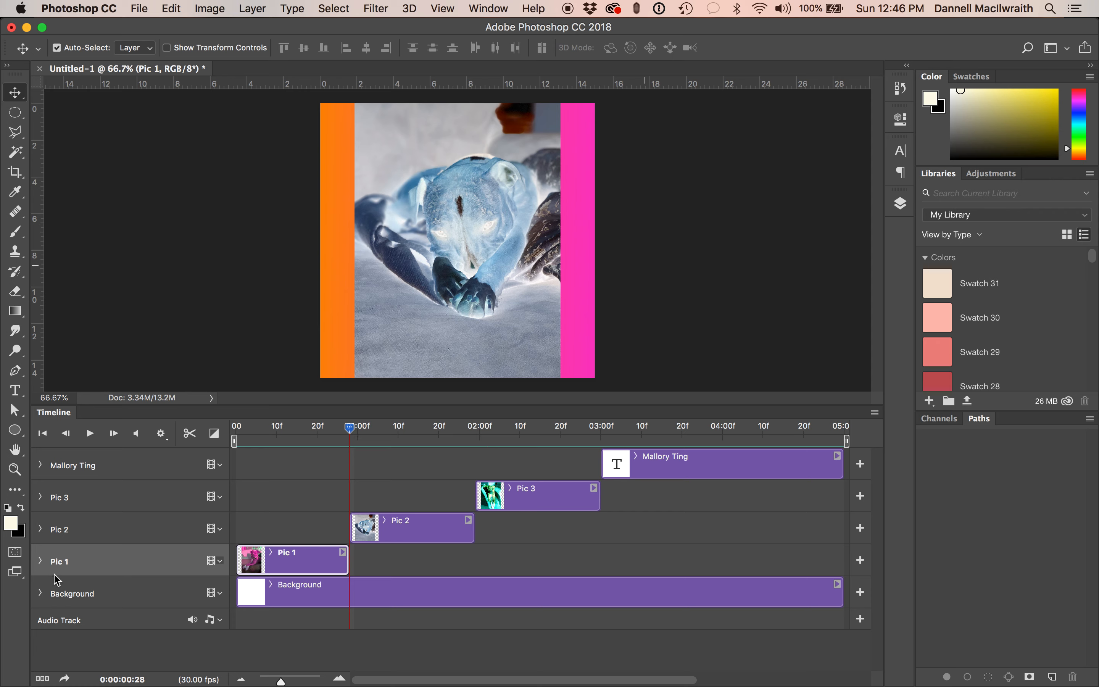
{"action": "left_click", "coordinate": [40, 529]}
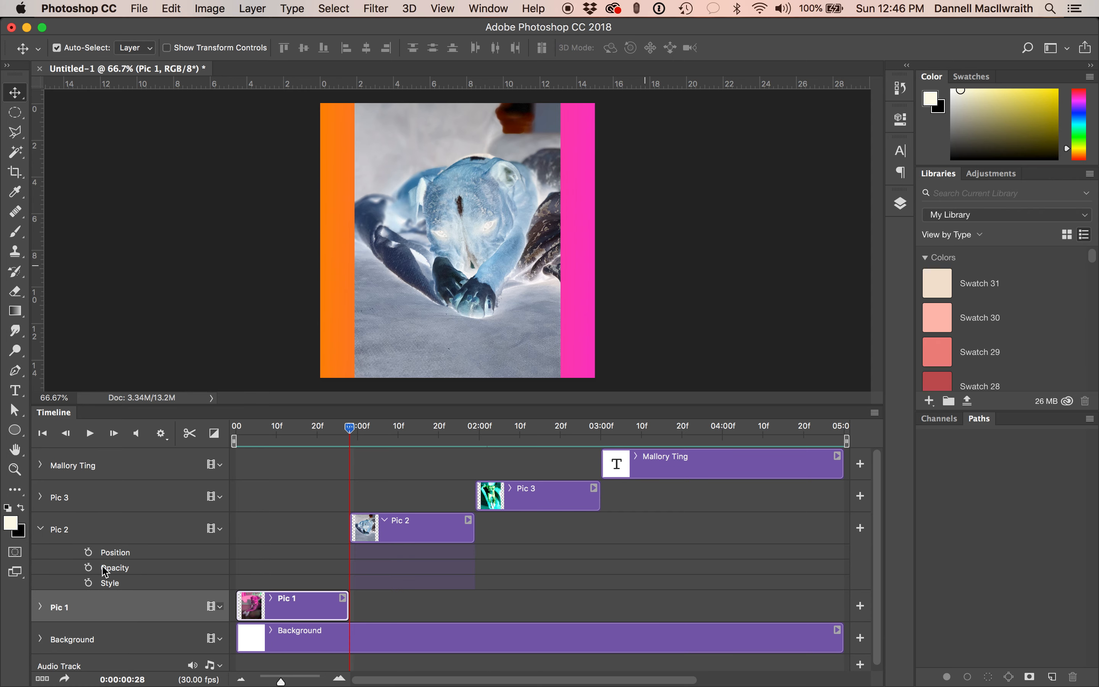
{"action": "left_click_drag", "start_coordinate": [349, 428], "coordinate": [418, 431]}
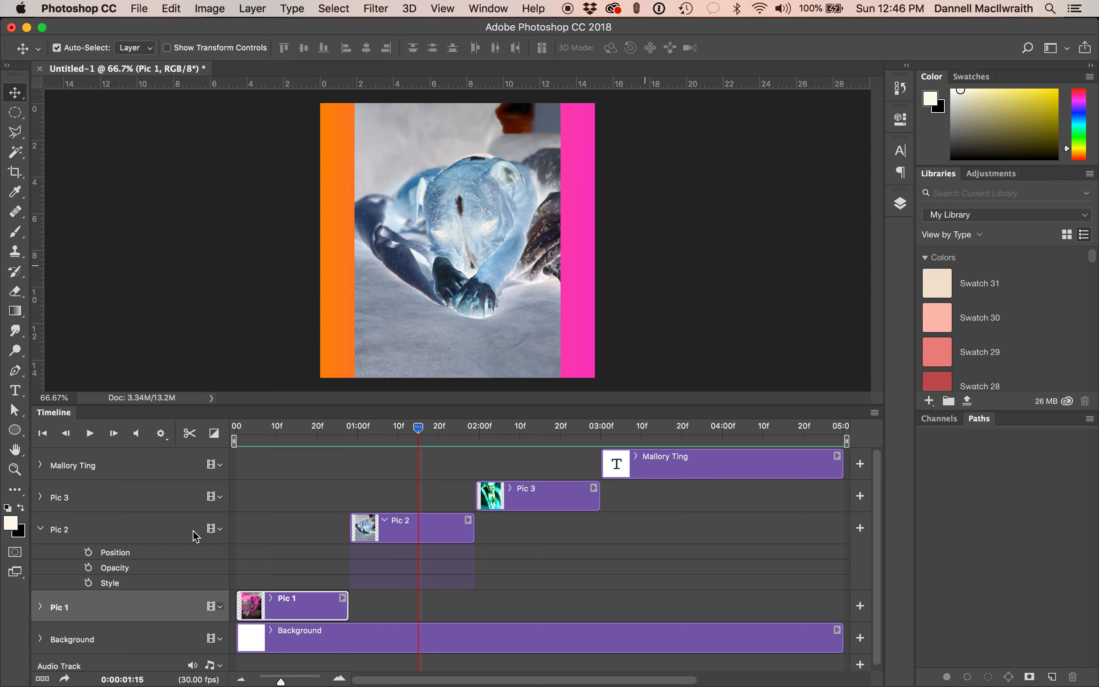
{"action": "left_click", "coordinate": [88, 569]}
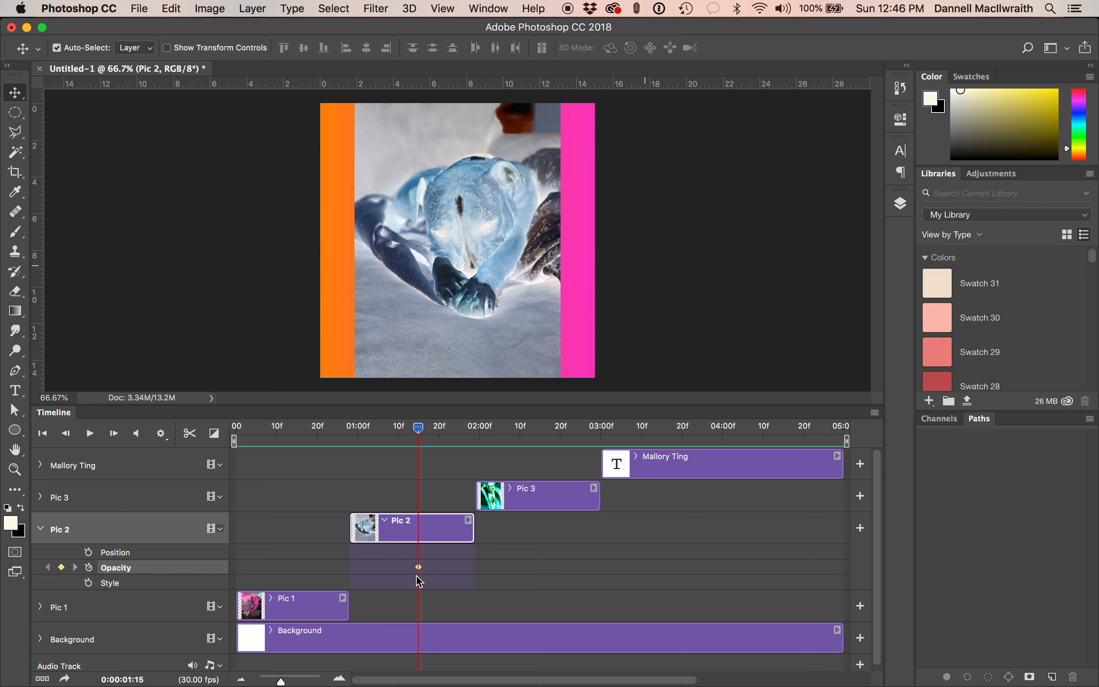
{"action": "left_click", "coordinate": [900, 205]}
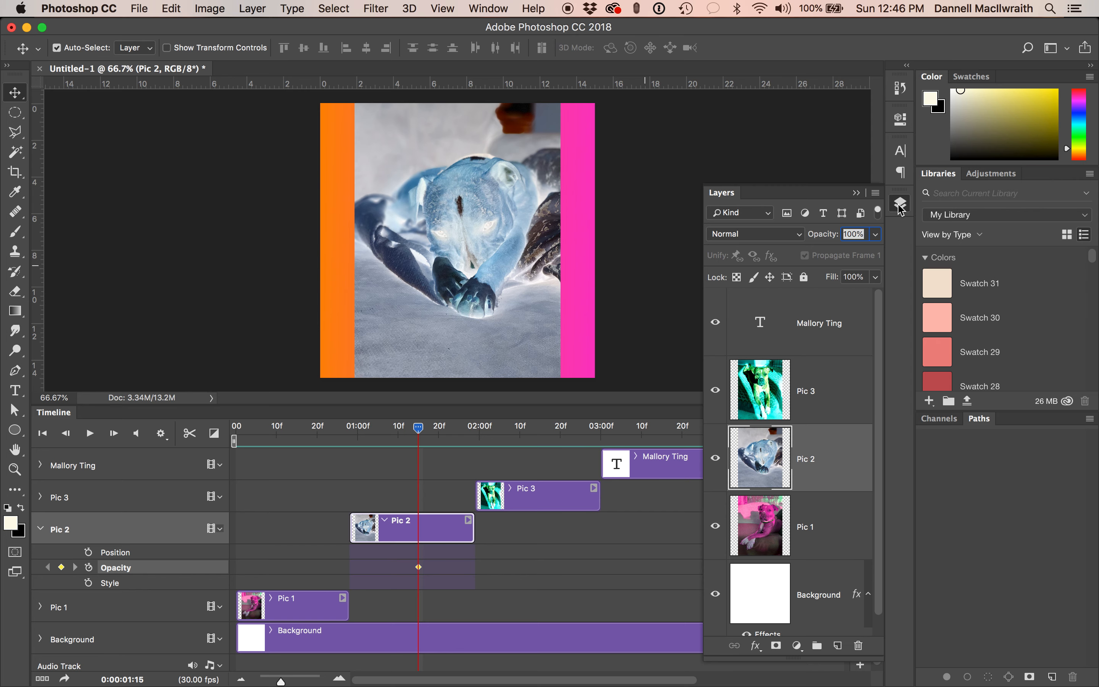
{"action": "left_click", "coordinate": [858, 234]}
Add an opacity keyframe at the start of the Pic 2 clip, 0:00:00:28, with the layer opacity set to 0%.
{"action": "left_click_drag", "start_coordinate": [419, 431], "coordinate": [349, 432]}
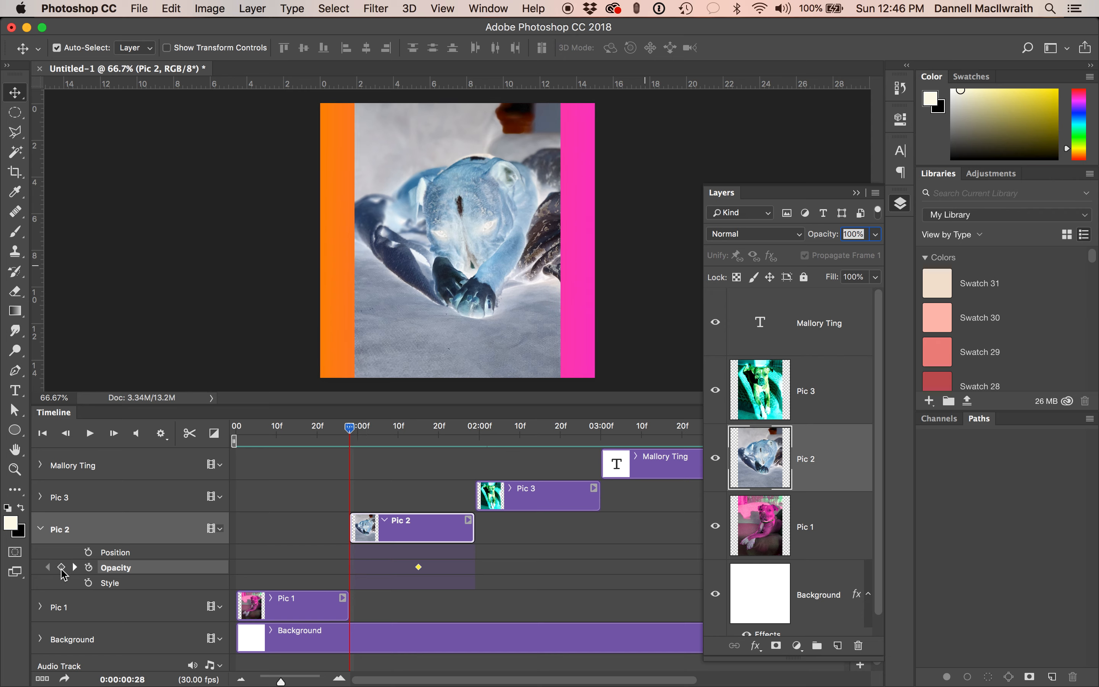
{"action": "left_click", "coordinate": [62, 570]}
{"action": "left_click", "coordinate": [875, 234]}
{"action": "left_click_drag", "start_coordinate": [839, 256], "coordinate": [796, 257]}
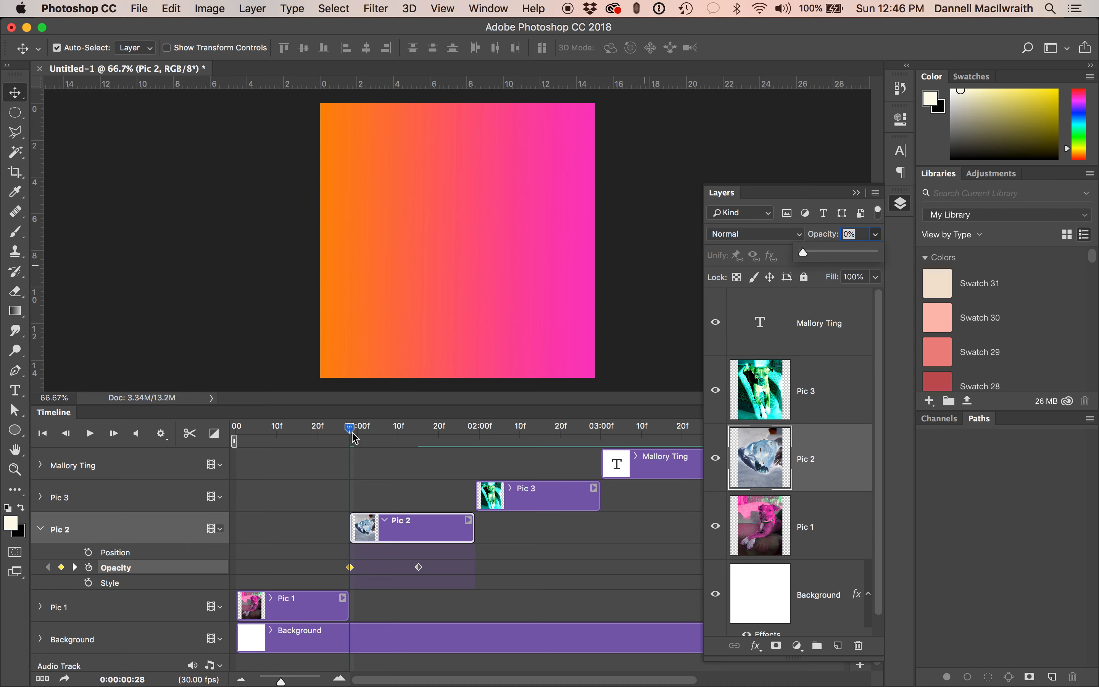
Preview the Pic 2 fade-in from 0:00:00:25 and return to its opacity keyframe at 0:00:01:15.
{"action": "mouse_move", "coordinate": [354, 435]}
{"action": "left_mouse_down"}
{"action": "mouse_move", "coordinate": [484, 434]}
{"action": "mouse_move", "coordinate": [342, 434]}
{"action": "left_mouse_up"}
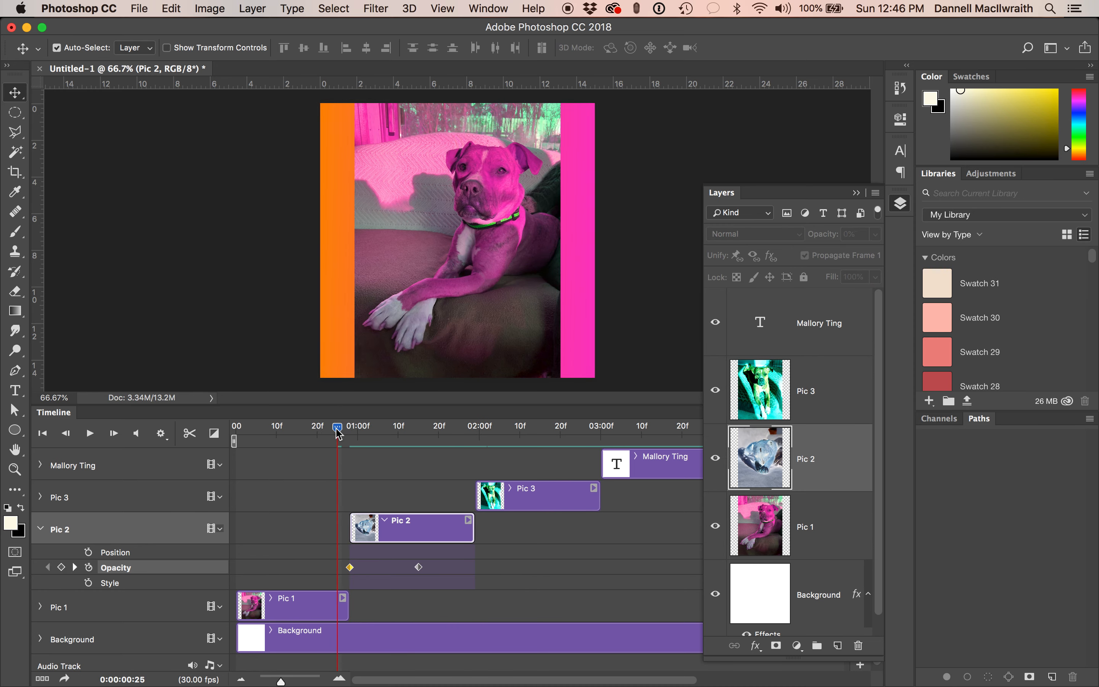
{"action": "key", "text": "space"}
{"action": "key", "text": "space"}
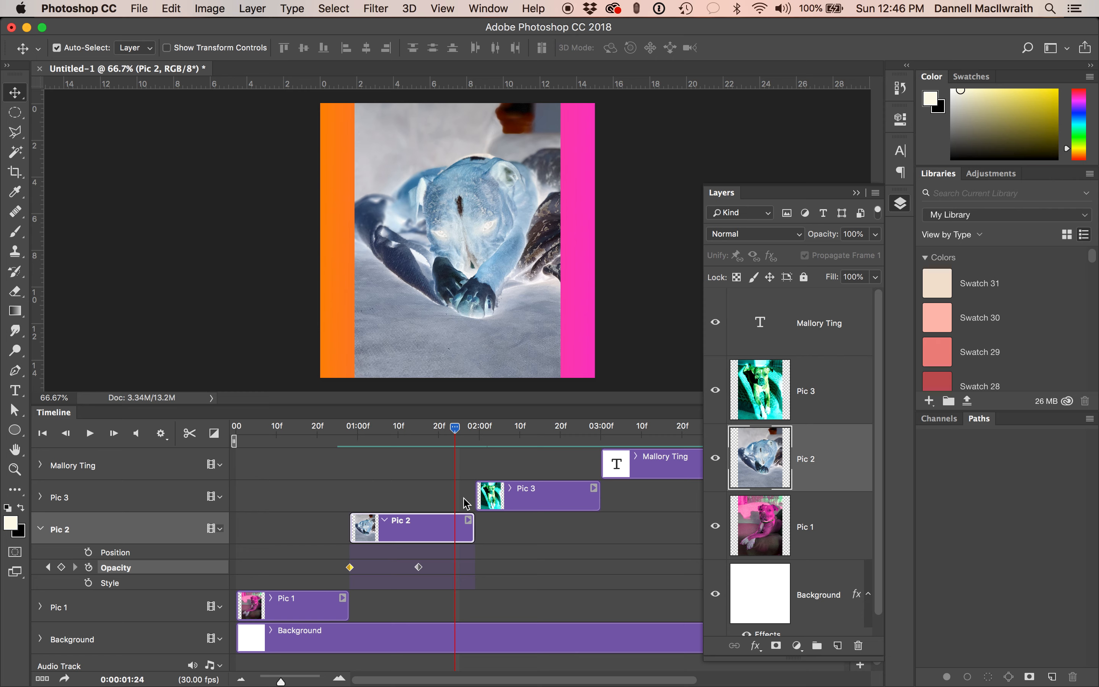
{"action": "left_click_drag", "start_coordinate": [456, 432], "coordinate": [419, 436]}
{"action": "left_click", "coordinate": [419, 567]}
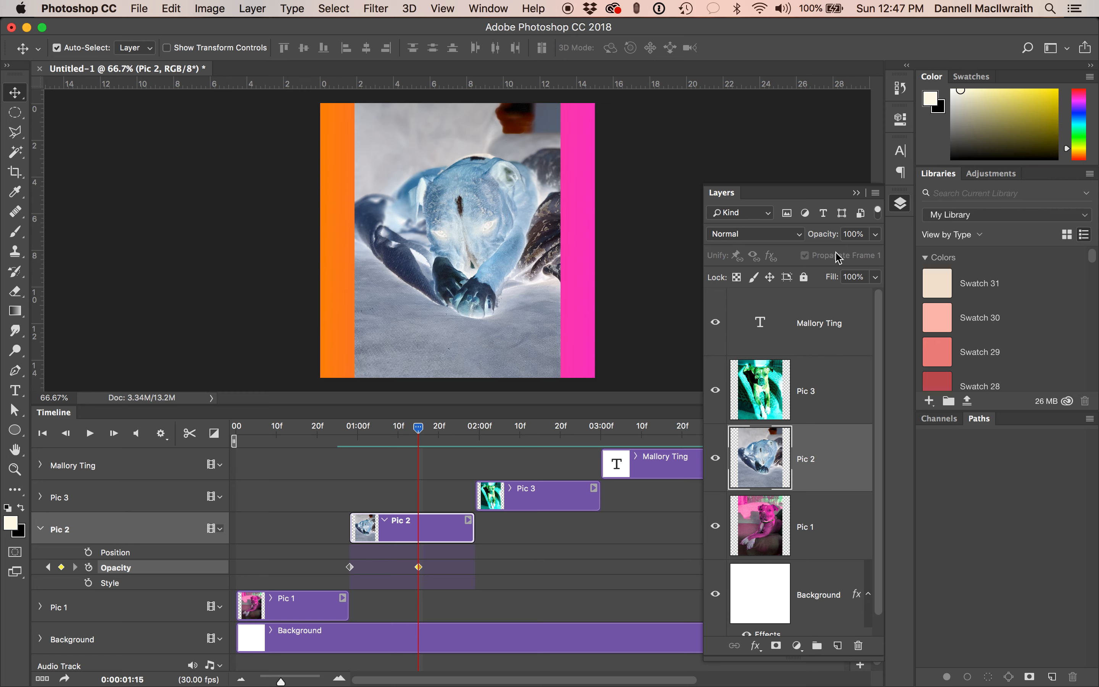
Extend the Pic 2 clip's start back to overlap the end of Pic 1 and preview the animation from the beginning.
{"action": "left_click_drag", "start_coordinate": [351, 532], "coordinate": [325, 572]}
{"action": "left_click_drag", "start_coordinate": [418, 427], "coordinate": [233, 430]}
{"action": "key", "text": "space"}
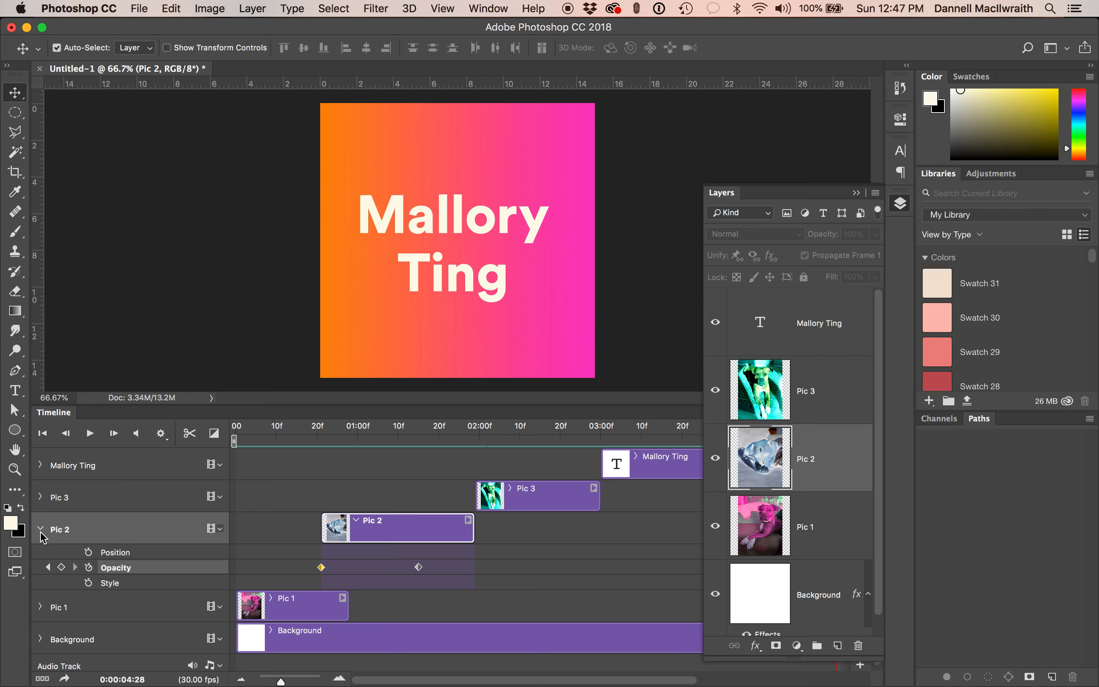
Expand the name text track's properties, place the playhead at 0:00:03:00, and add an Outer Glow to the name text layer.
{"action": "left_click", "coordinate": [40, 466]}
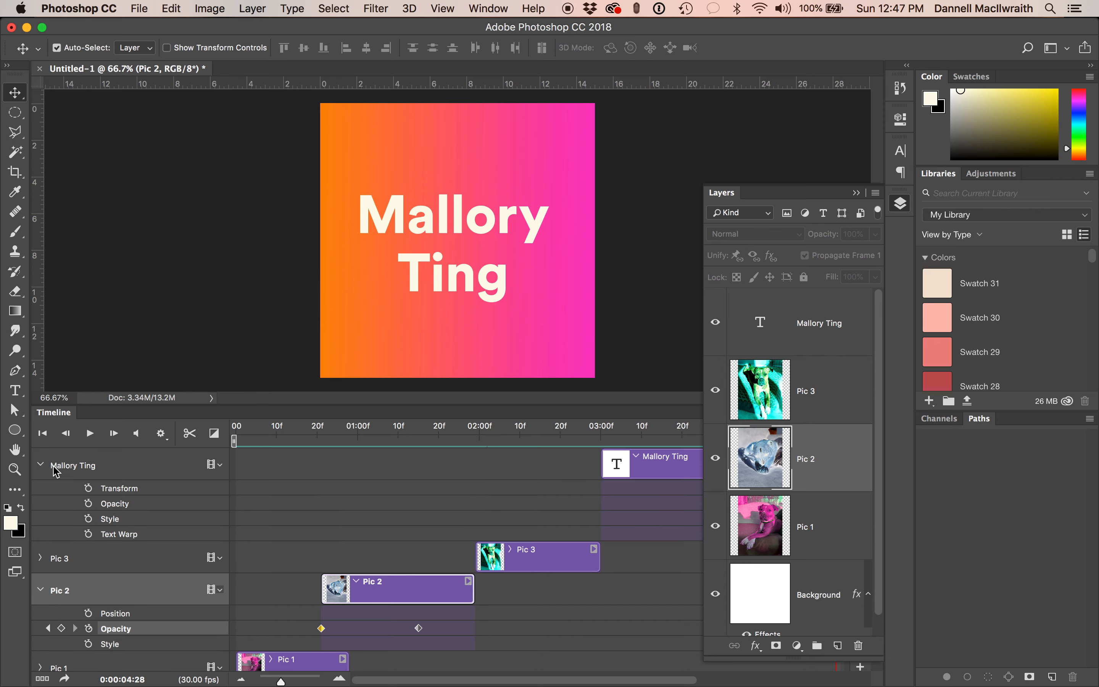
{"action": "left_click", "coordinate": [597, 429]}
{"action": "left_click_drag", "start_coordinate": [597, 429], "coordinate": [602, 431]}
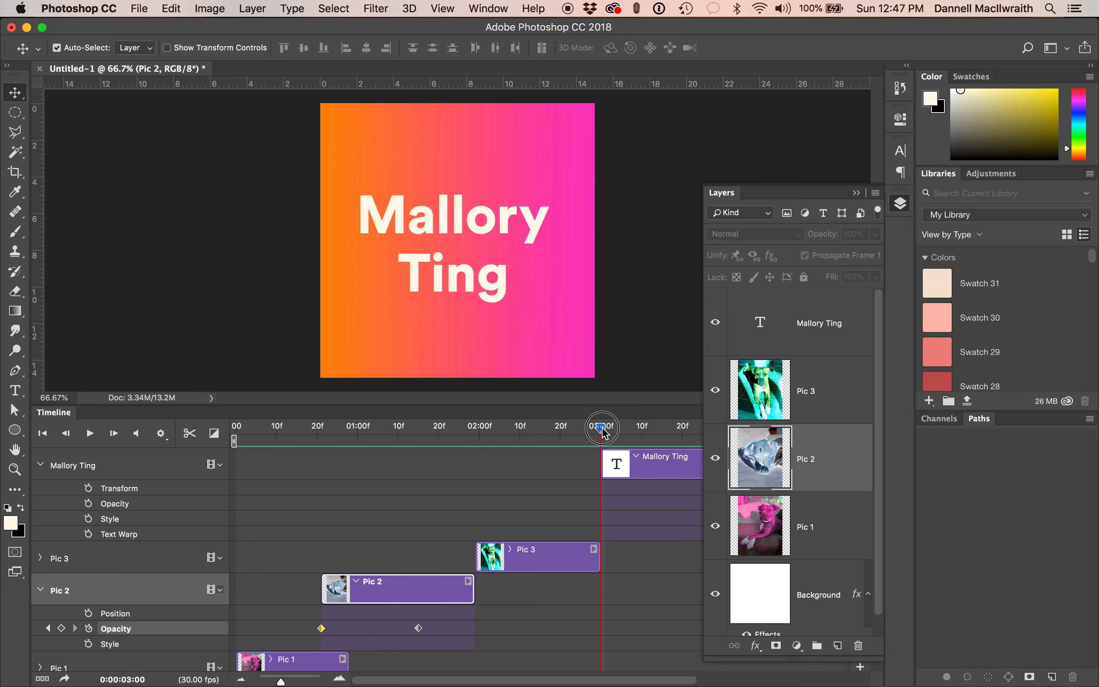
{"action": "left_click", "coordinate": [817, 328]}
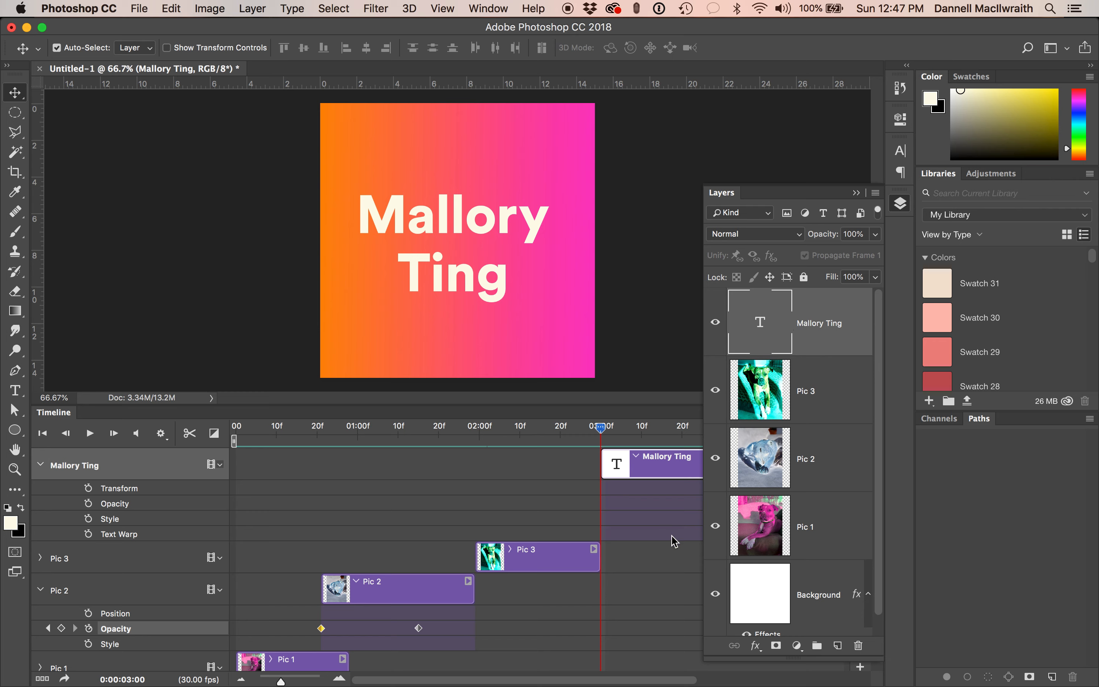
{"action": "left_click", "coordinate": [758, 650]}
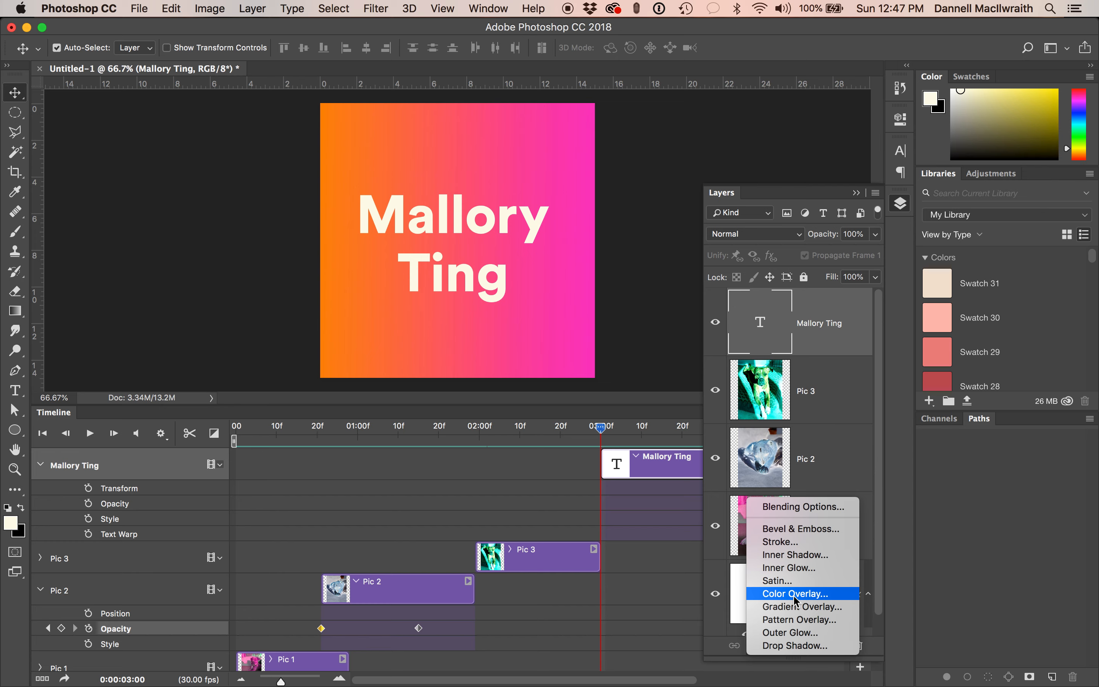
{"action": "left_click", "coordinate": [795, 635]}
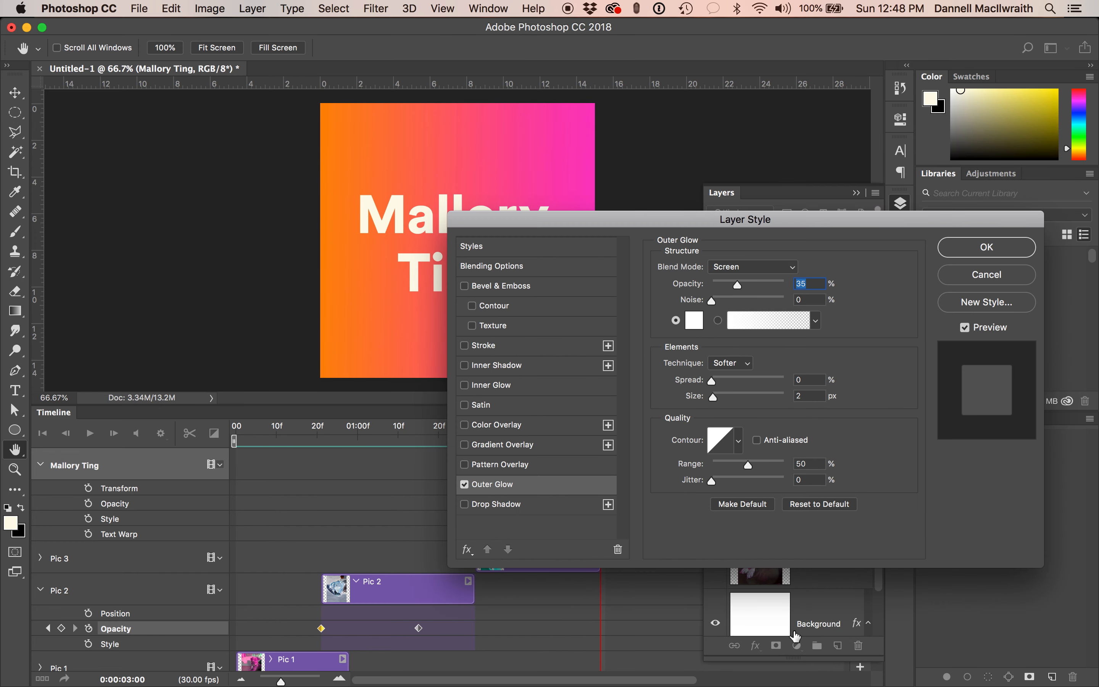
{"action": "left_click_drag", "start_coordinate": [733, 223], "coordinate": [746, 247]}
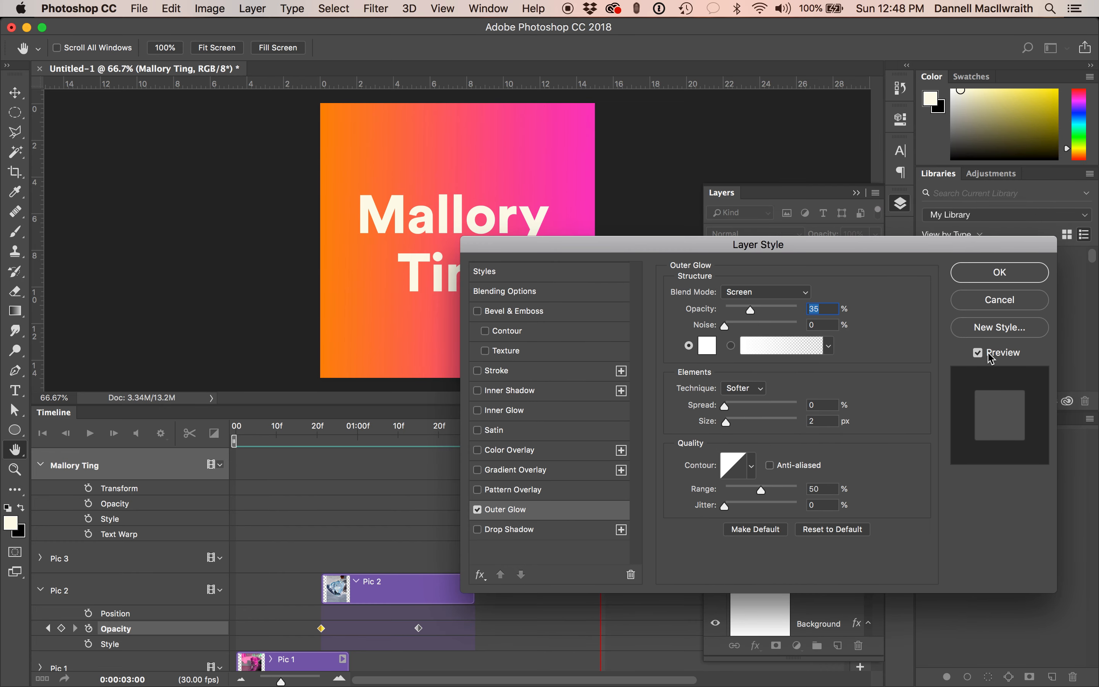
Set the outer glow color to the pink f815b0 sampled from the background gradient.
{"action": "left_click", "coordinate": [707, 345]}
{"action": "left_click", "coordinate": [477, 108]}
{"action": "left_click", "coordinate": [582, 121]}
{"action": "left_click", "coordinate": [432, 115]}
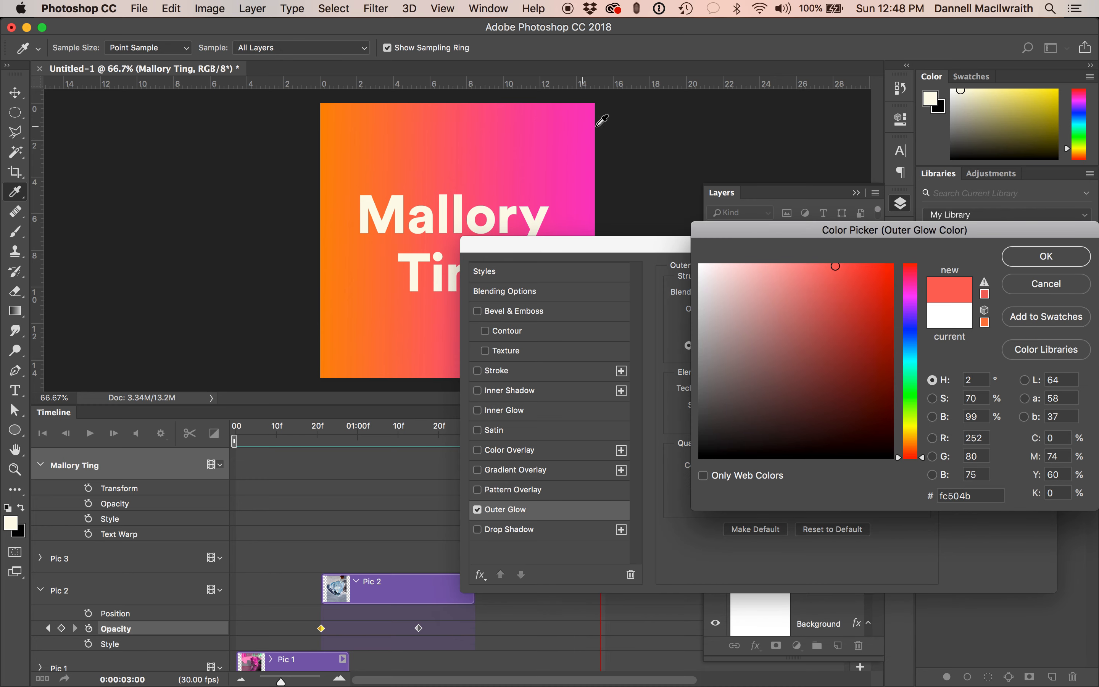
{"action": "left_click", "coordinate": [587, 119]}
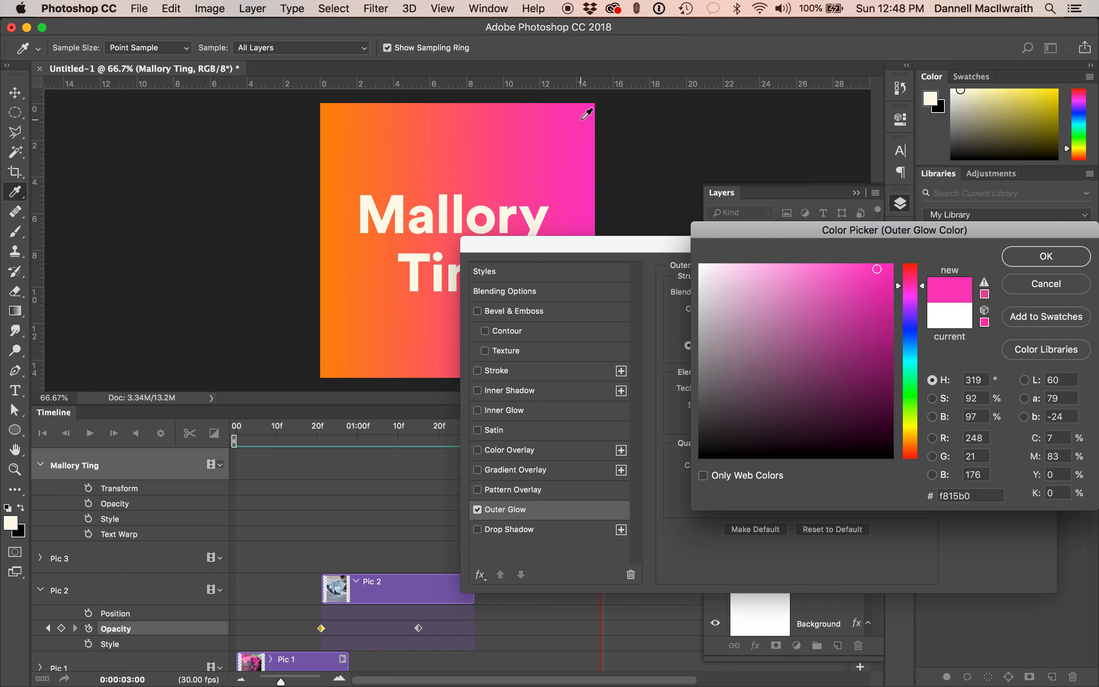
{"action": "left_click", "coordinate": [1045, 259]}
Set the outer glow's opacity to 89%, spread to 24% and size to 43 px, and apply the layer style.
{"action": "left_click_drag", "start_coordinate": [750, 311], "coordinate": [791, 313]}
{"action": "mouse_move", "coordinate": [736, 405]}
{"action": "left_mouse_down"}
{"action": "mouse_move", "coordinate": [757, 405]}
{"action": "mouse_move", "coordinate": [747, 421]}
{"action": "mouse_move", "coordinate": [760, 422]}
{"action": "mouse_move", "coordinate": [740, 422]}
{"action": "mouse_move", "coordinate": [744, 409]}
{"action": "left_mouse_up"}
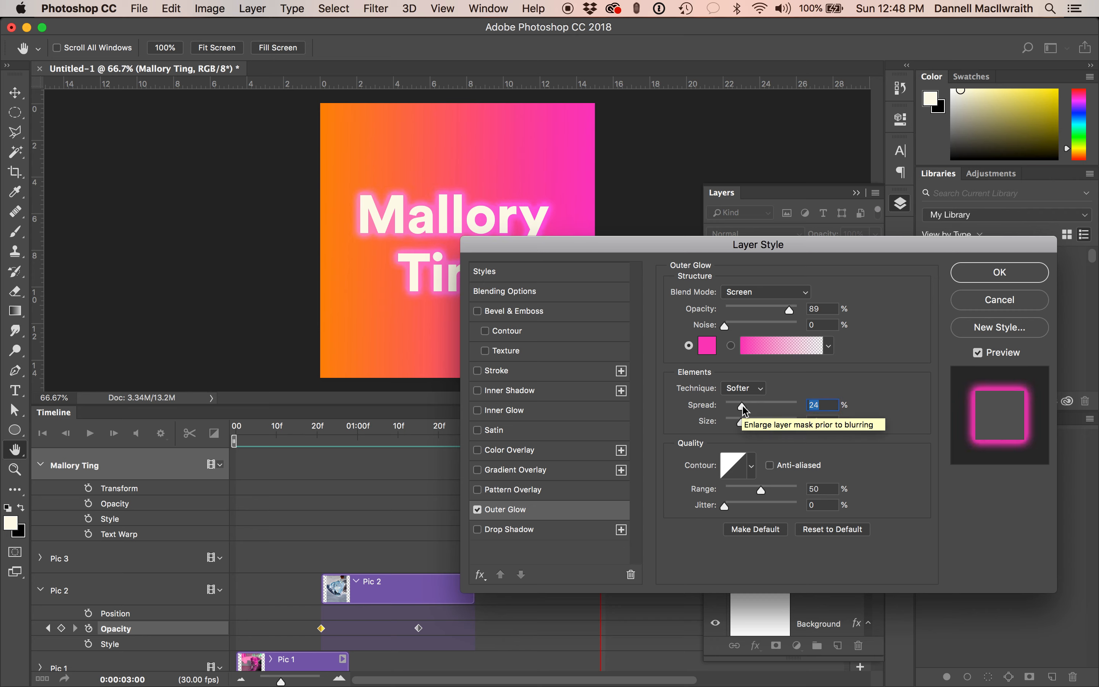
{"action": "left_click", "coordinate": [1015, 277]}
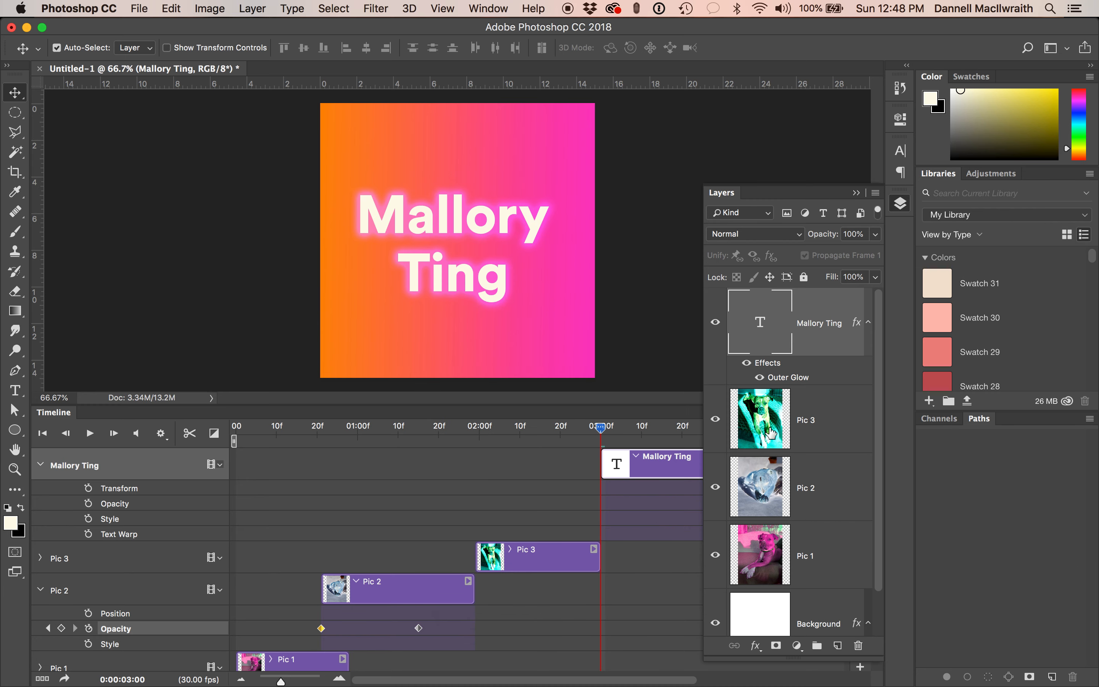
Add style keyframes to the name text track at 0:00:03:00 and 0:00:03:21.
{"action": "left_click", "coordinate": [89, 519]}
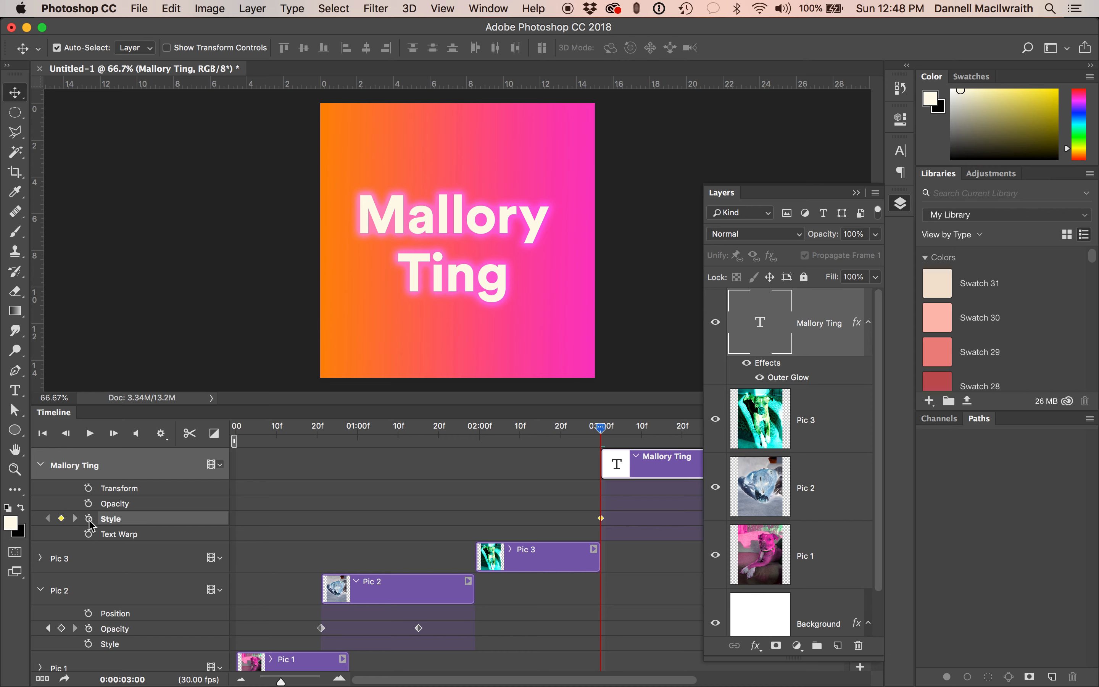
{"action": "left_click_drag", "start_coordinate": [600, 431], "coordinate": [686, 427]}
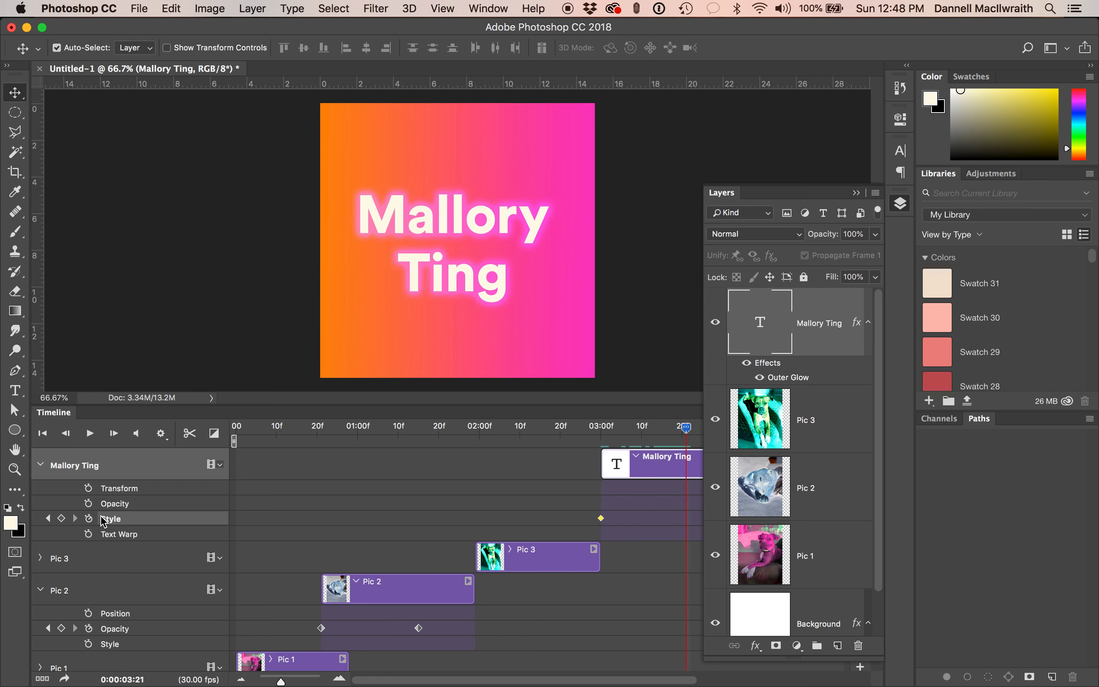
{"action": "left_click", "coordinate": [62, 518]}
Change the name text's outer glow color at 0:00:03:21 to the orange fe740f sampled from the background gradient.
{"action": "double_click", "coordinate": [772, 363]}
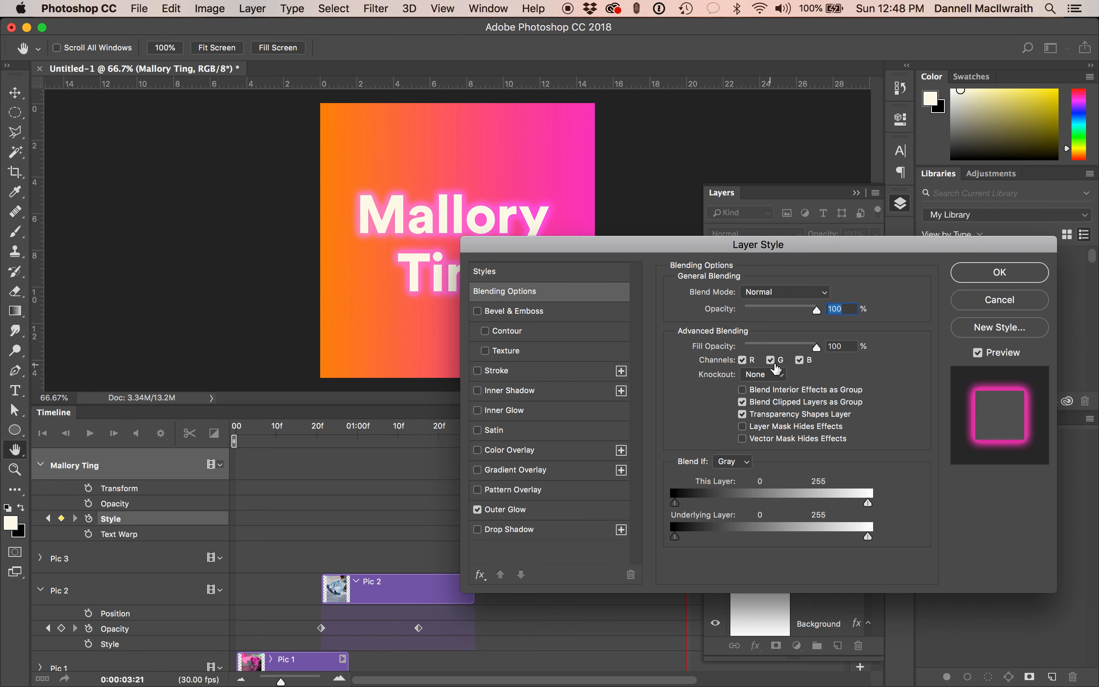
{"action": "left_click", "coordinate": [556, 513]}
{"action": "left_click", "coordinate": [707, 347]}
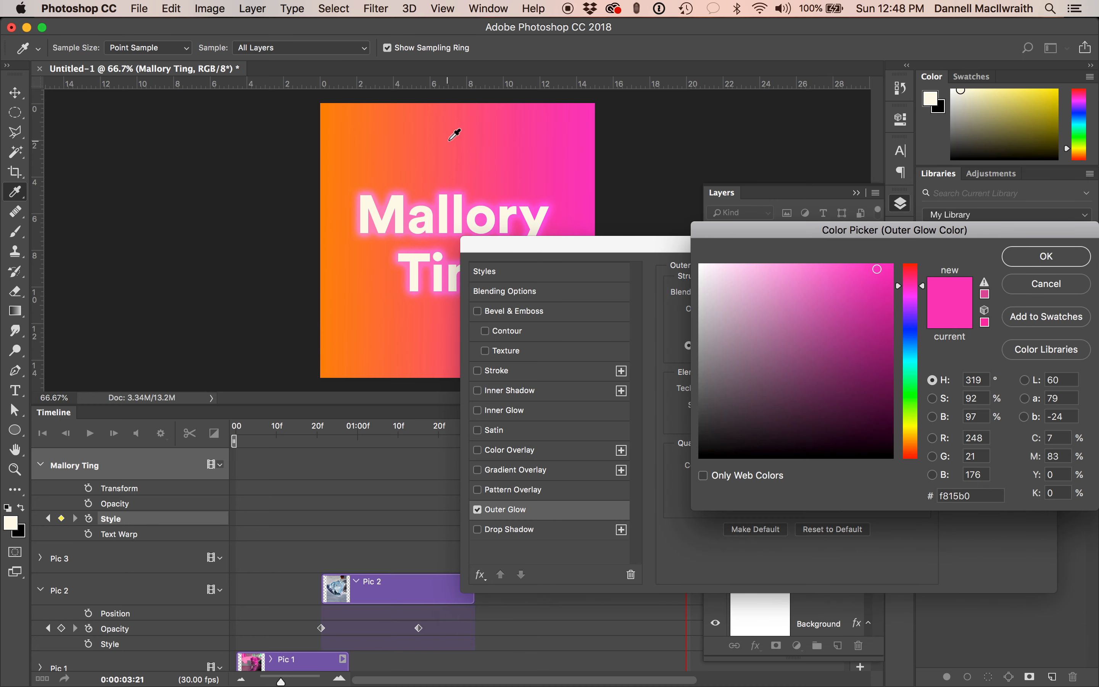
{"action": "left_click", "coordinate": [331, 124]}
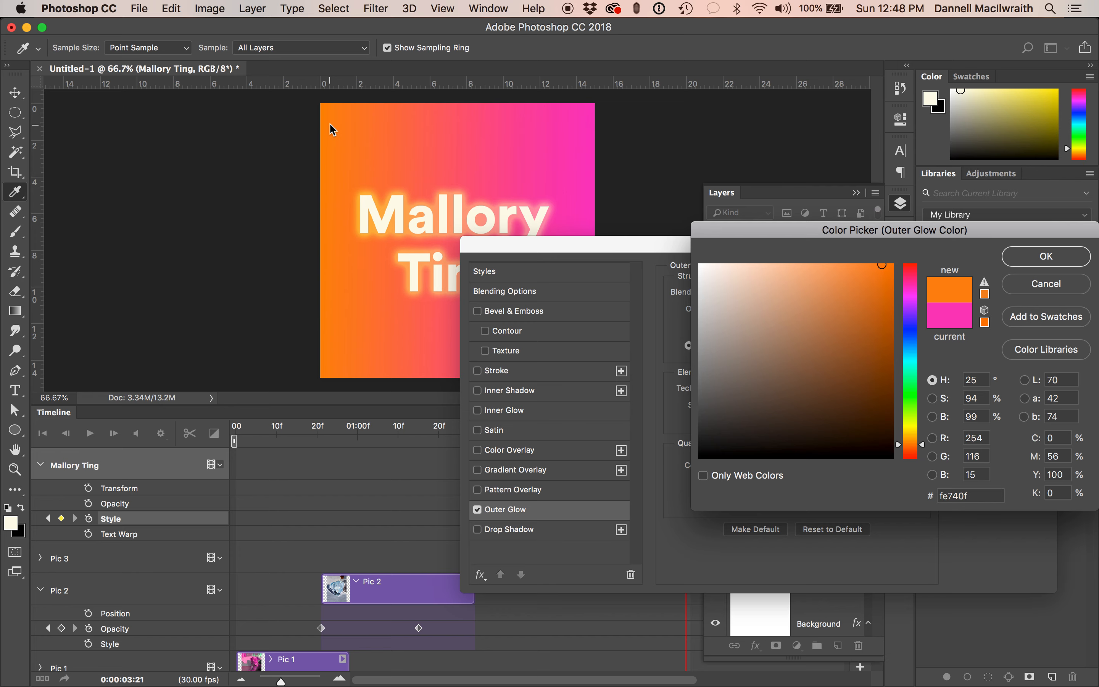
{"action": "key", "text": "Return"}
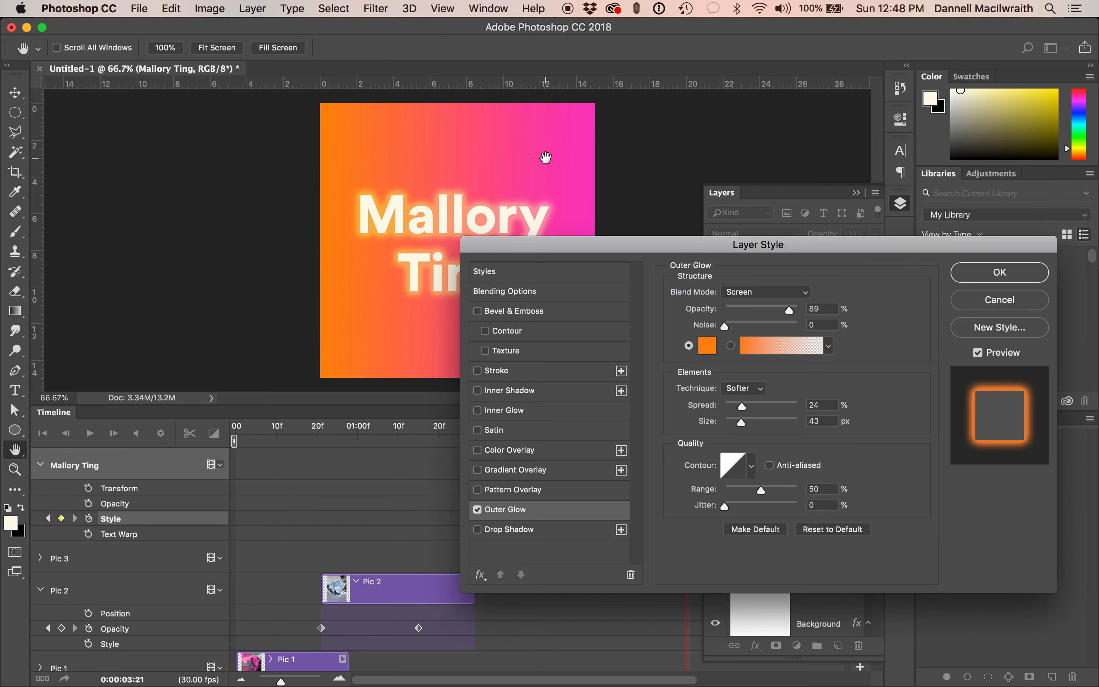
{"action": "left_click", "coordinate": [1036, 275]}
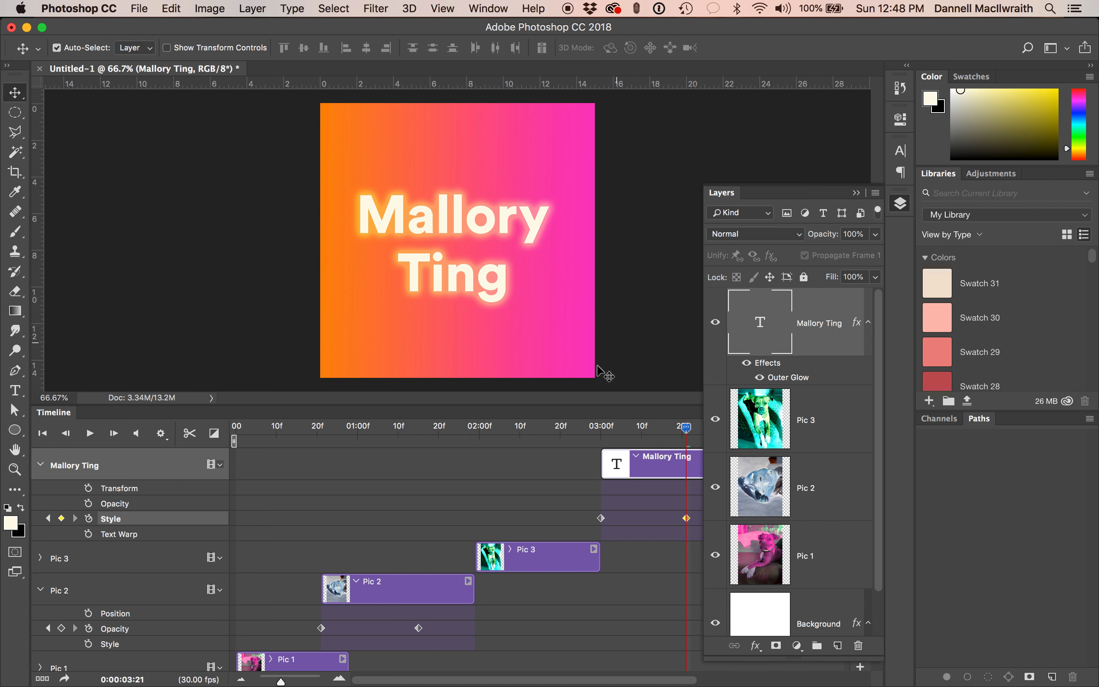
Add a style keyframe to the name text track at 0:00:04:09.
{"action": "left_click", "coordinate": [856, 192]}
{"action": "left_click_drag", "start_coordinate": [686, 427], "coordinate": [762, 437]}
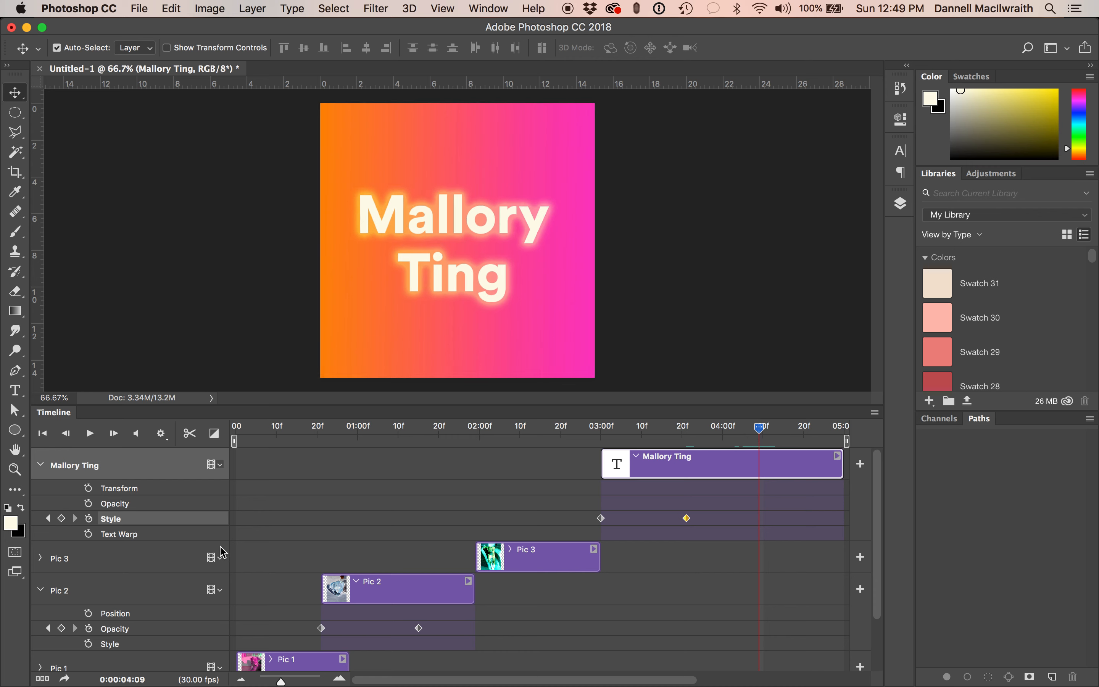
{"action": "left_click", "coordinate": [62, 519]}
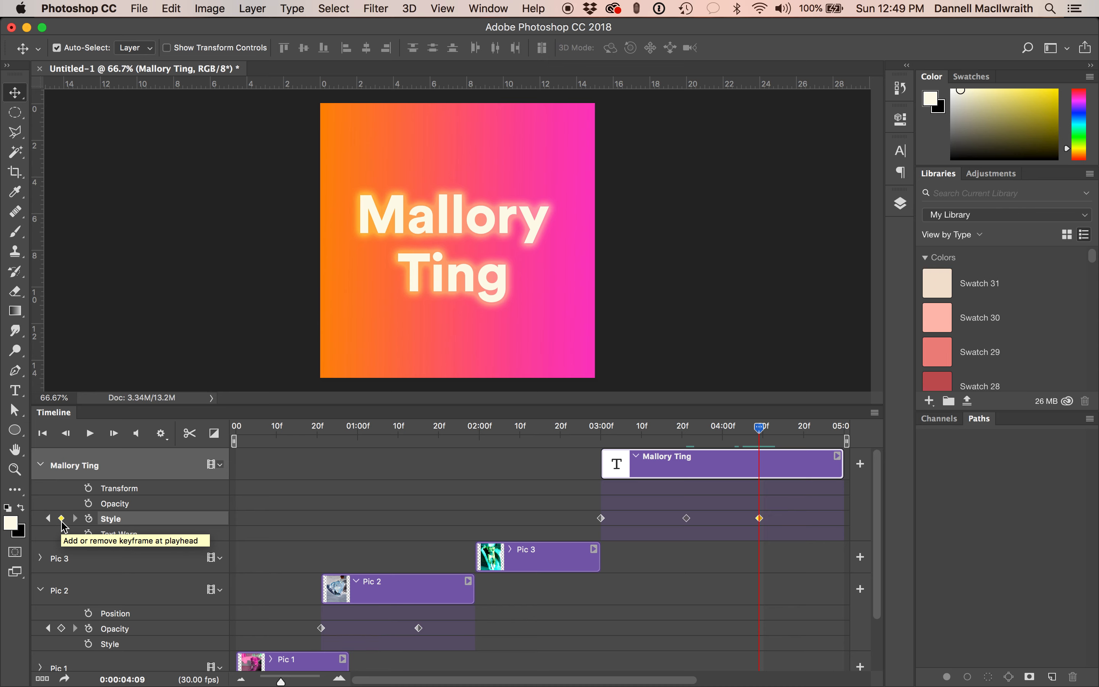
Change the name text's outer glow color at 0:00:04:09 to the coral fb4a55 sampled from the middle of the background gradient.
{"action": "left_click", "coordinate": [899, 205]}
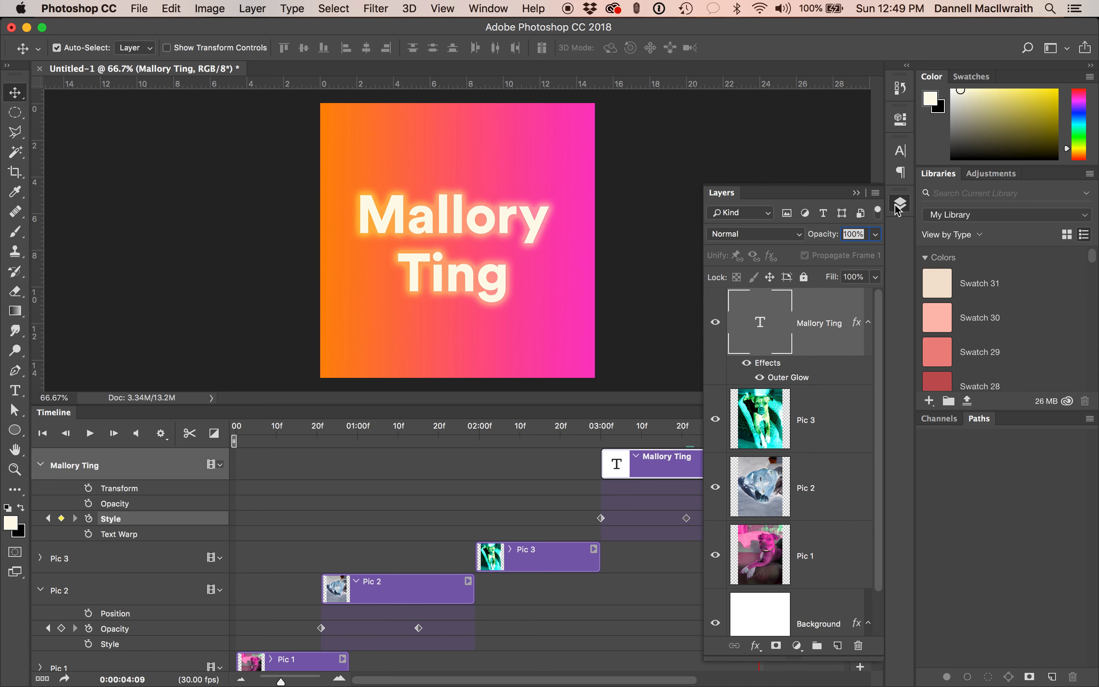
{"action": "double_click", "coordinate": [767, 370]}
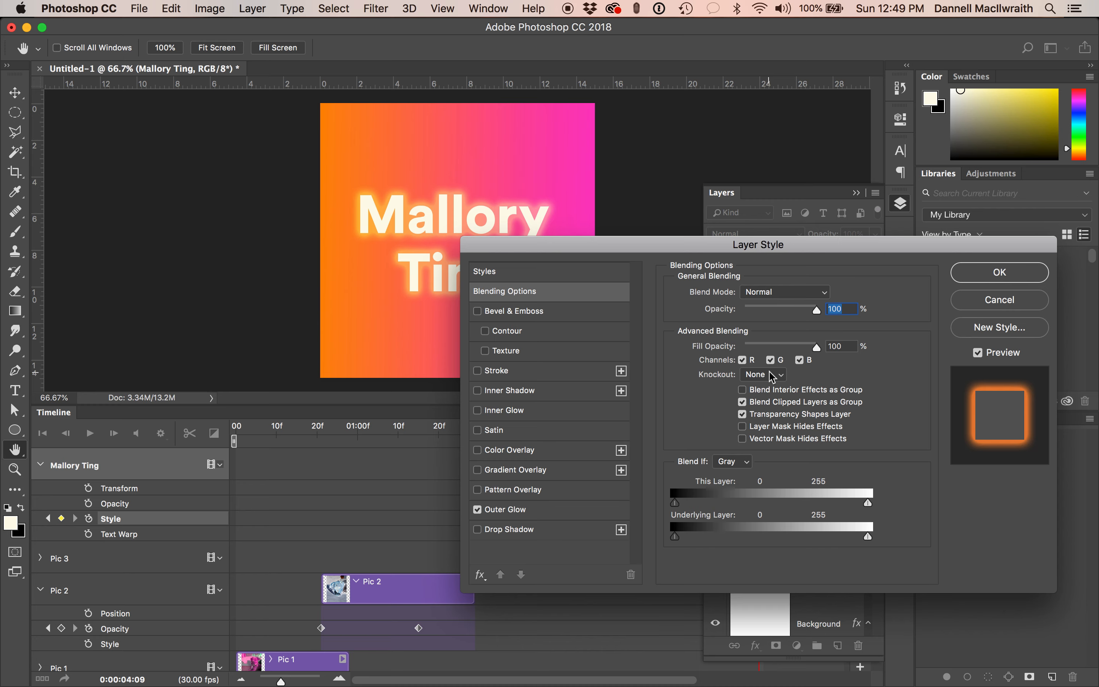
{"action": "left_click", "coordinate": [546, 516]}
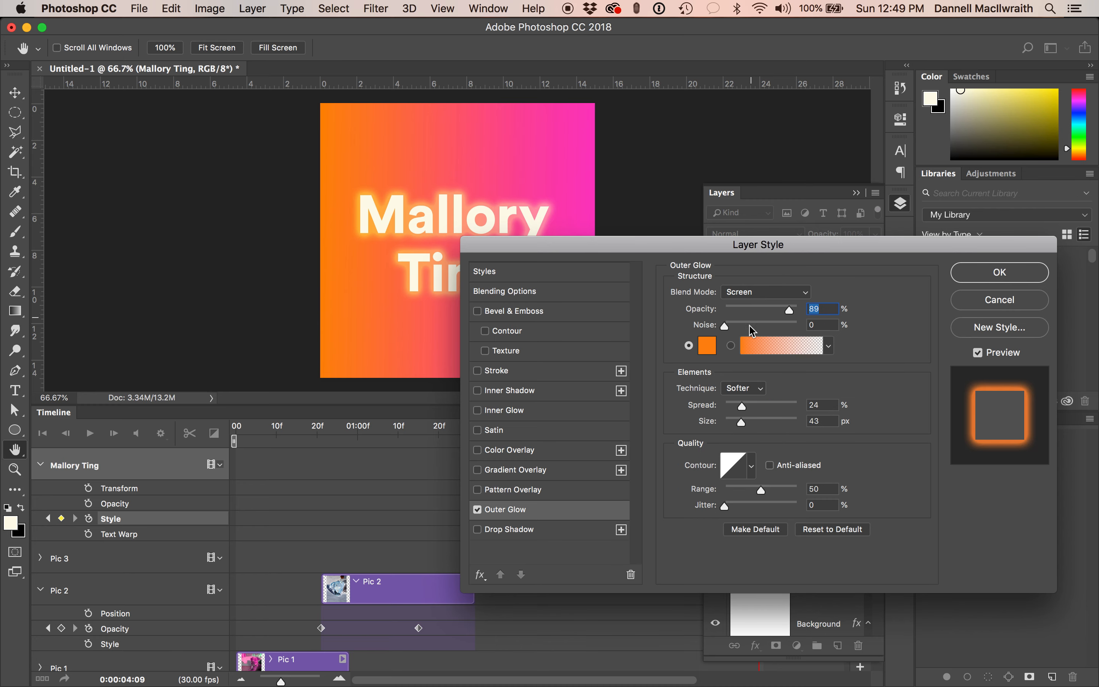
{"action": "left_click", "coordinate": [707, 345]}
{"action": "left_click", "coordinate": [442, 359]}
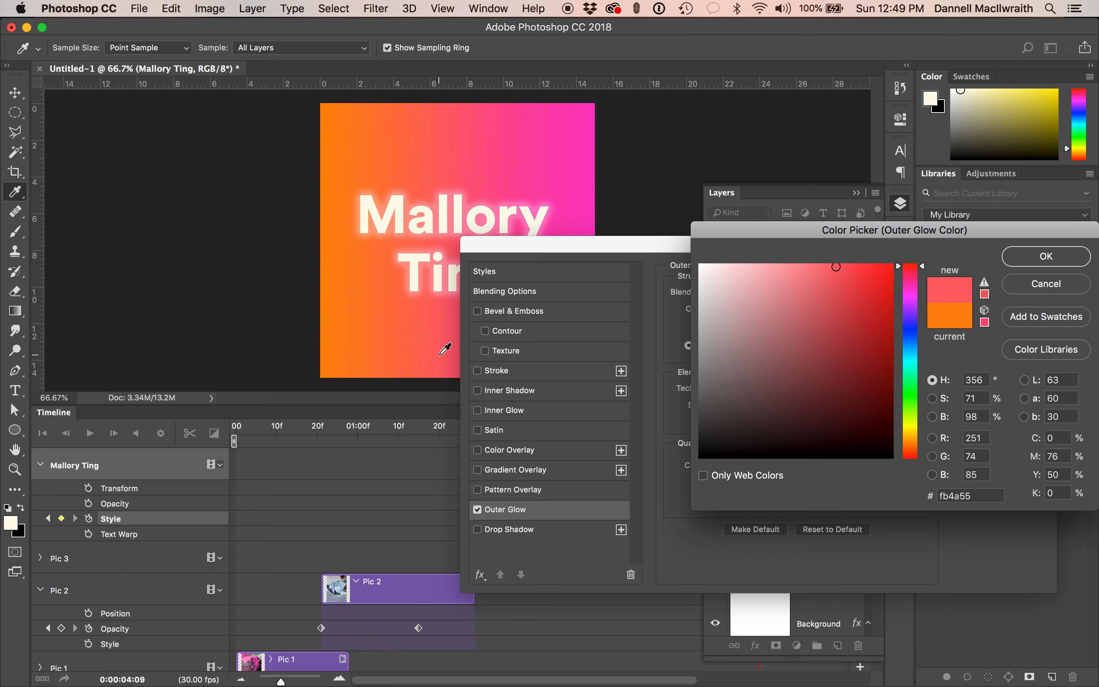
{"action": "key", "text": "Return"}
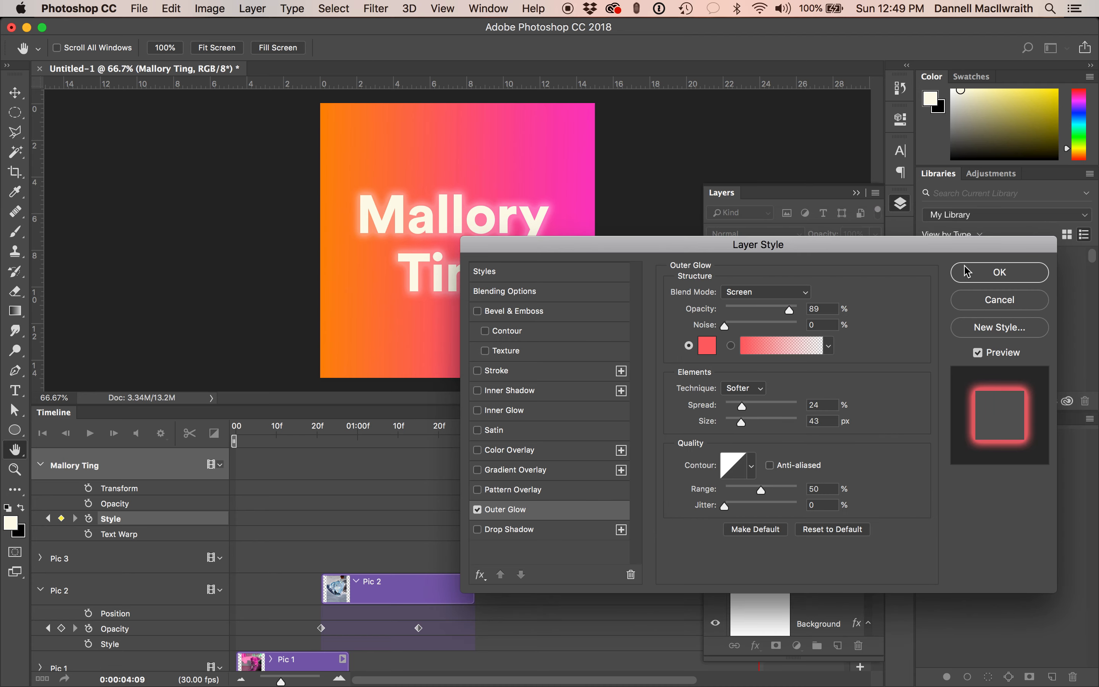
{"action": "left_click", "coordinate": [994, 283]}
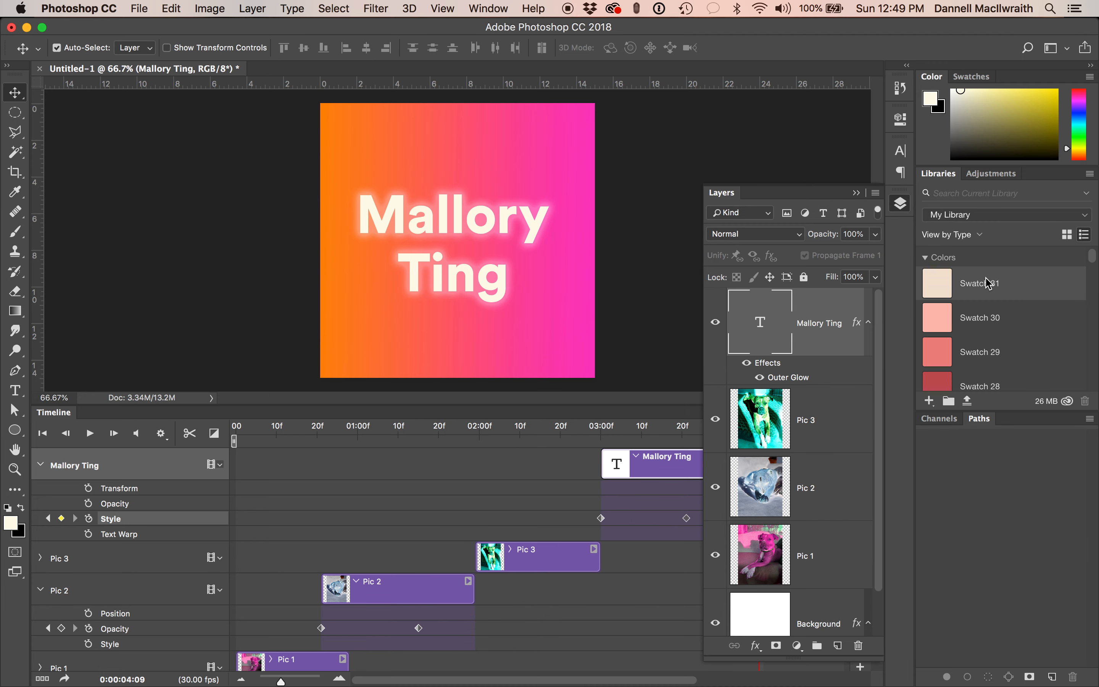
Return the playhead to the start of the timeline and preview the animation.
{"action": "left_click", "coordinate": [857, 193]}
{"action": "left_click_drag", "start_coordinate": [743, 431], "coordinate": [212, 462]}
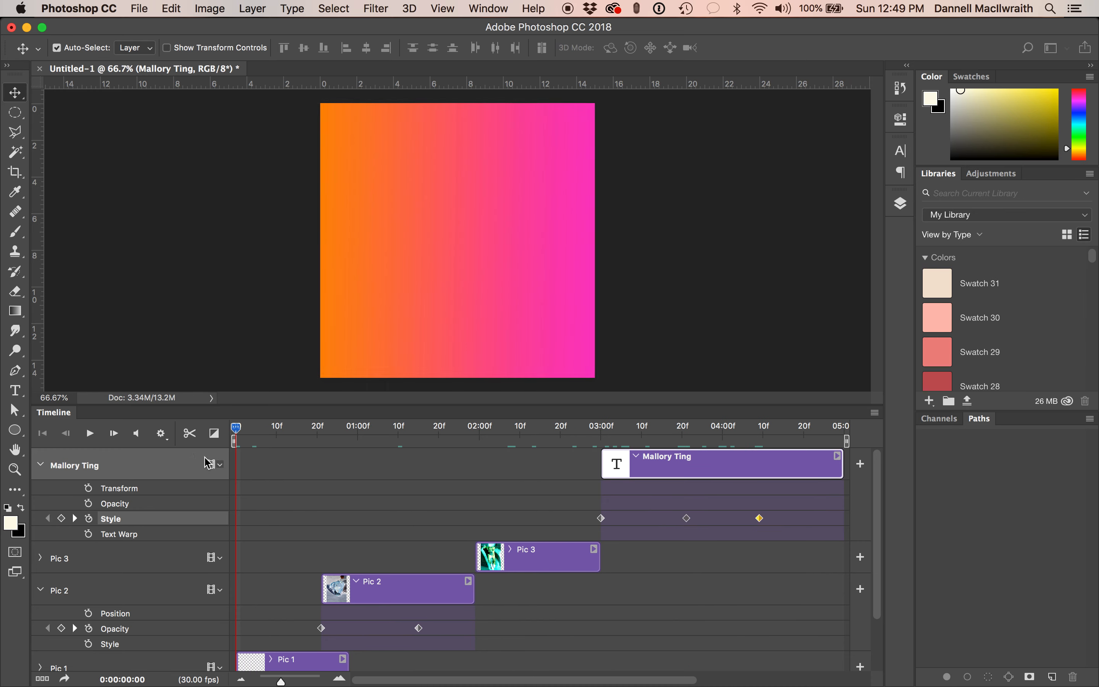
{"action": "key", "text": "space"}
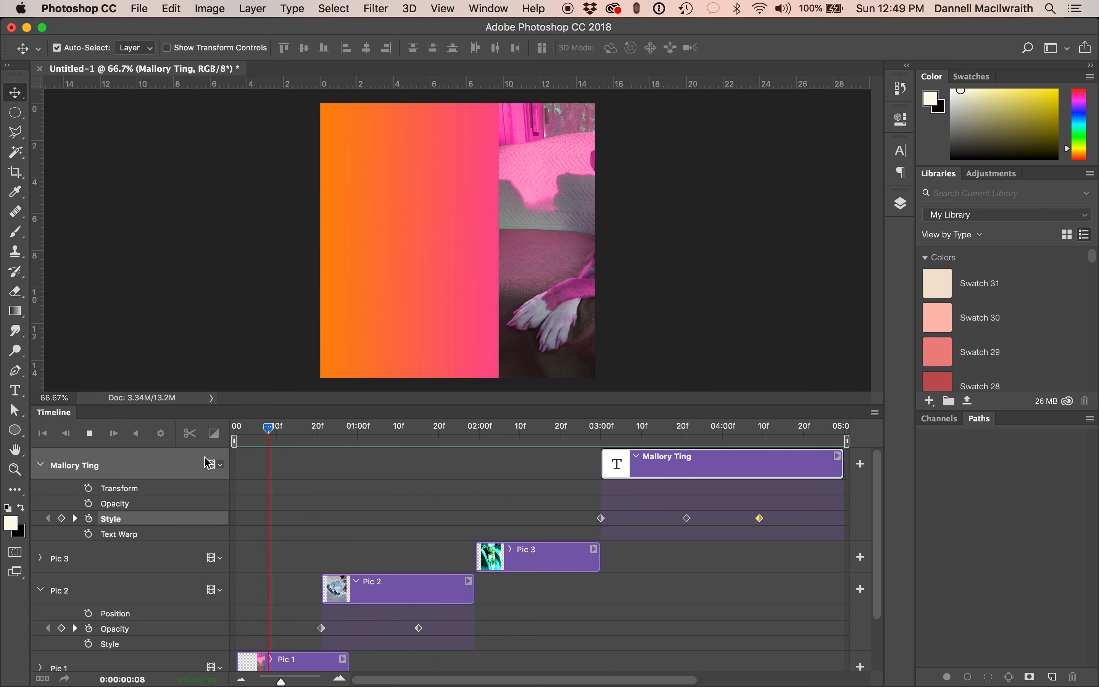
{"action": "key", "text": "space"}
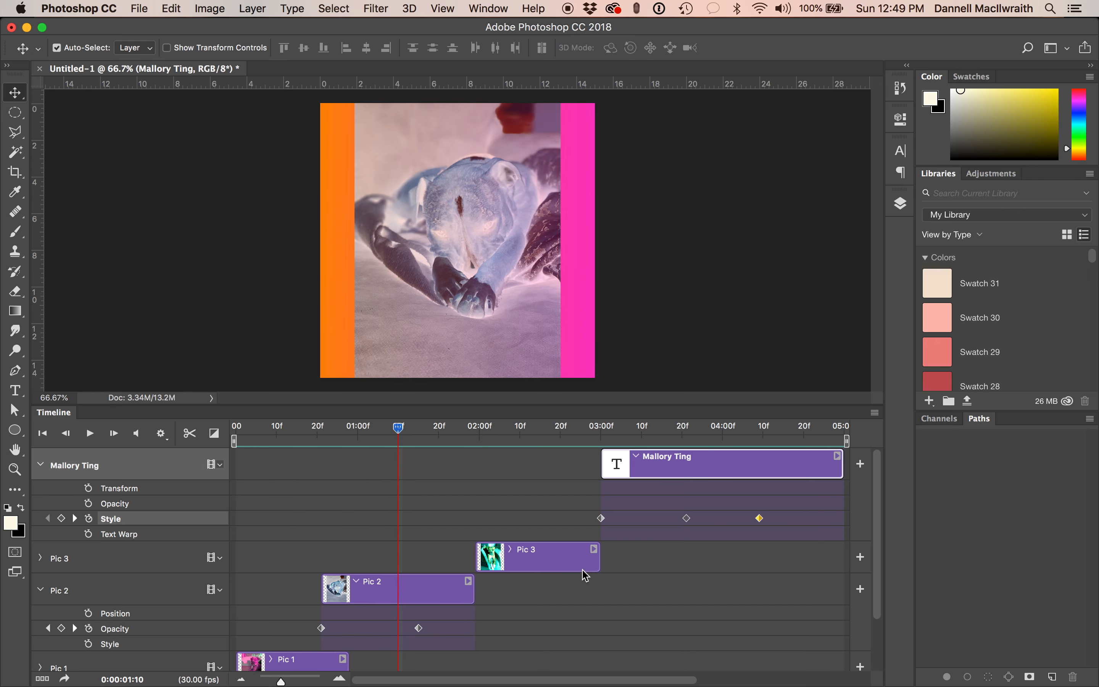
Extend the Pic 3 clip to the end of the timeline at 05:00 and trim its start to about 03:11.
{"action": "left_click", "coordinate": [557, 564]}
{"action": "left_click_drag", "start_coordinate": [599, 557], "coordinate": [840, 555]}
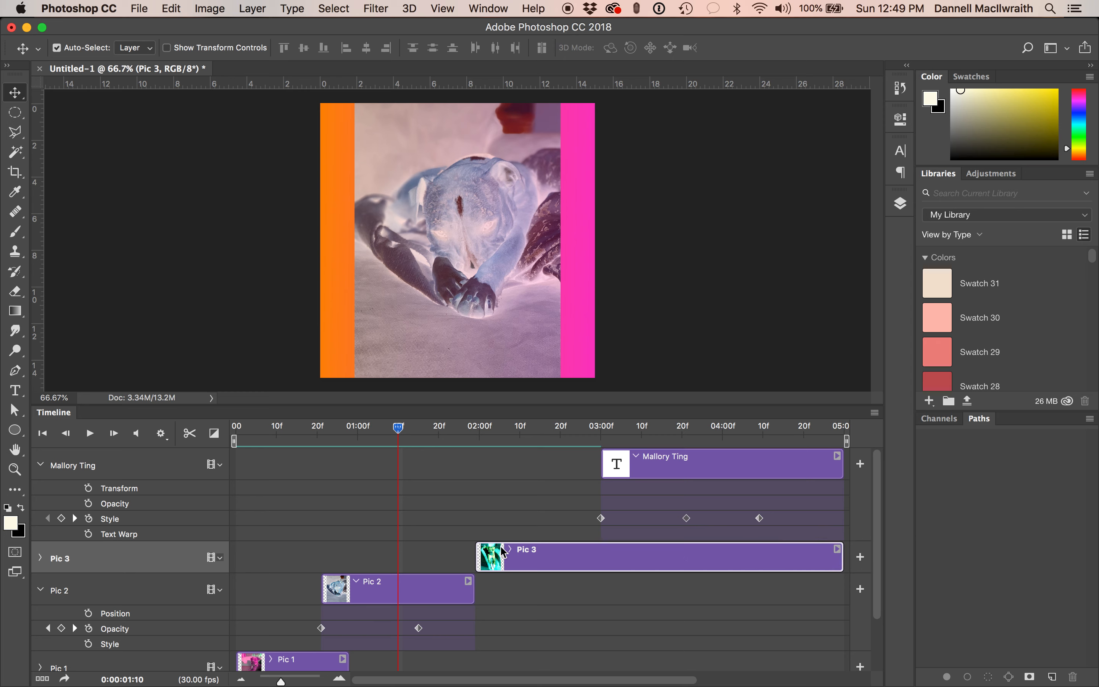
{"action": "left_click_drag", "start_coordinate": [475, 558], "coordinate": [645, 543]}
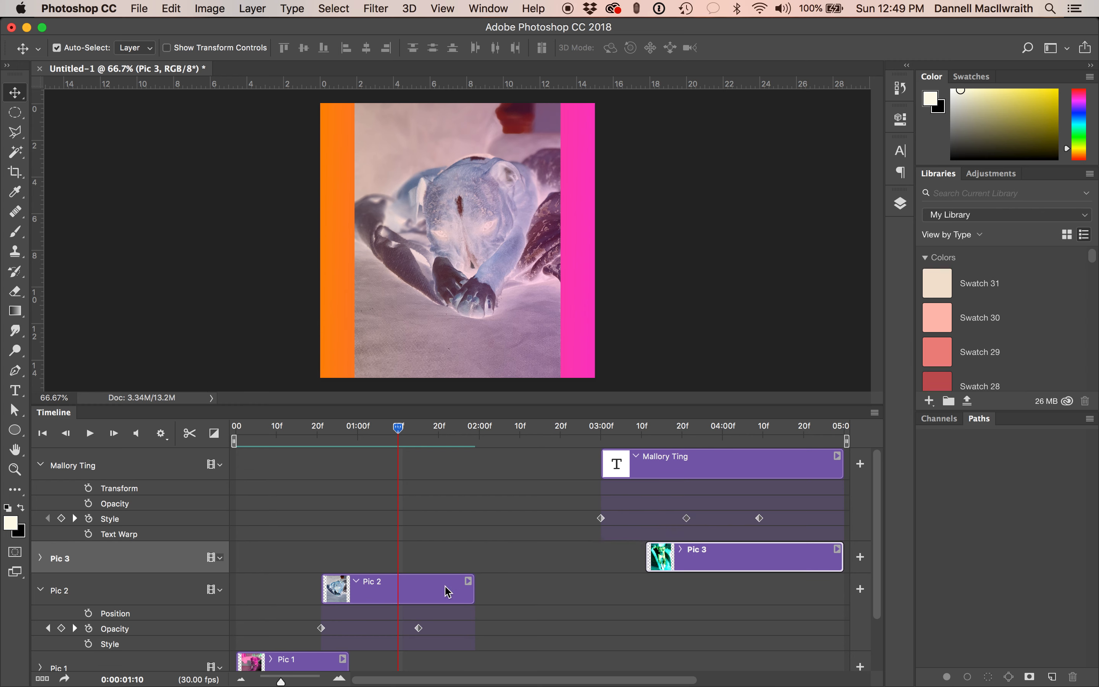
Shift the Pic 2 clip to end at about 03:13, extend its start back to about 01:18, and lengthen Pic 1 to meet it.
{"action": "left_click_drag", "start_coordinate": [445, 598], "coordinate": [595, 593]}
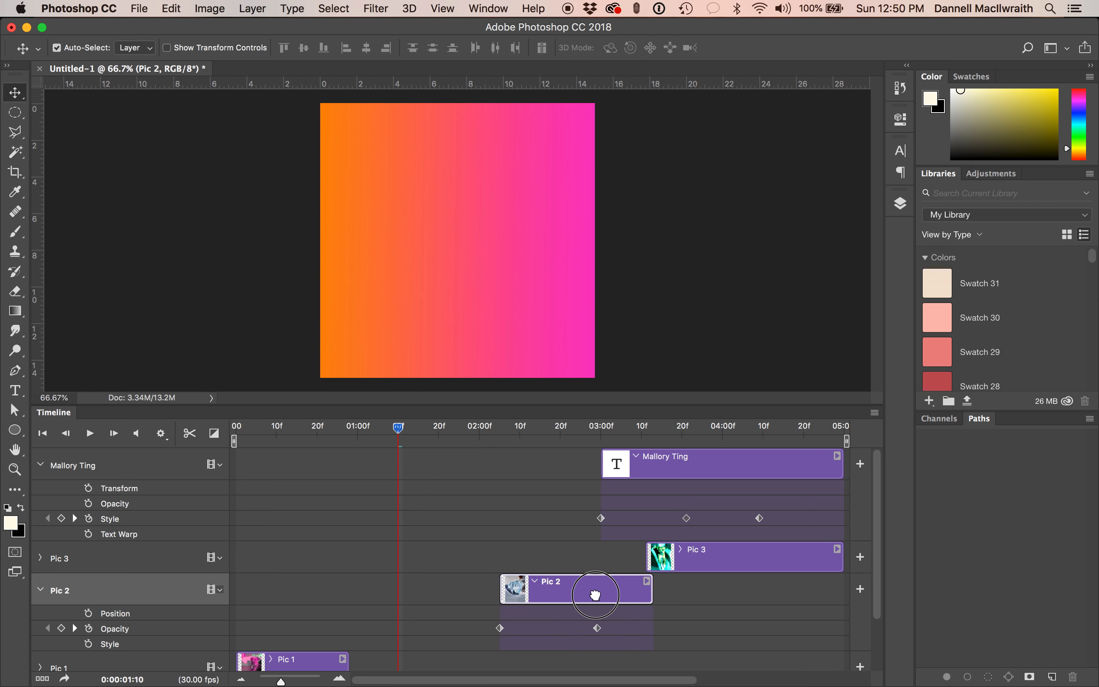
{"action": "left_click_drag", "start_coordinate": [500, 596], "coordinate": [432, 595]}
{"action": "scroll", "coordinate": [431, 599], "scroll_direction": "down", "scroll_amount": 2}
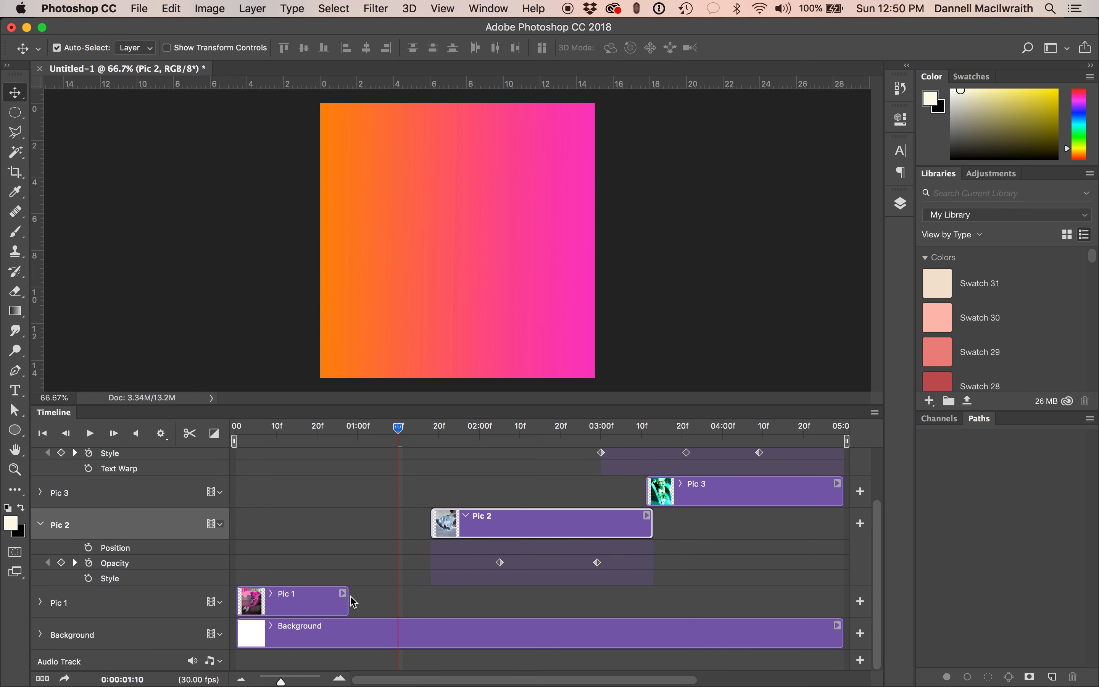
{"action": "left_click_drag", "start_coordinate": [349, 601], "coordinate": [429, 603]}
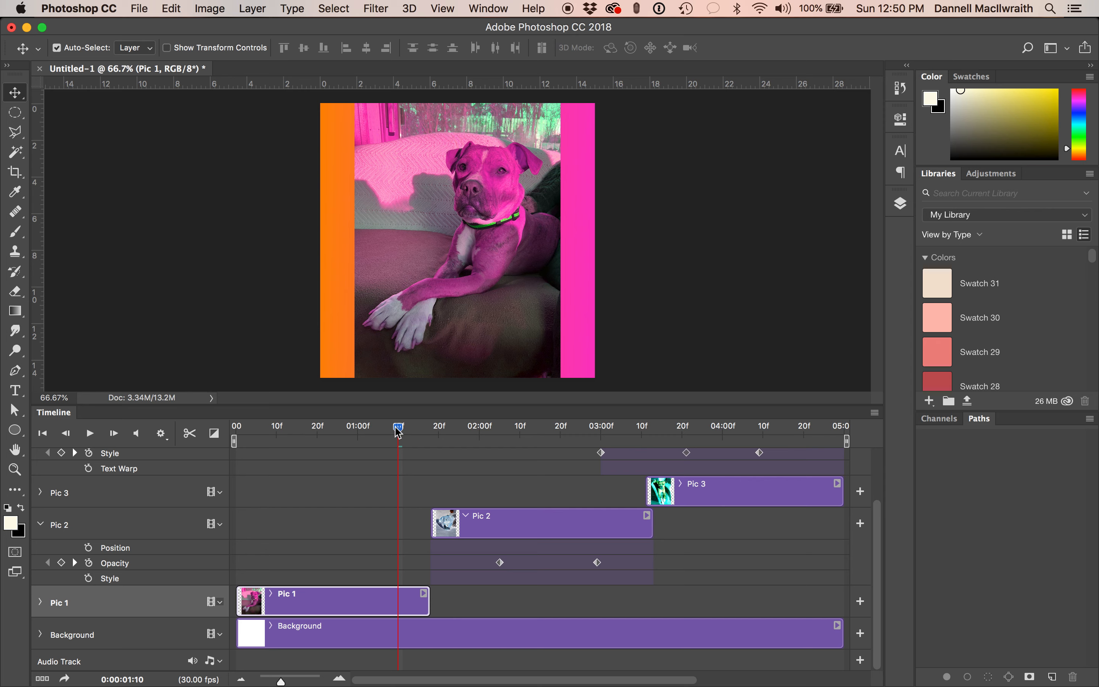
Play the retimed animation from the first frame to check the clip transitions.
{"action": "left_click_drag", "start_coordinate": [396, 428], "coordinate": [94, 430]}
{"action": "key", "text": "space"}
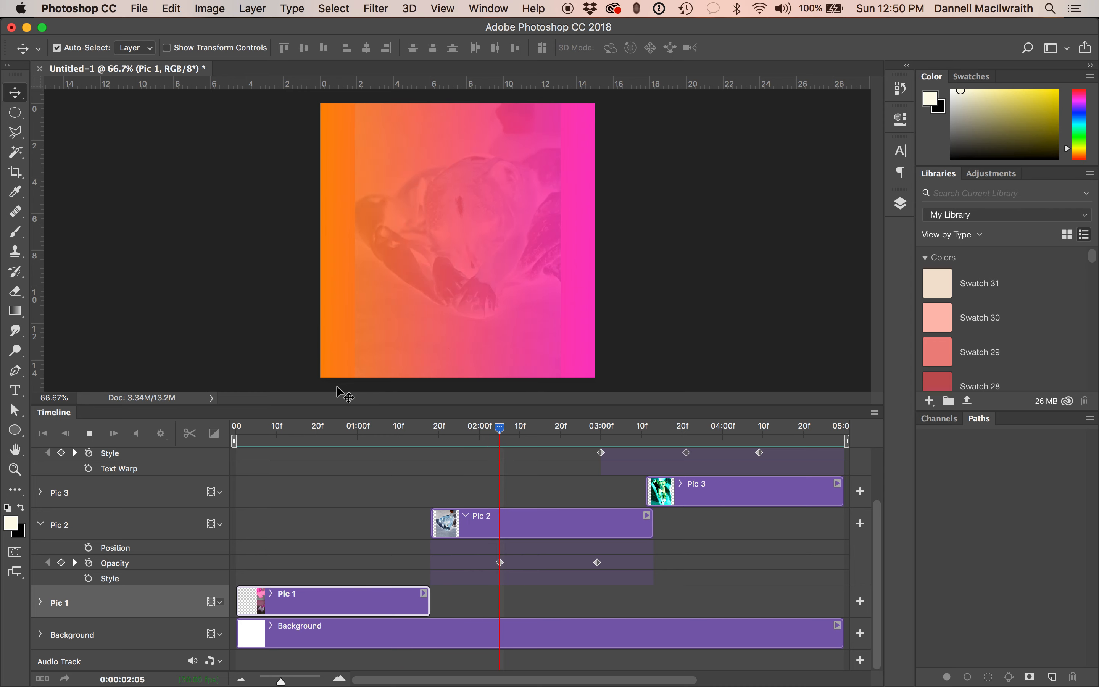
{"action": "key", "text": "space"}
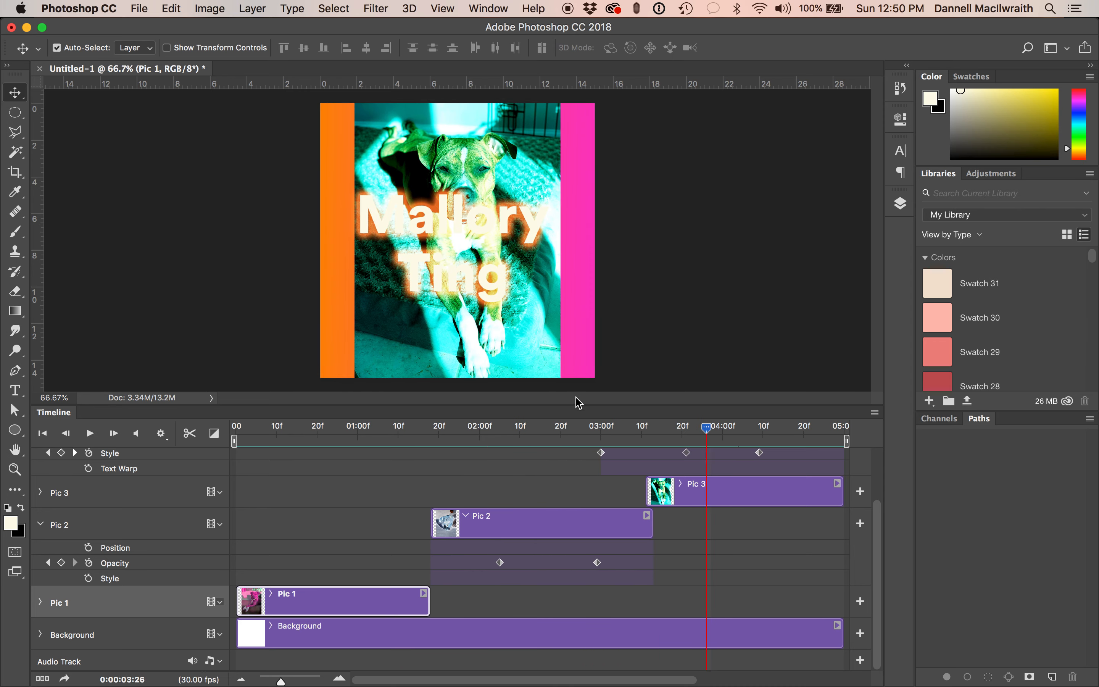
Collapse the properties of the name text track and the Pic 2 track in the timeline.
{"action": "scroll", "coordinate": [270, 482], "scroll_direction": "up", "scroll_amount": 3}
{"action": "scroll", "coordinate": [236, 485], "scroll_direction": "right", "scroll_amount": 1}
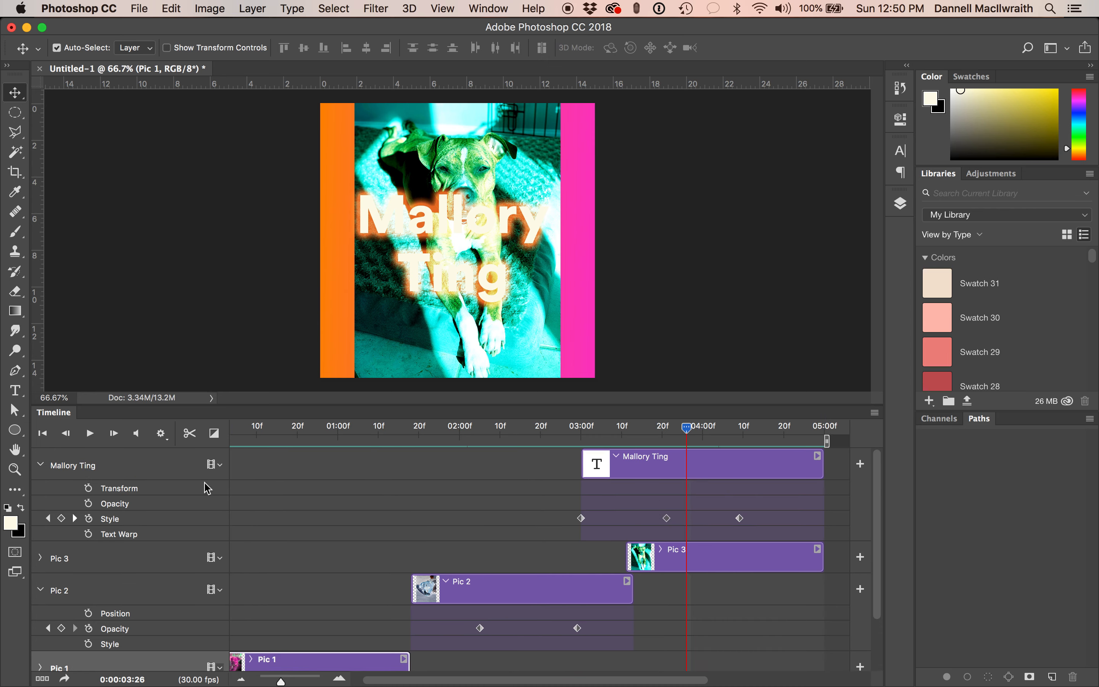
{"action": "left_click", "coordinate": [41, 465]}
{"action": "left_click", "coordinate": [42, 527]}
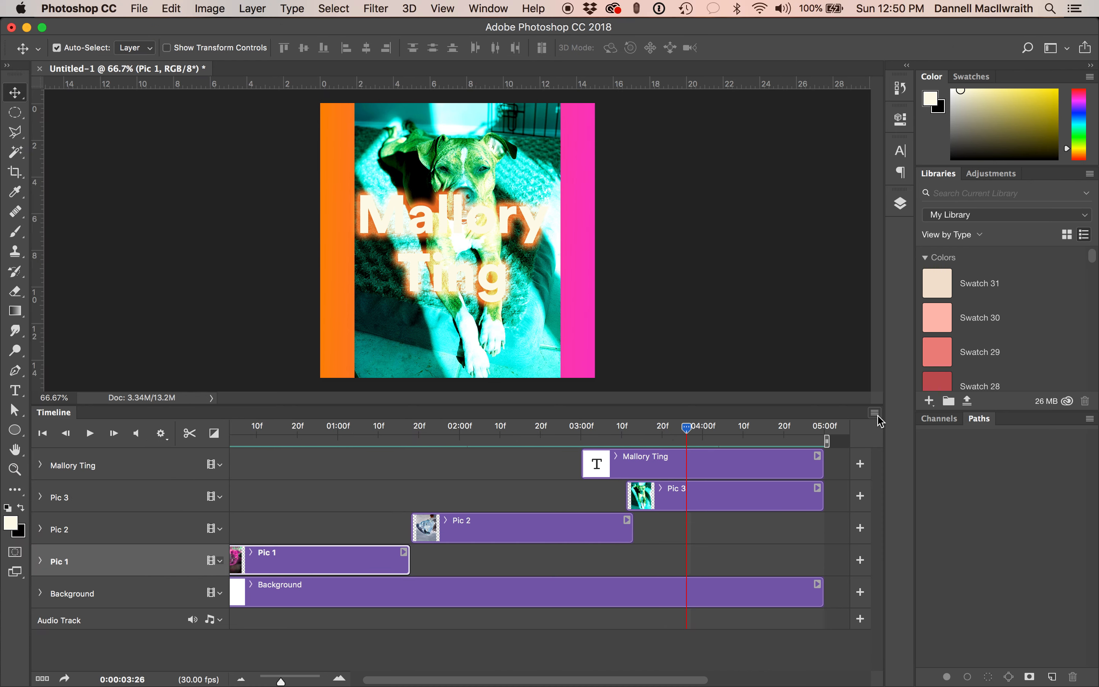
Open the Render Video settings for the timeline and name the output file Example.mp4.
{"action": "left_click", "coordinate": [878, 414]}
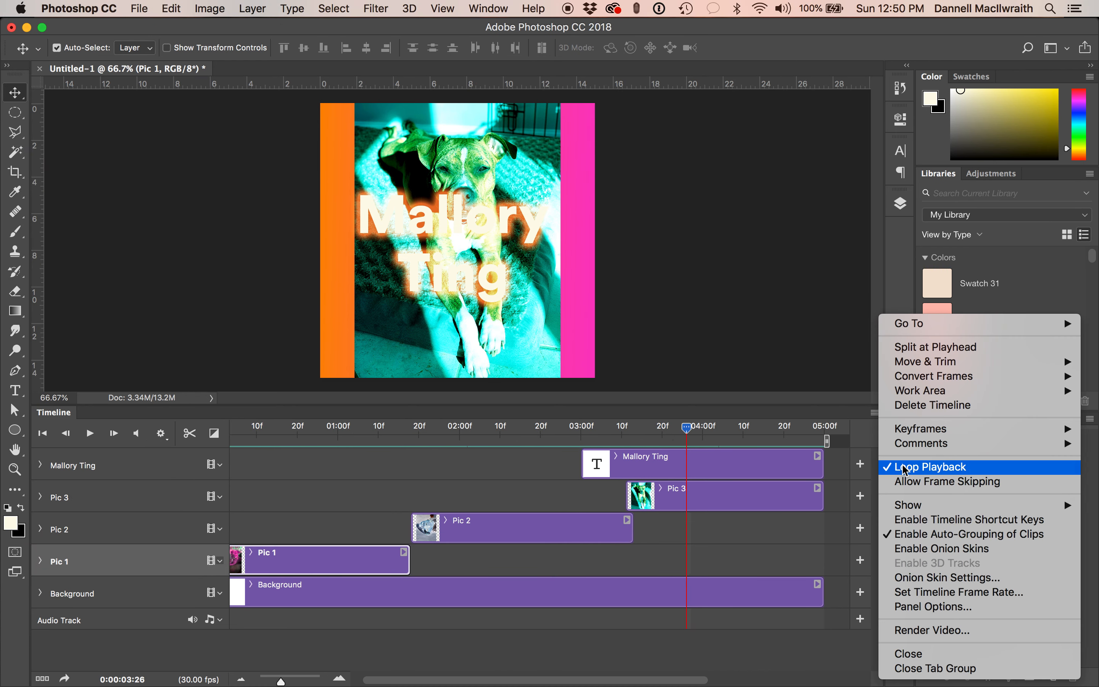
{"action": "left_click", "coordinate": [938, 632]}
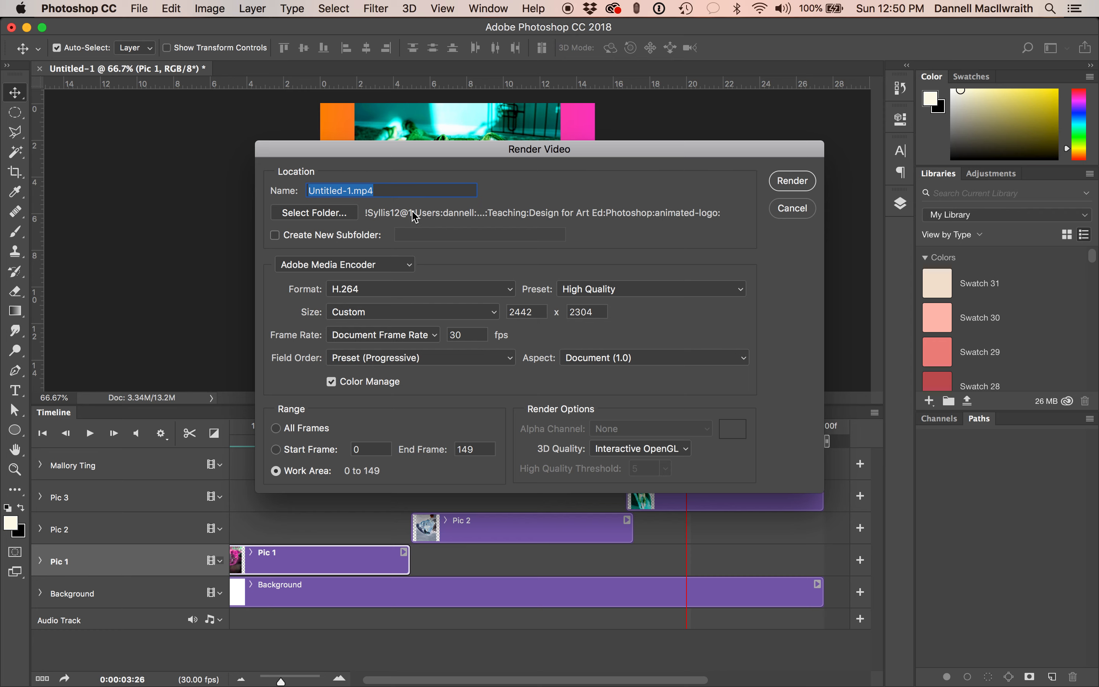
{"action": "left_click_drag", "start_coordinate": [379, 190], "coordinate": [271, 193]}
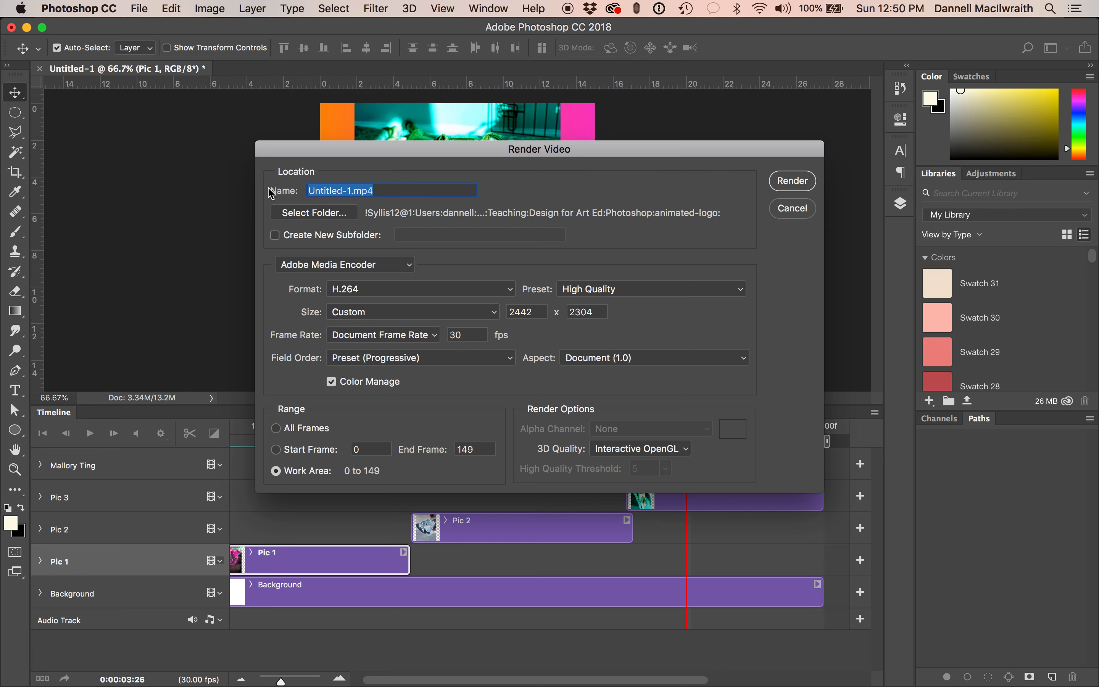
{"action": "left_click", "coordinate": [354, 190]}
{"action": "left_click_drag", "start_coordinate": [352, 190], "coordinate": [294, 191]}
{"action": "type", "text": "Example"}
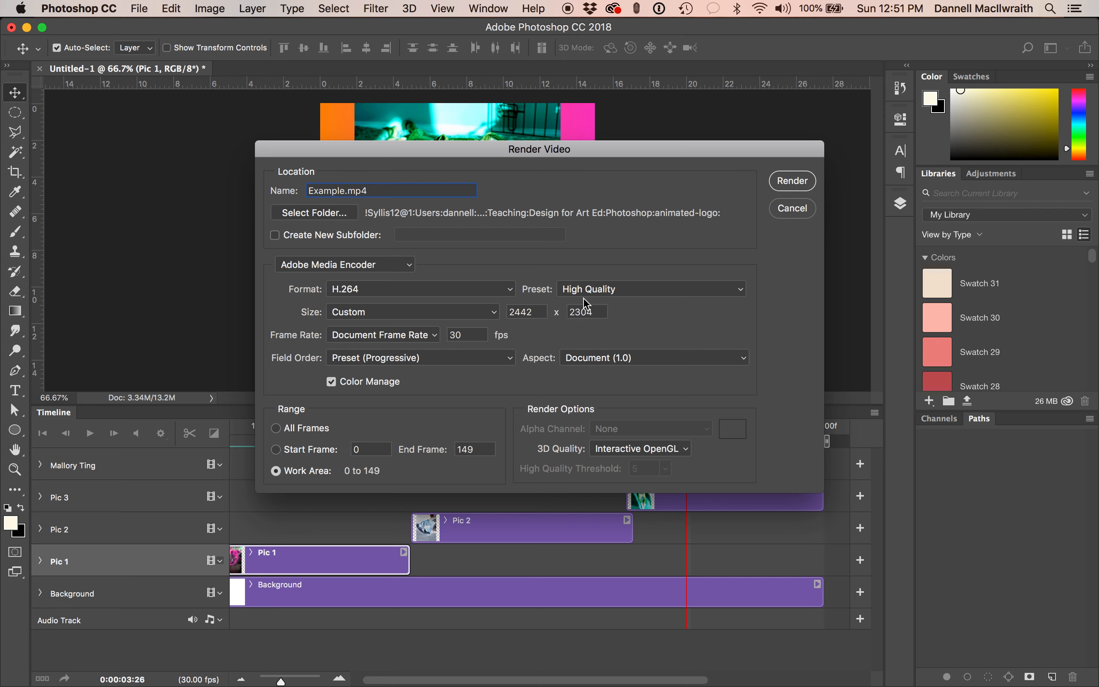
Set the rendered video's size to 1080 x 1080.
{"action": "left_click_drag", "start_coordinate": [537, 313], "coordinate": [477, 313]}
{"action": "type", "text": "1080"}
{"action": "key", "text": "Tab"}
{"action": "type", "text": "1080"}
Choose the Desktop as the output folder and render the H.264 video.
{"action": "left_click", "coordinate": [335, 217]}
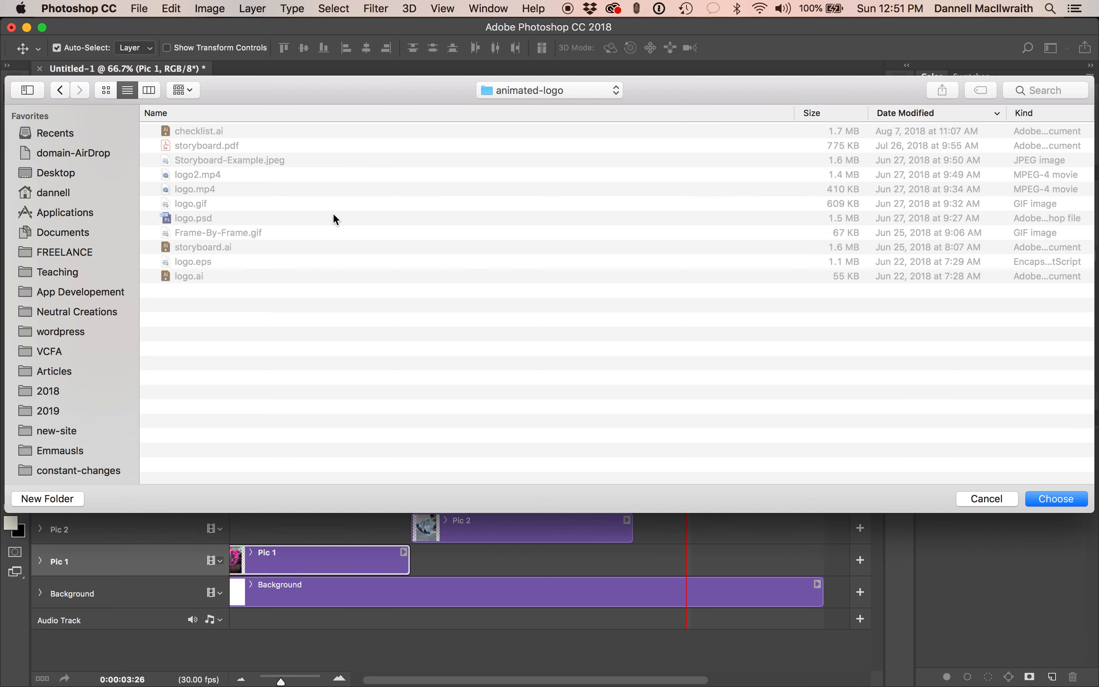
{"action": "key", "text": "Return"}
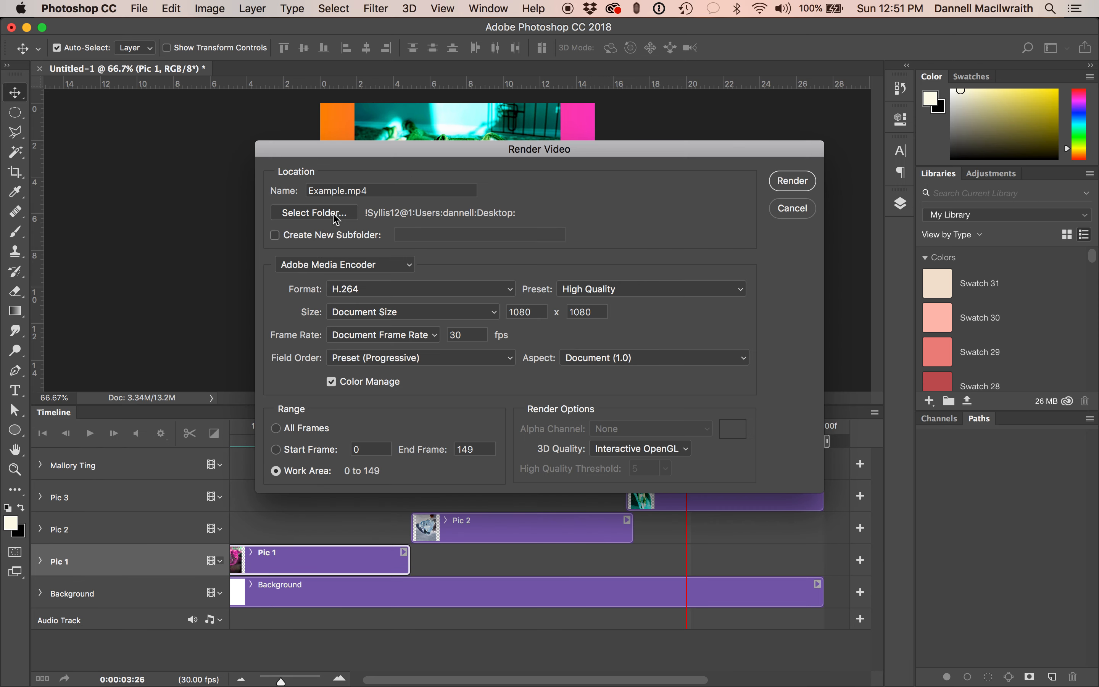
{"action": "left_click", "coordinate": [793, 181]}
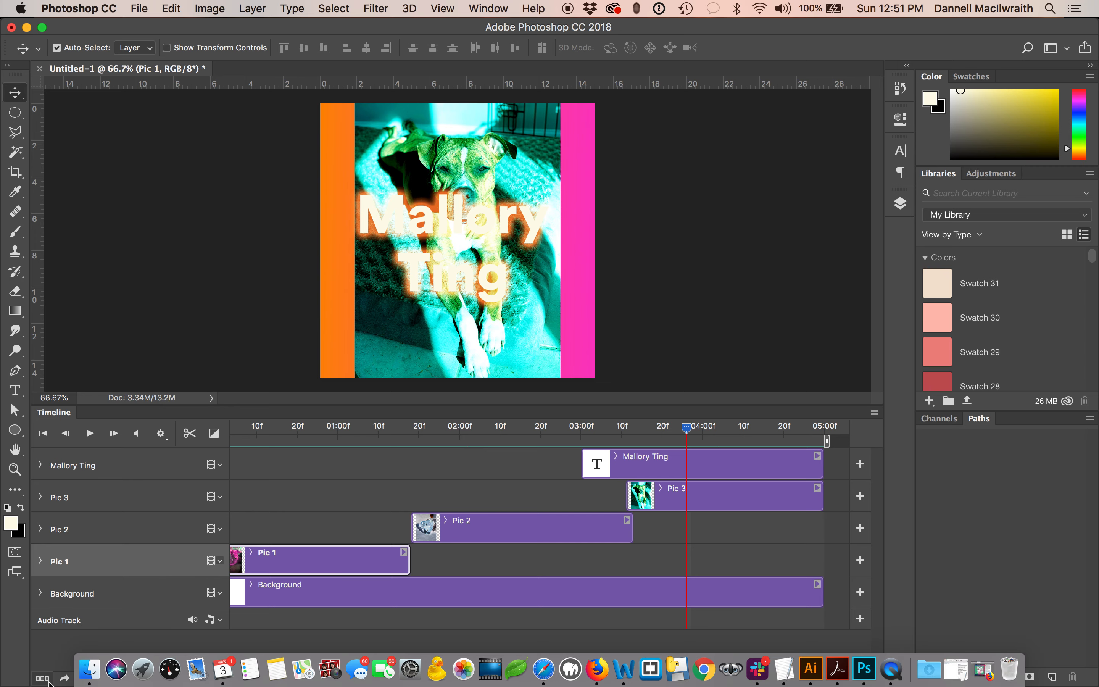
Switch to Finder, preview Example.mp4 from the Desktop folder, and close the preview and the Finder window.
{"action": "left_click", "coordinate": [42, 643]}
{"action": "scroll", "coordinate": [831, 123], "scroll_direction": "up", "scroll_amount": 2}
{"action": "left_click", "coordinate": [665, 128]}
{"action": "left_click", "coordinate": [862, 105]}
{"action": "key", "text": "space"}
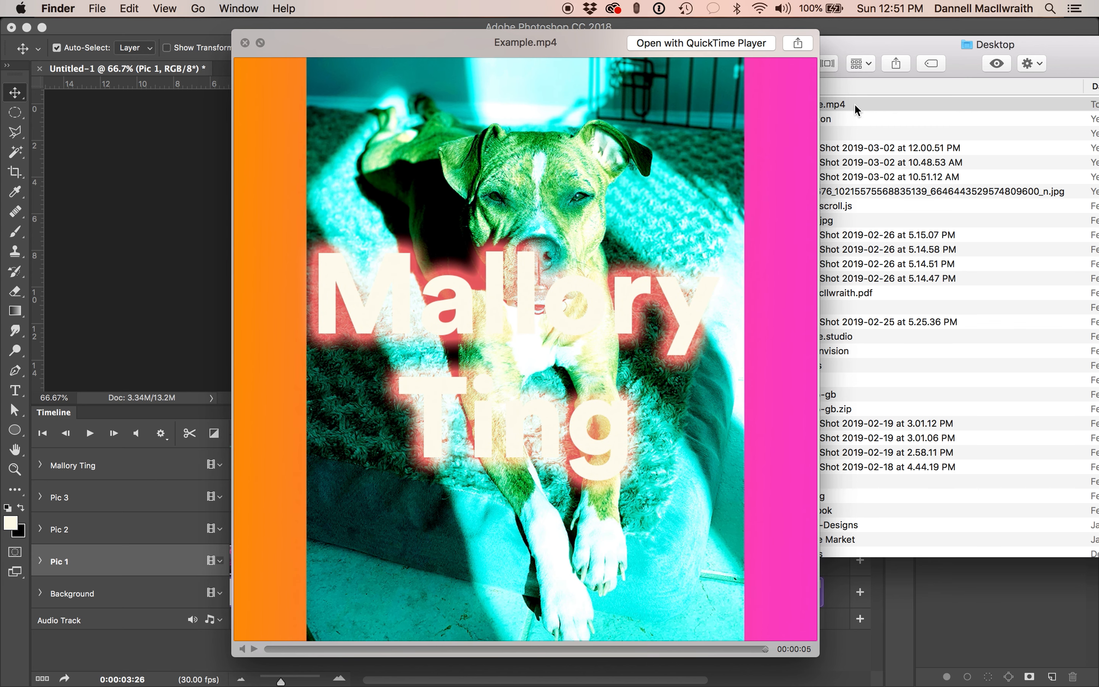
{"action": "left_click", "coordinate": [241, 44]}
{"action": "left_click", "coordinate": [627, 44]}
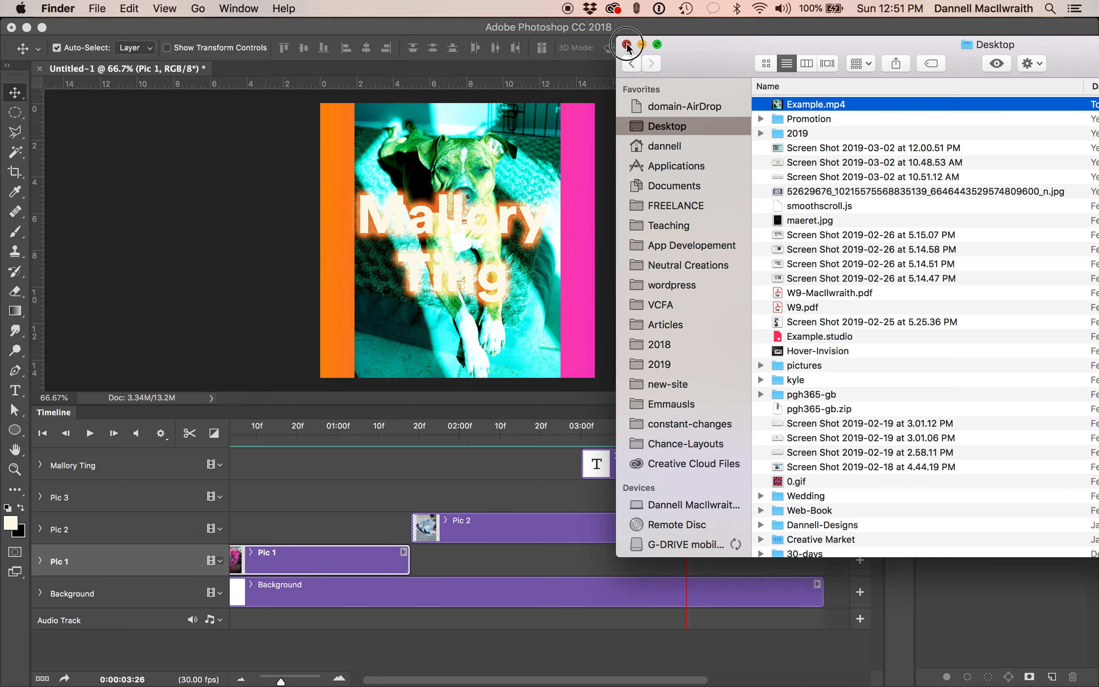